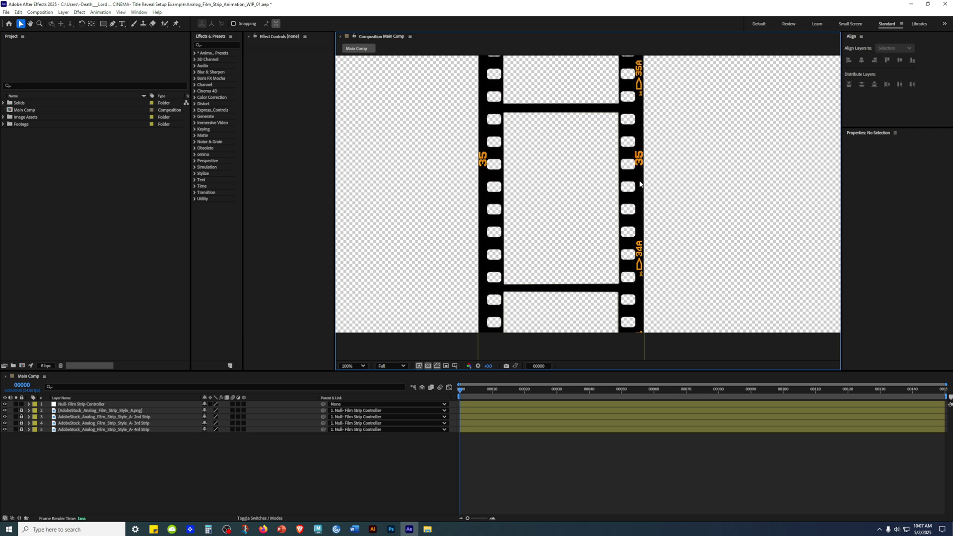
key(comma)
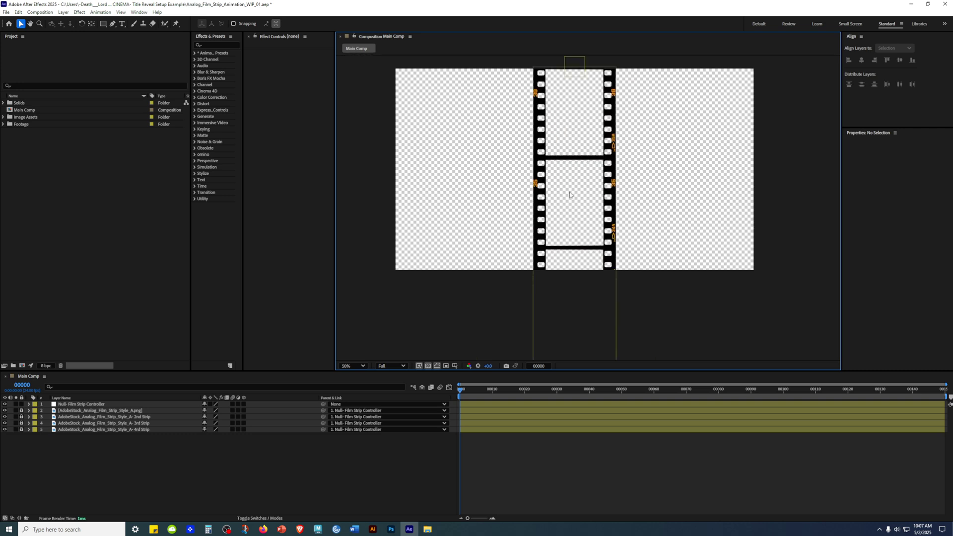
key(period)
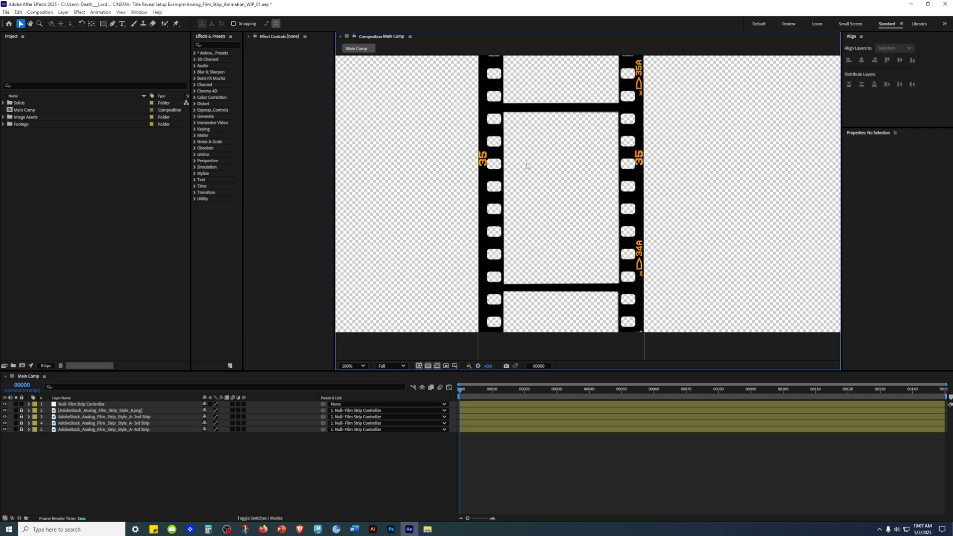
click(116, 243)
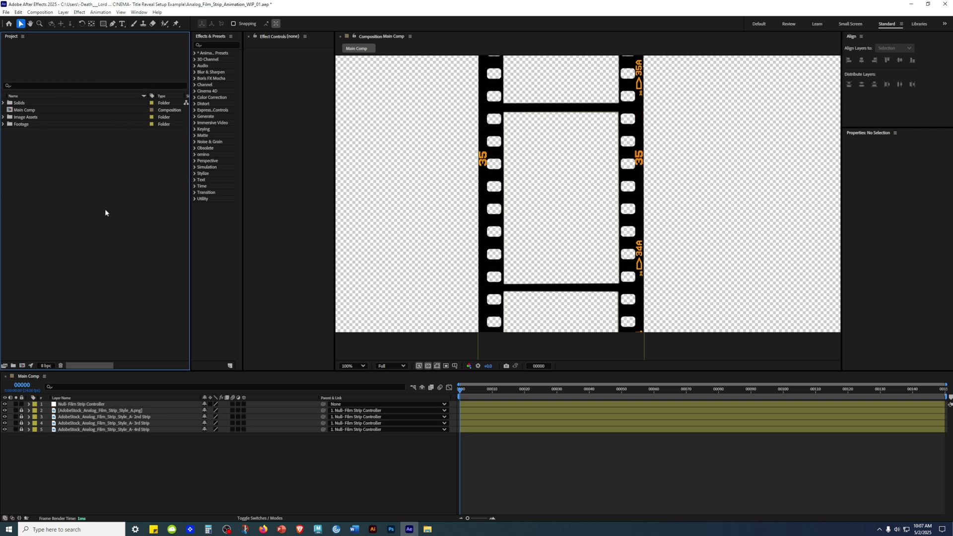
click(24, 125)
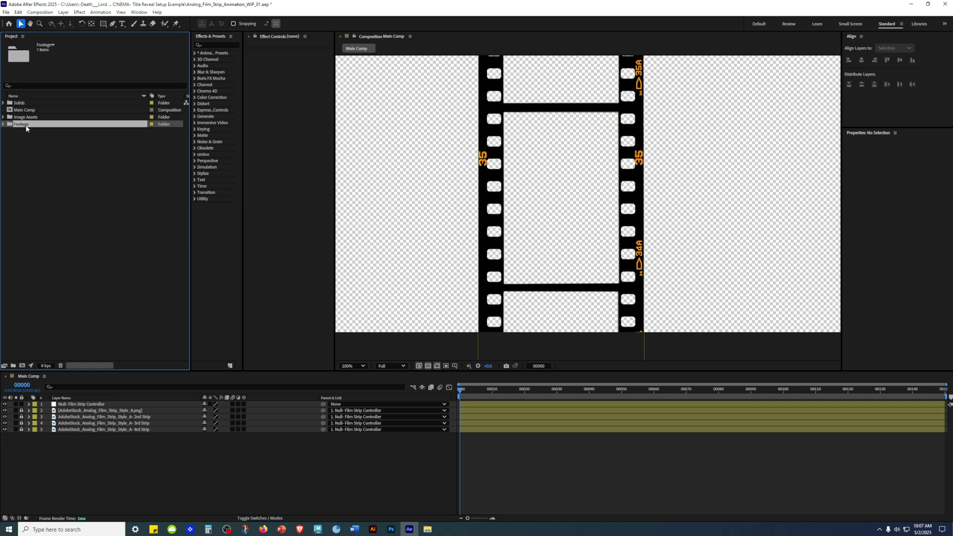
click(33, 118)
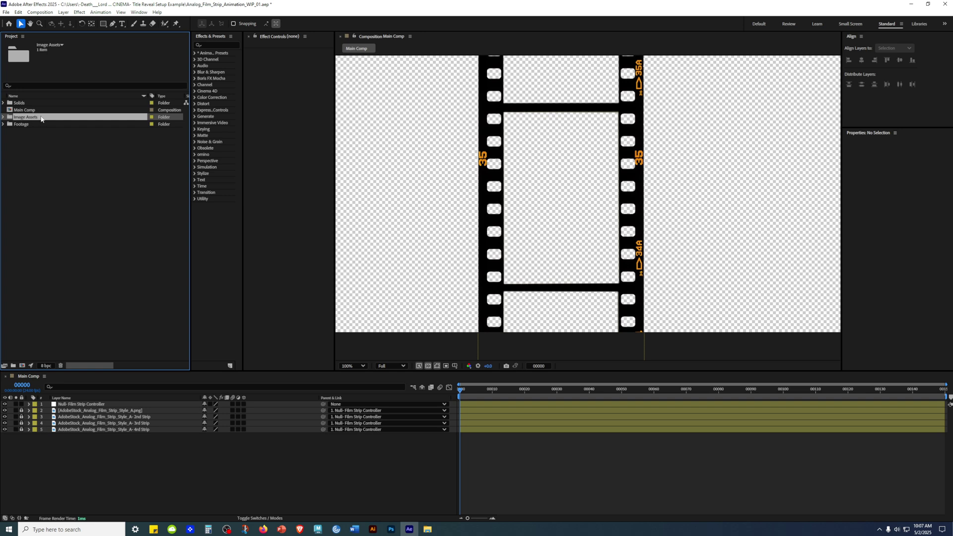
click(43, 157)
Rename the Solids folder to "Default After Effects Stuff", keep it as the folder for new solids and nulls, and collapse it
click(29, 103)
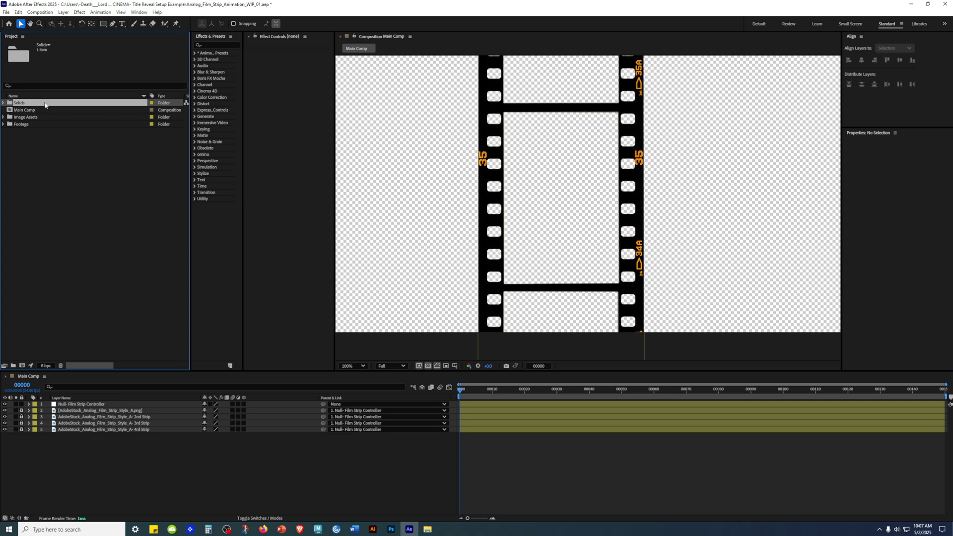
click(3, 103)
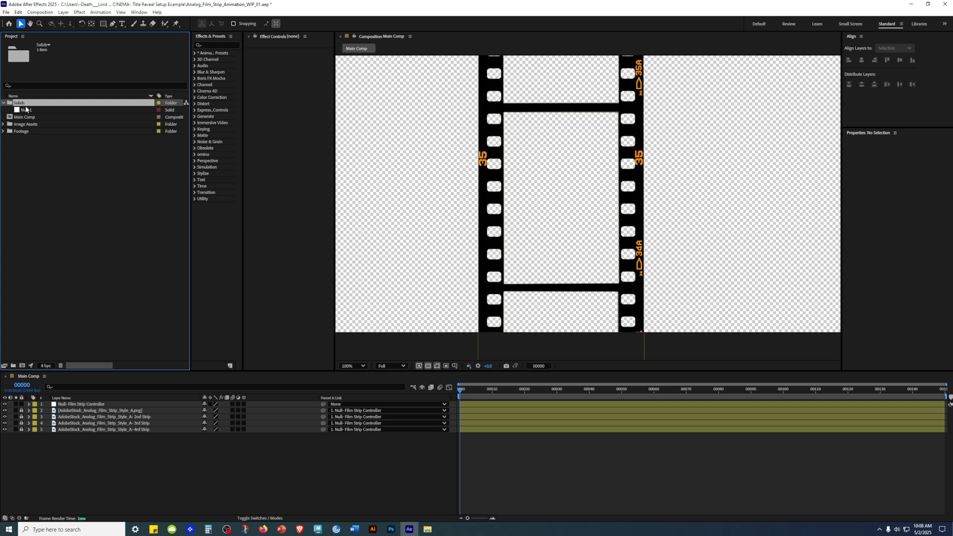
click(27, 110)
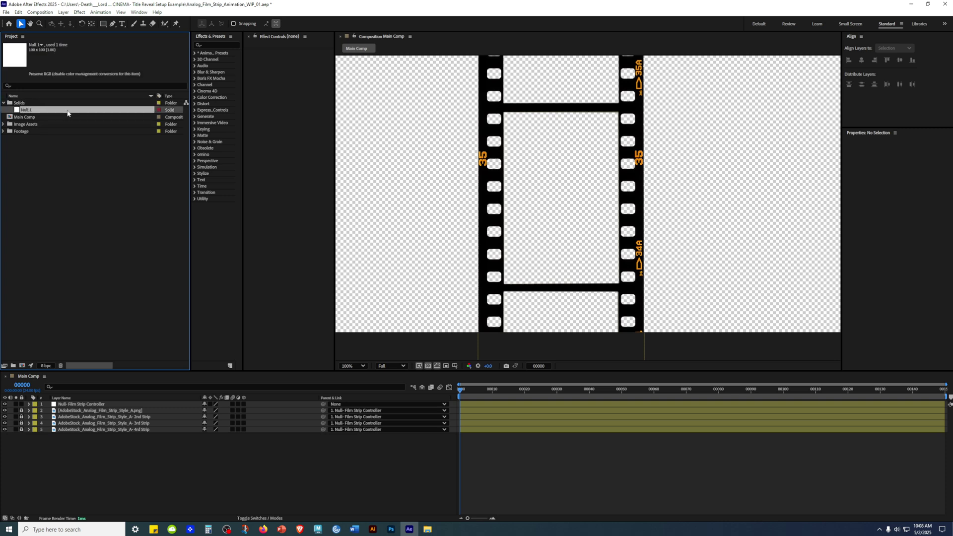
click(22, 104)
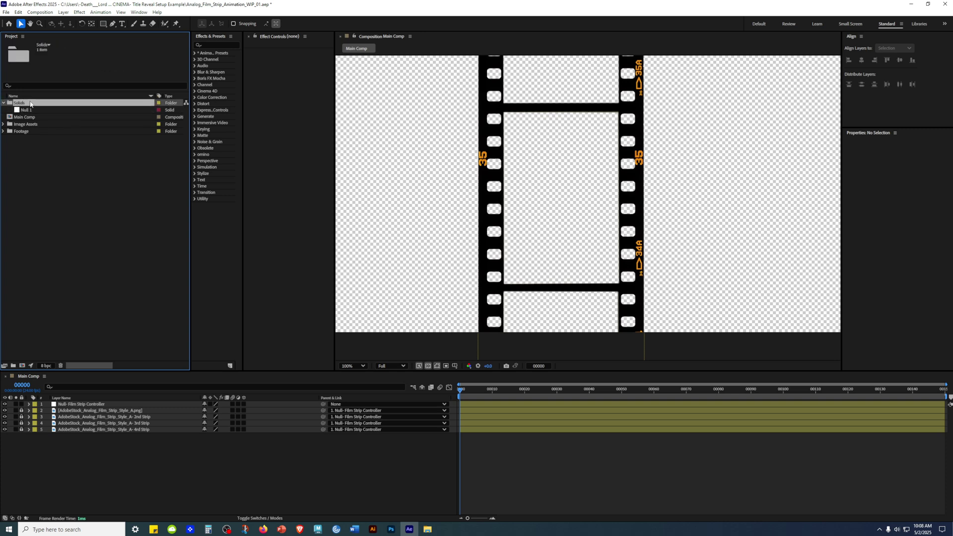
key(Return)
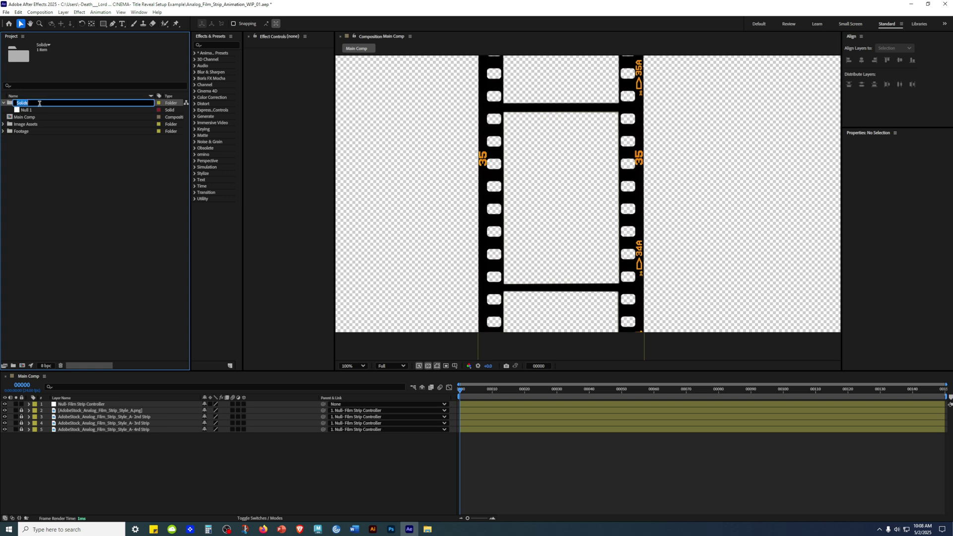
text(Default After Effects Stuff)
key(Return)
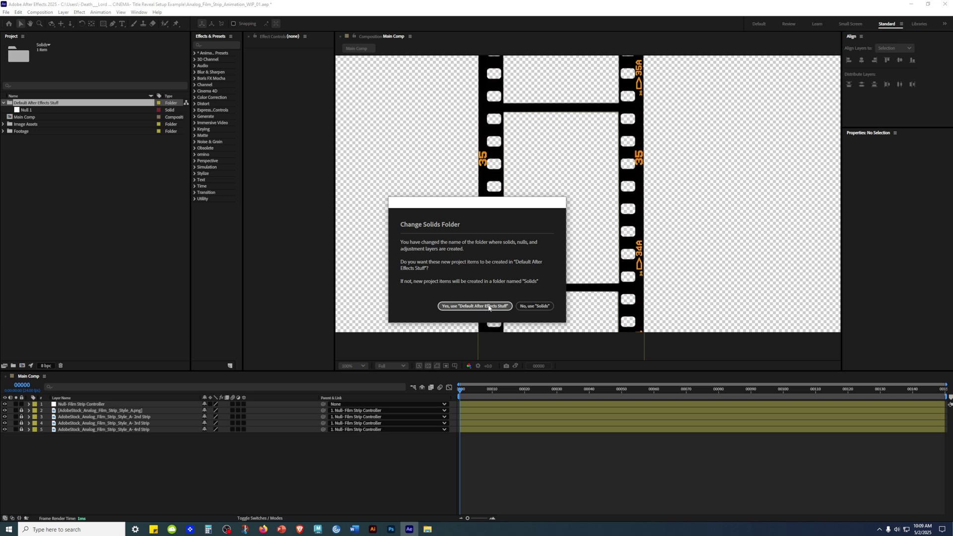
click(467, 307)
click(66, 225)
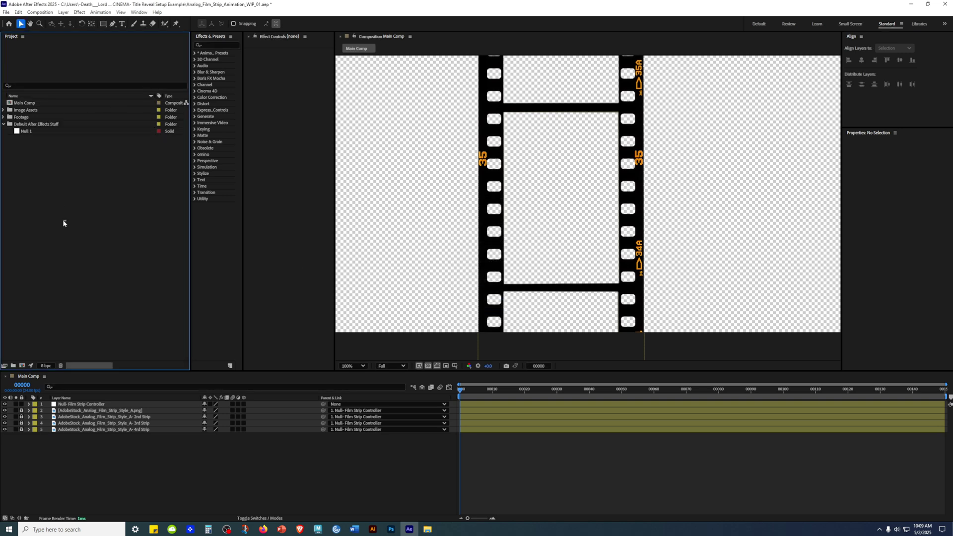
click(3, 125)
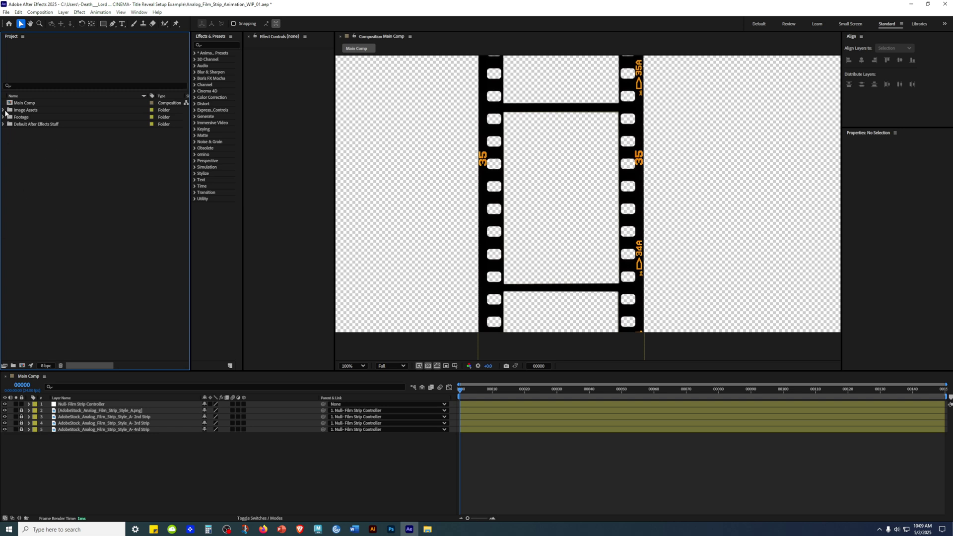
Check the contents of the Image Assets folder, collapse it, and expand the Footage folder to list its clips
click(4, 111)
click(82, 118)
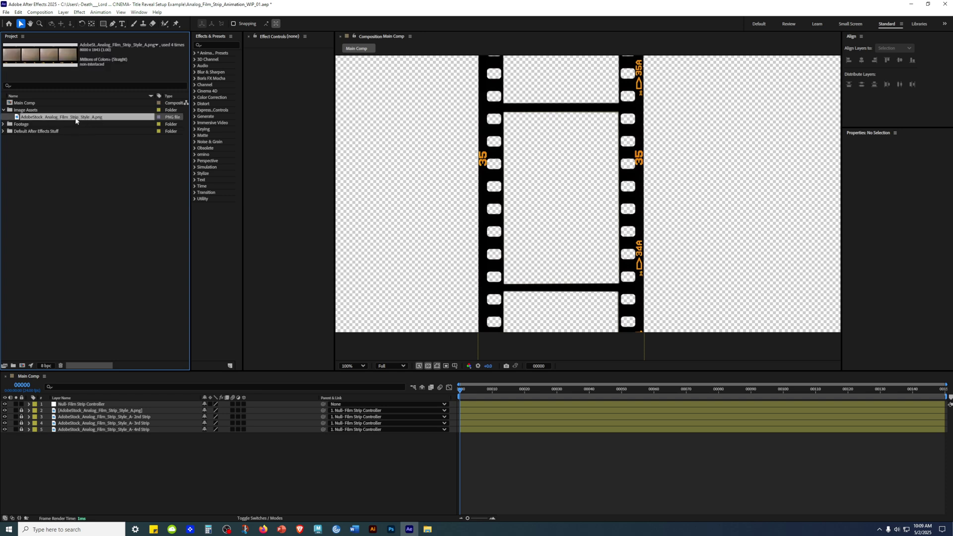
click(4, 110)
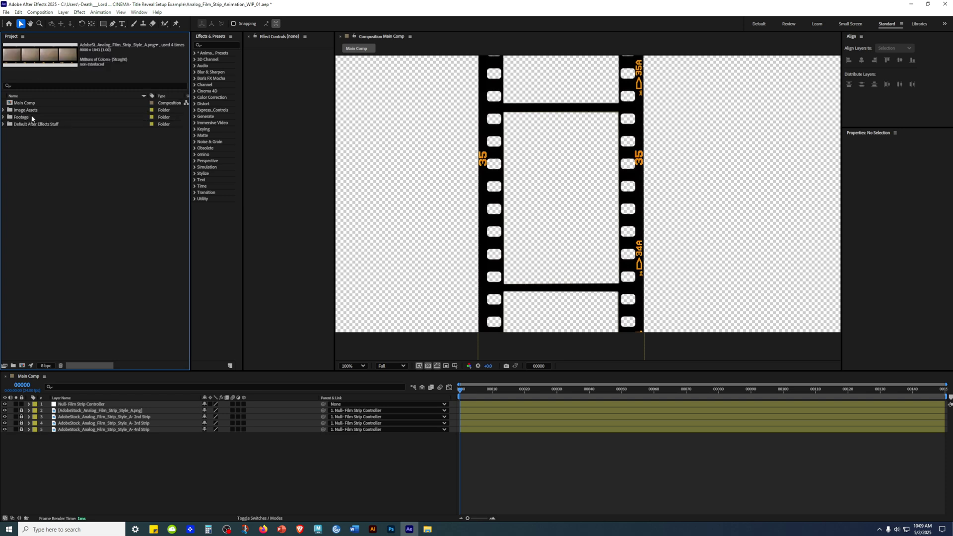
click(3, 117)
click(3, 117)
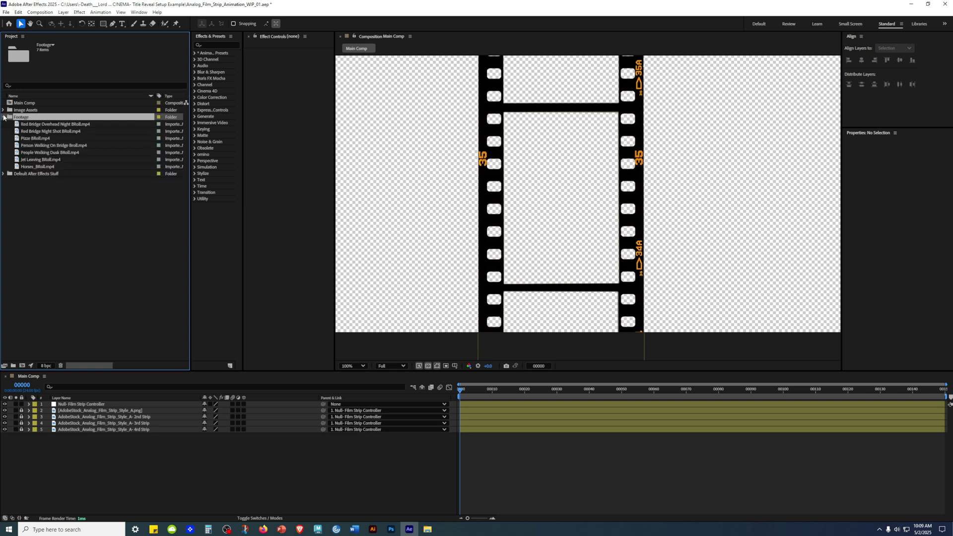
click(56, 210)
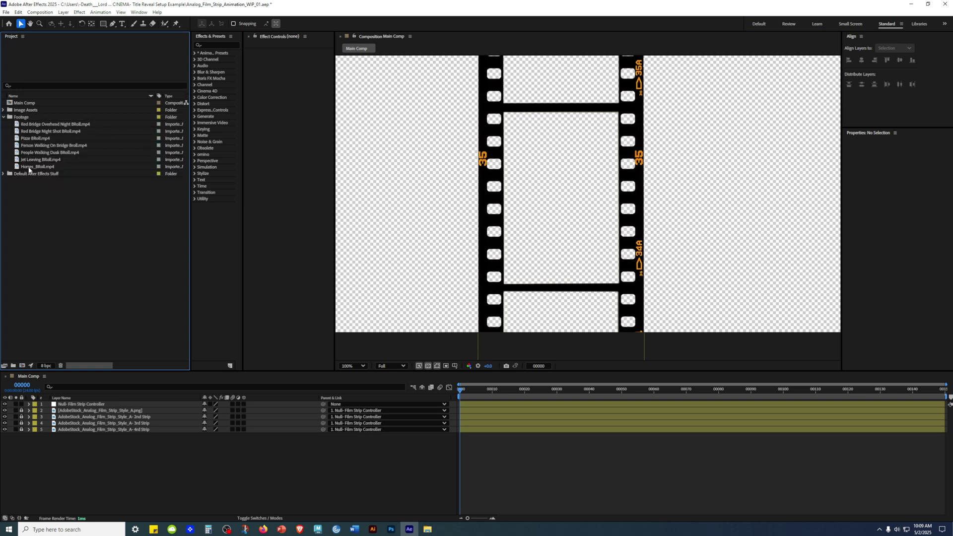
Open Red Bridge Night Shot BRoll.mp4 from the Footage folder and scrub through it to preview the shot
click(65, 124)
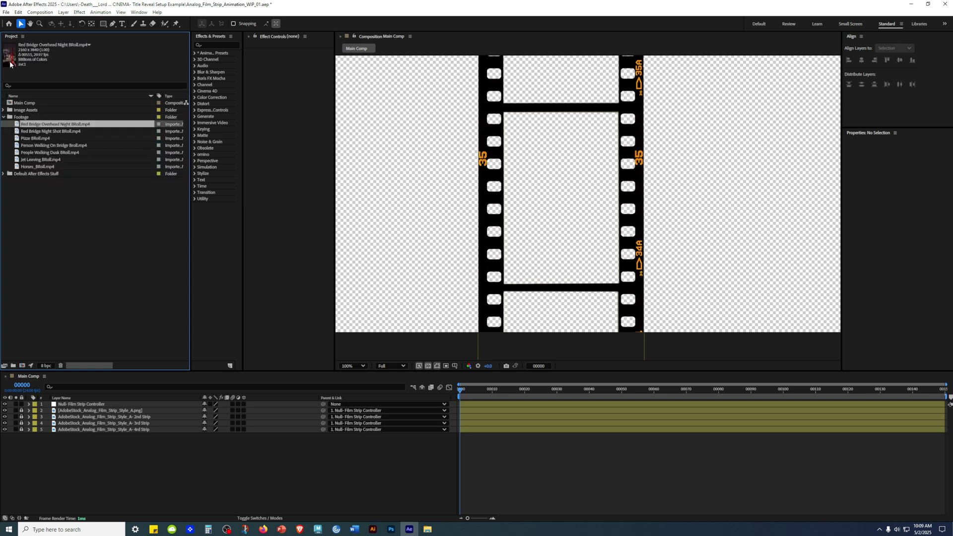
click(55, 132)
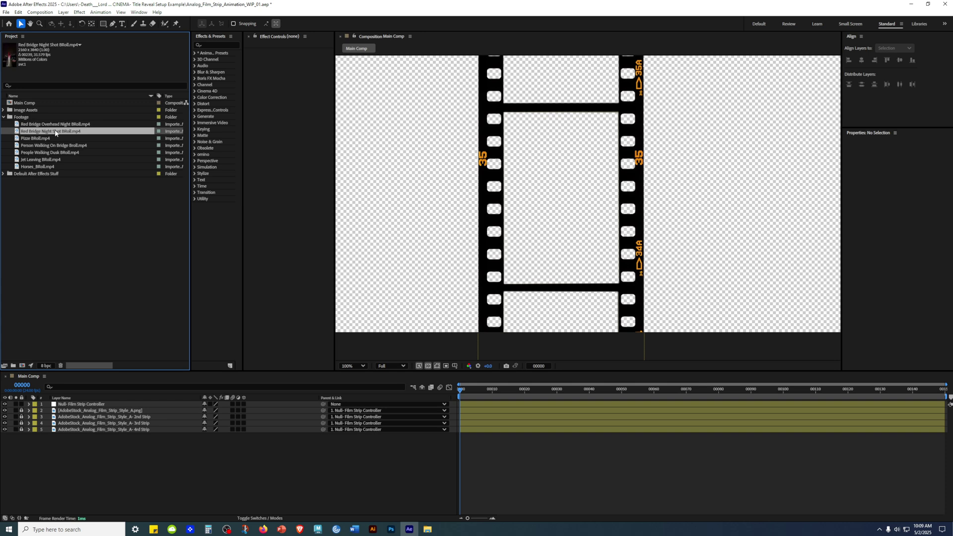
double_click(56, 131)
click(465, 349)
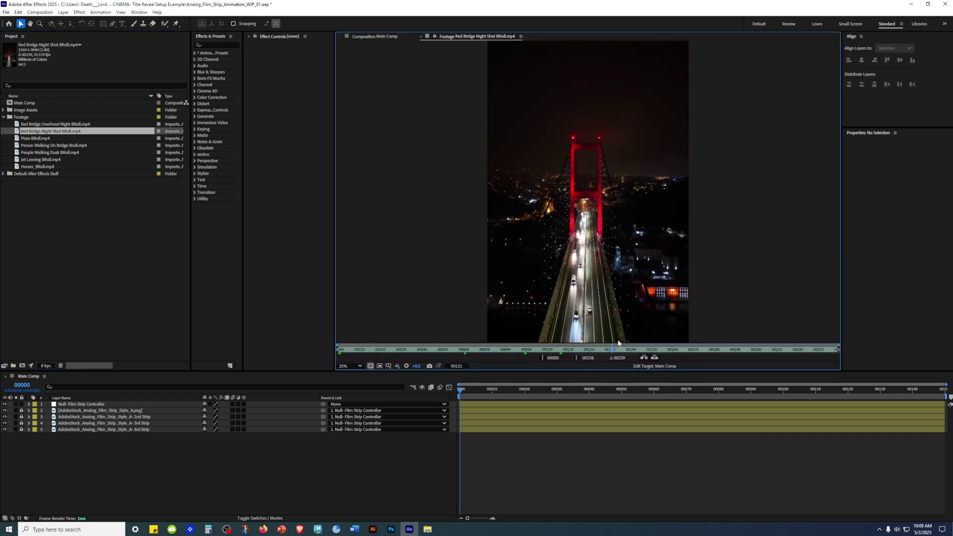
drag(440, 352, 807, 342)
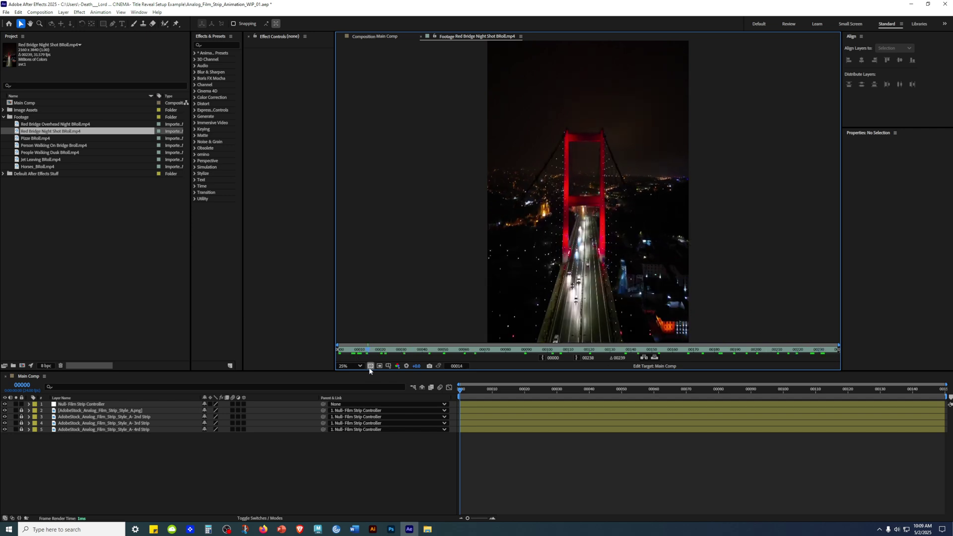
click(367, 350)
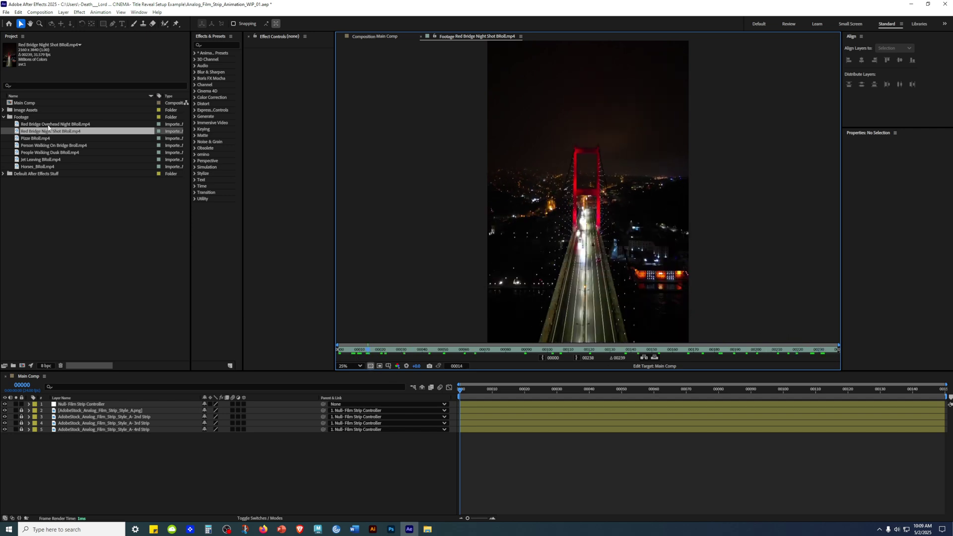
Open People Walking Dusk BRoll.mp4 from the Footage folder and scrub through the clip
click(55, 146)
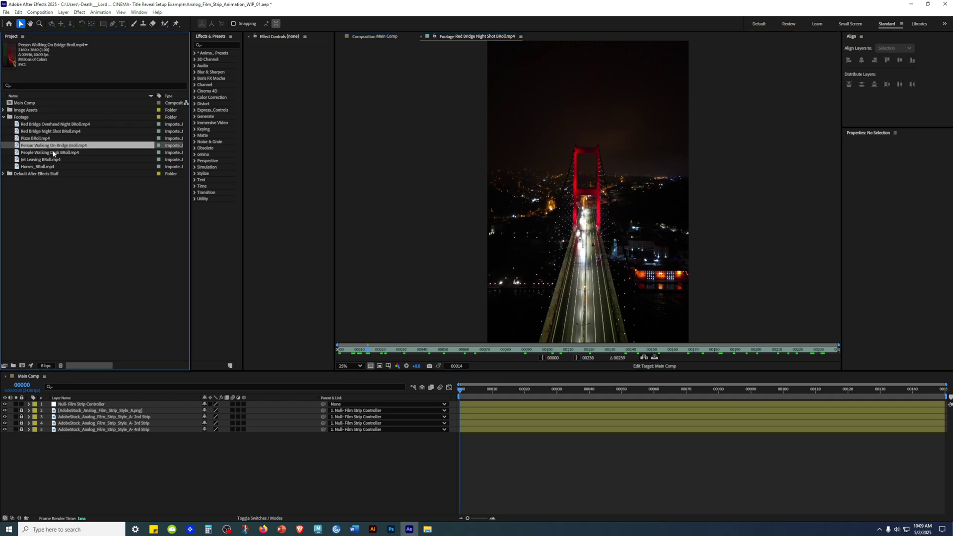
click(50, 153)
double_click(51, 154)
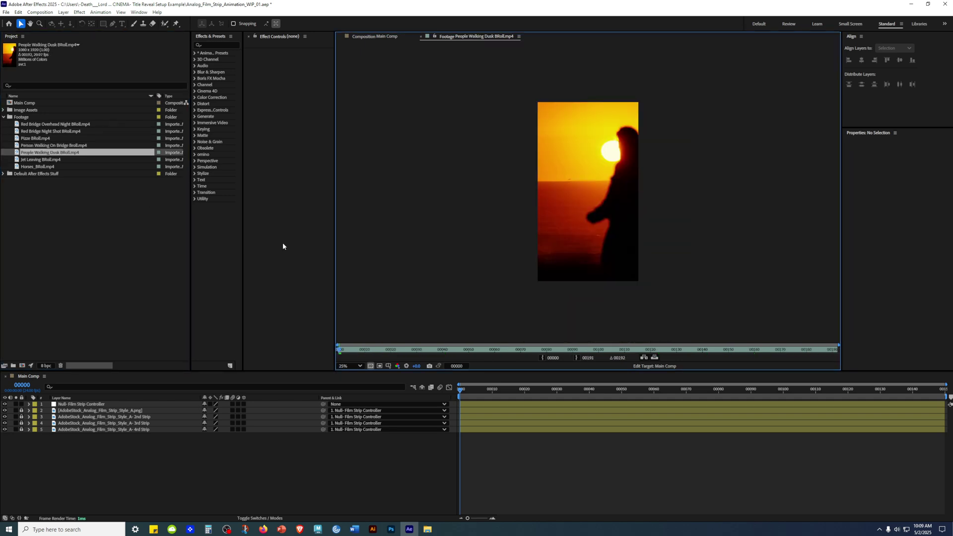
drag(479, 350, 588, 350)
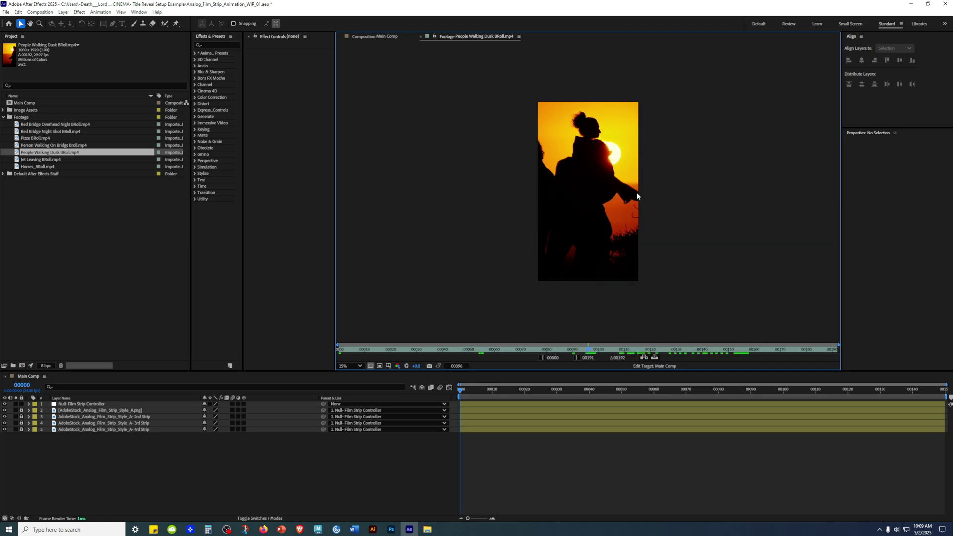
drag(717, 348, 329, 349)
Preview Horses_BRoll.mp4 by scrubbing through it, then close the footage view to return to Main Comp
click(39, 166)
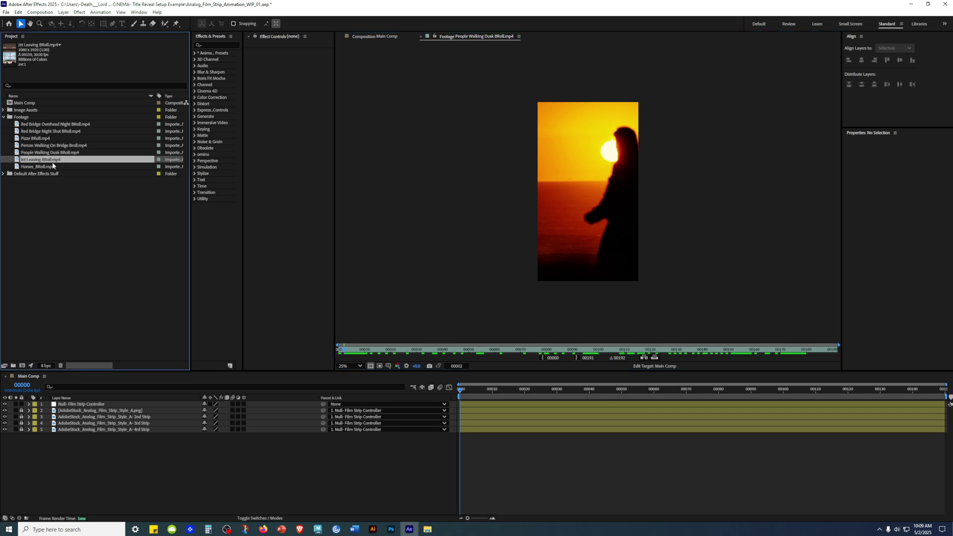
double_click(40, 166)
drag(470, 350, 681, 350)
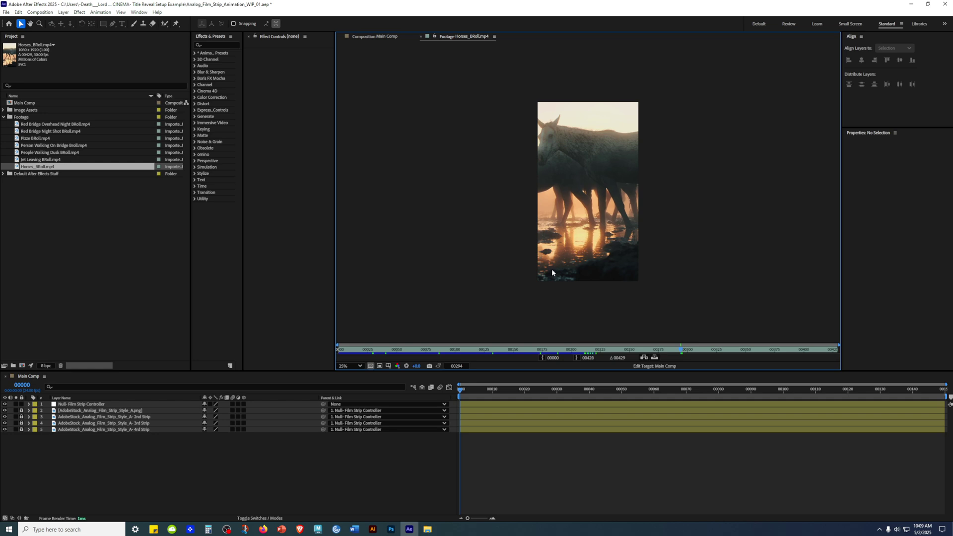
click(421, 37)
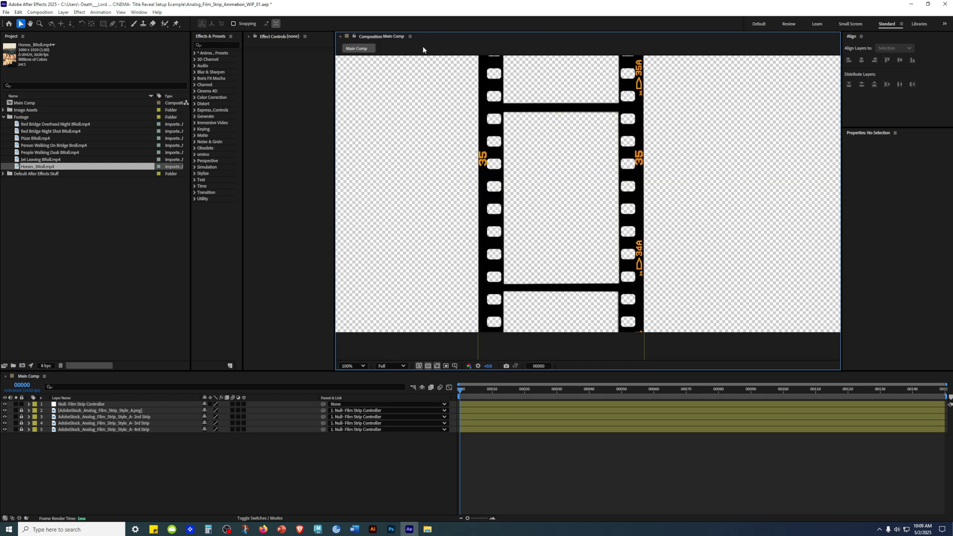
Enlarge the timeline area and add Horses_BRoll.mp4 to Main Comp as the lowest layer, beneath the film strips
scroll(518, 262, down, 2)
drag(565, 272, 549, 243)
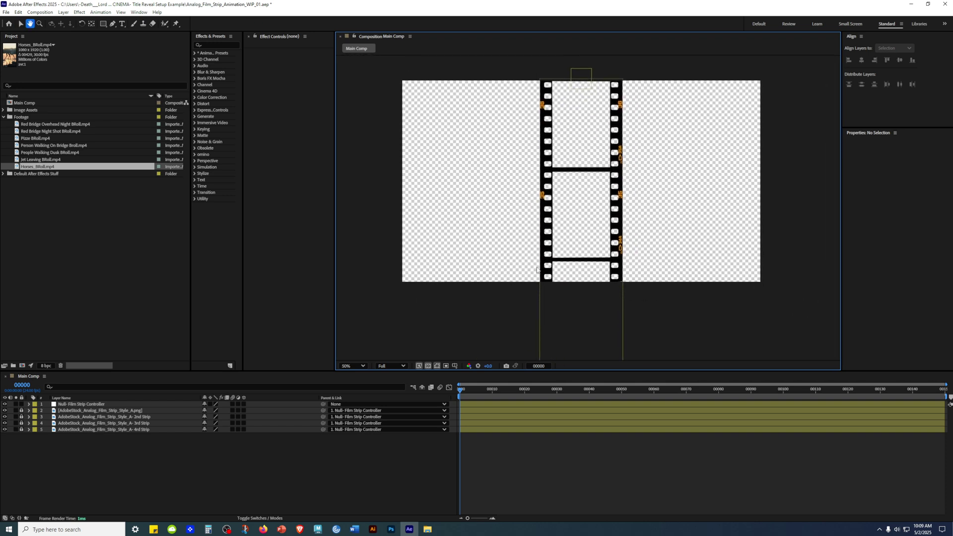
drag(480, 371, 480, 300)
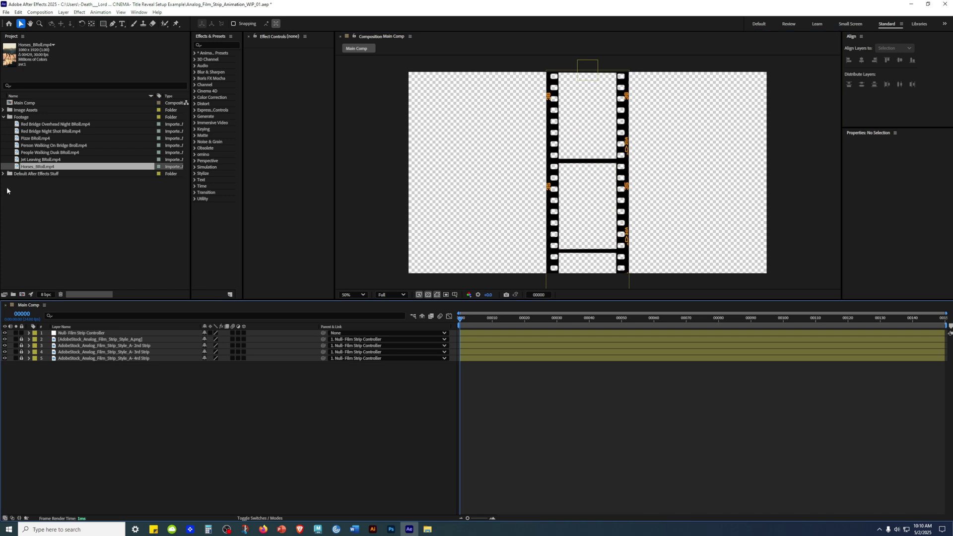
click(38, 168)
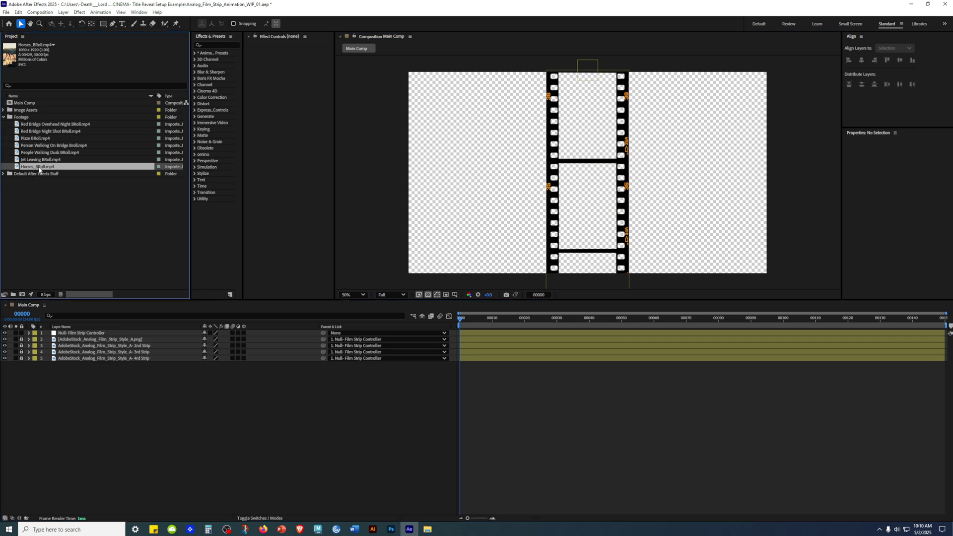
drag(38, 168, 85, 426)
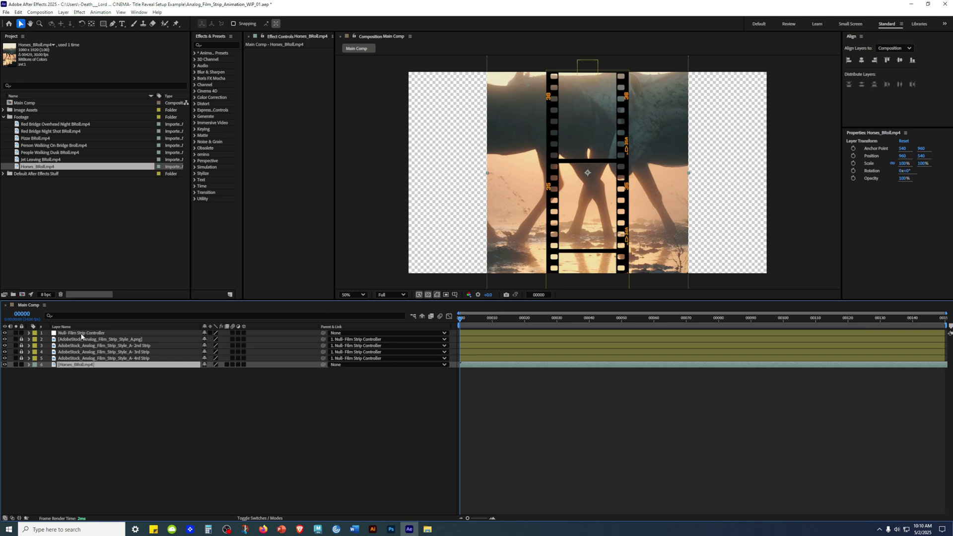
Align the Null- Film Strip Controller layer to the horizontal centre of the composition
click(77, 333)
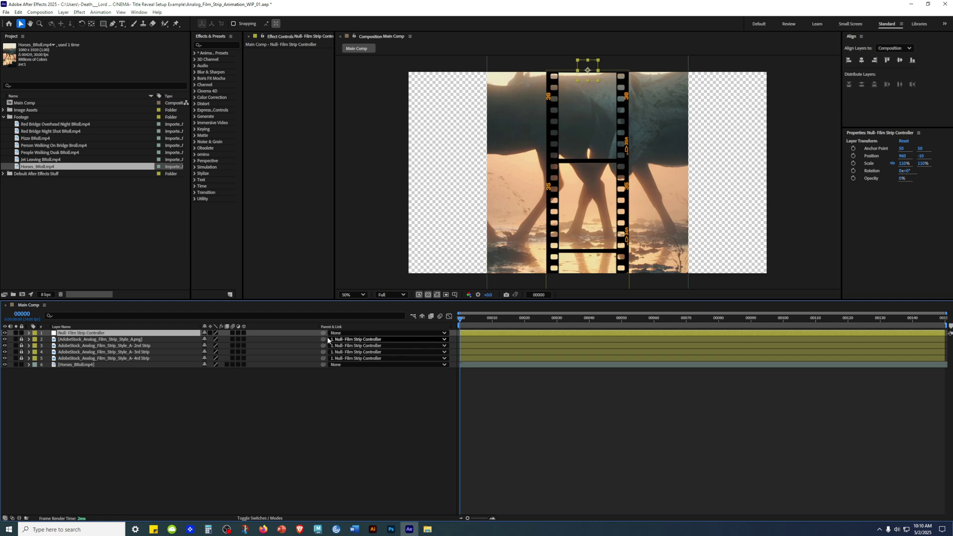
click(861, 63)
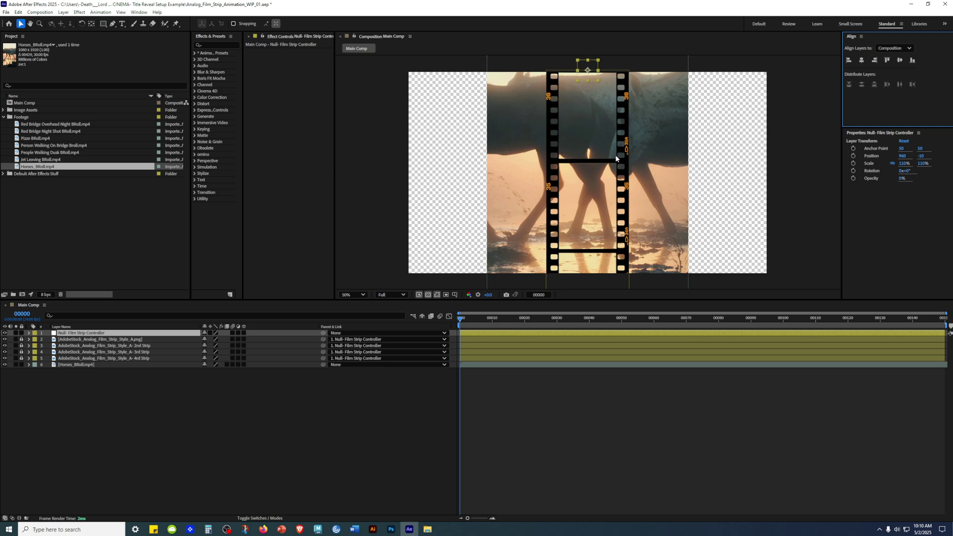
drag(597, 103, 585, 144)
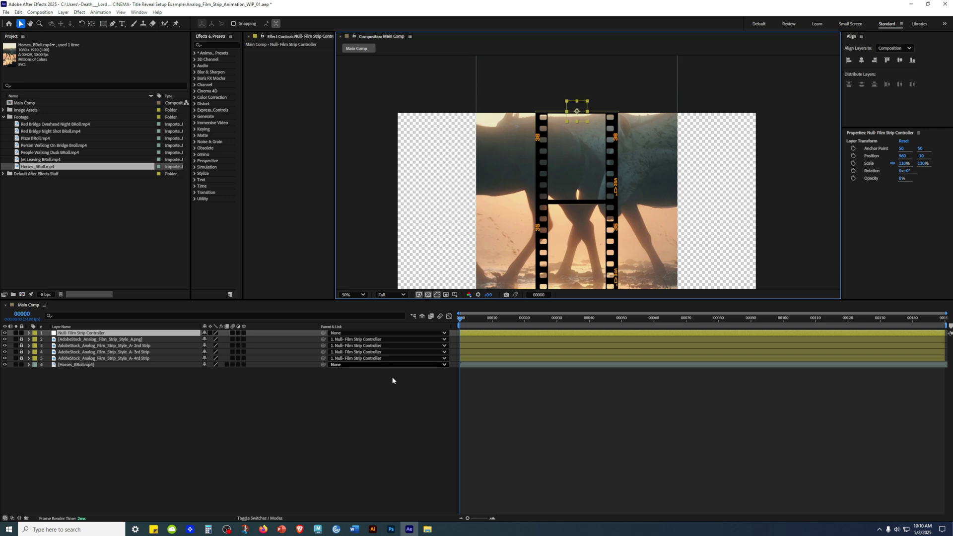
Scale the Horses_BRoll.mp4 layer down uniformly to 29% so it fits the film strip's width
click(122, 369)
click(102, 365)
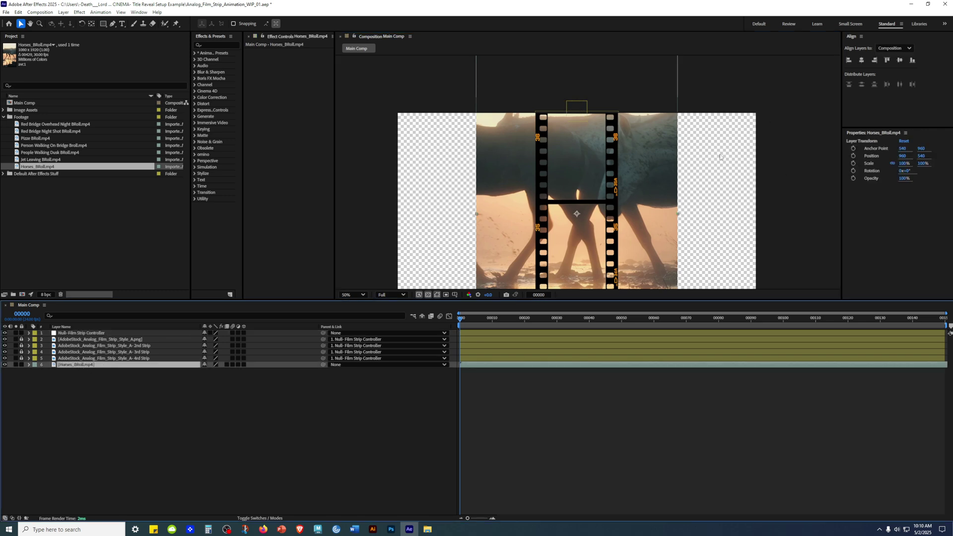
key(s)
mouse_move(212, 370)
mouse_down()
mouse_move(197, 375)
mouse_move(211, 372)
mouse_move(206, 380)
mouse_up()
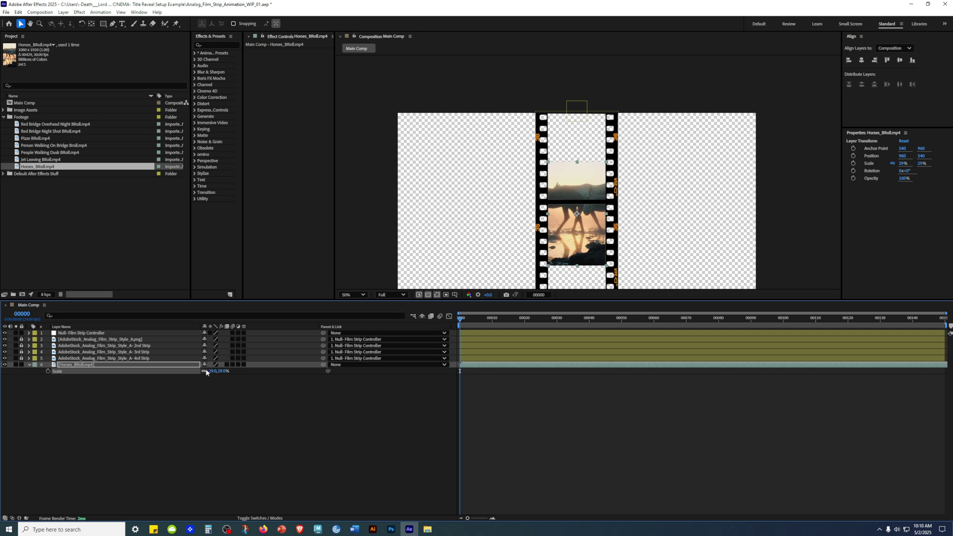
Move Horses_BRoll.mp4 down to a Y position of about 737 so it fills the middle film frame, and centre it horizontally in the composition
drag(585, 189, 564, 131)
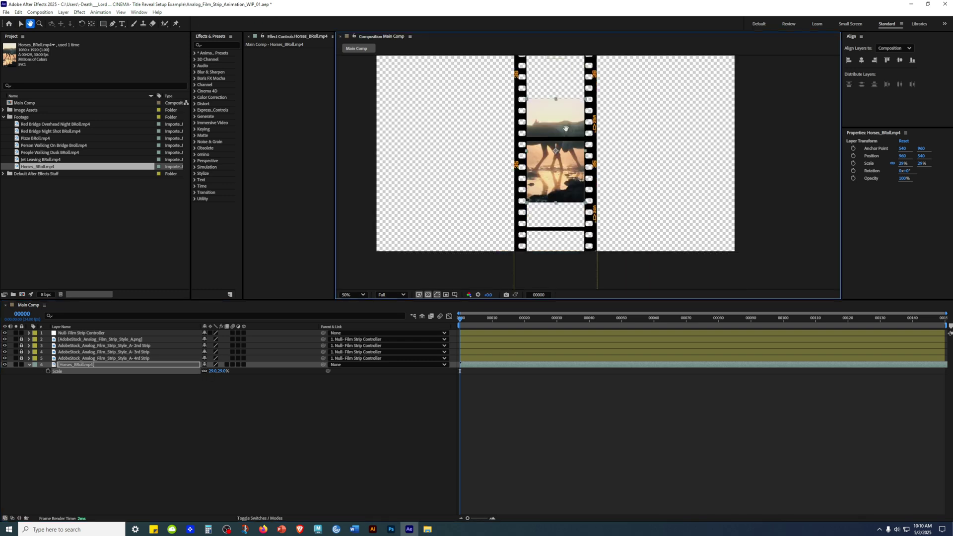
drag(556, 158, 554, 183)
scroll(554, 184, up, 5)
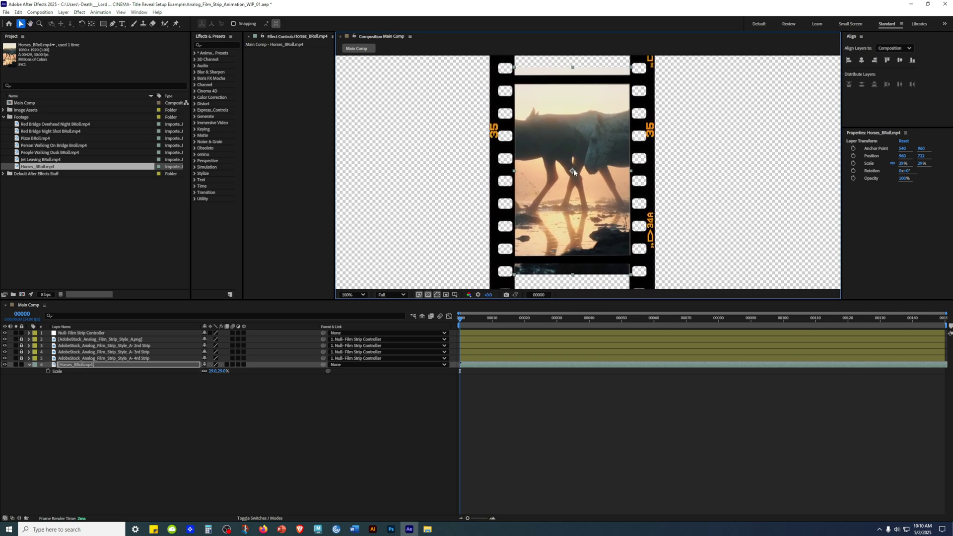
drag(572, 171, 571, 171)
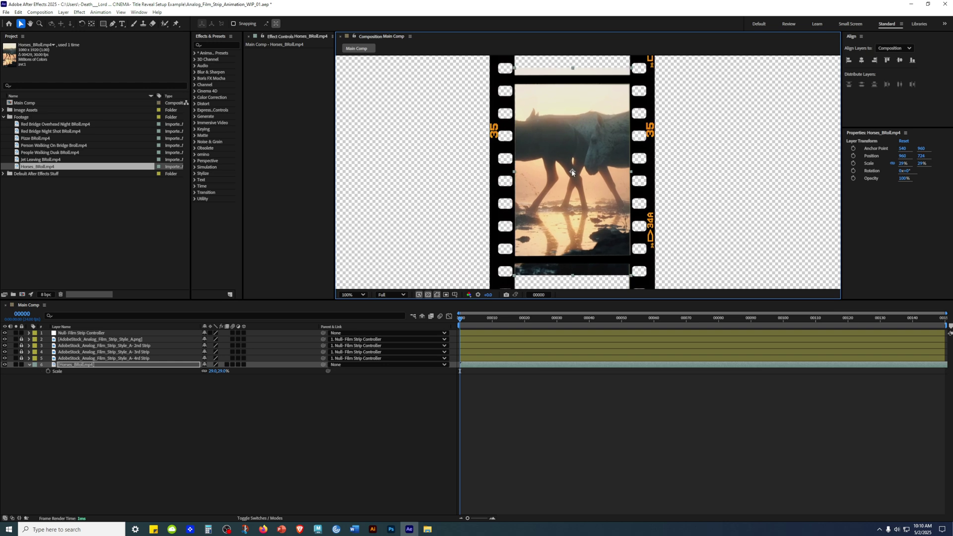
drag(571, 172, 575, 176)
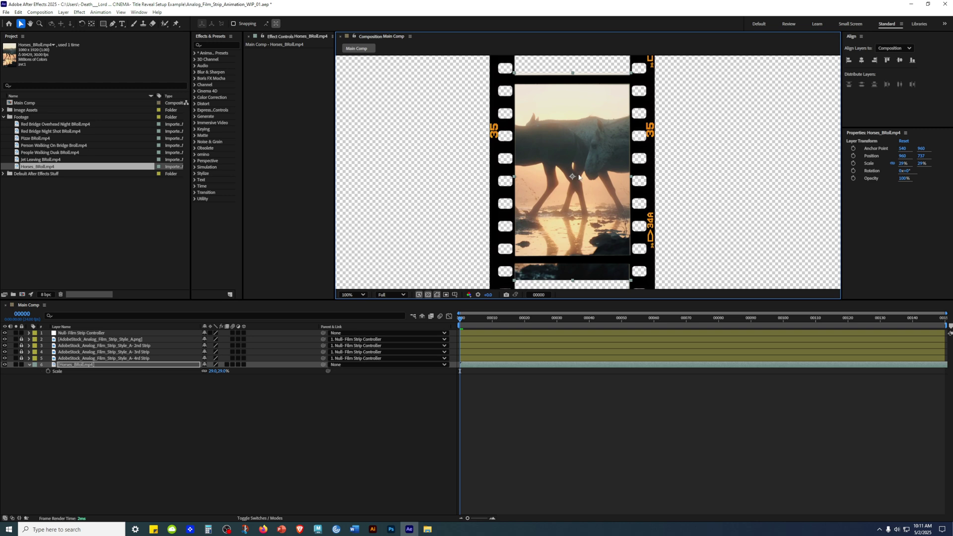
click(862, 67)
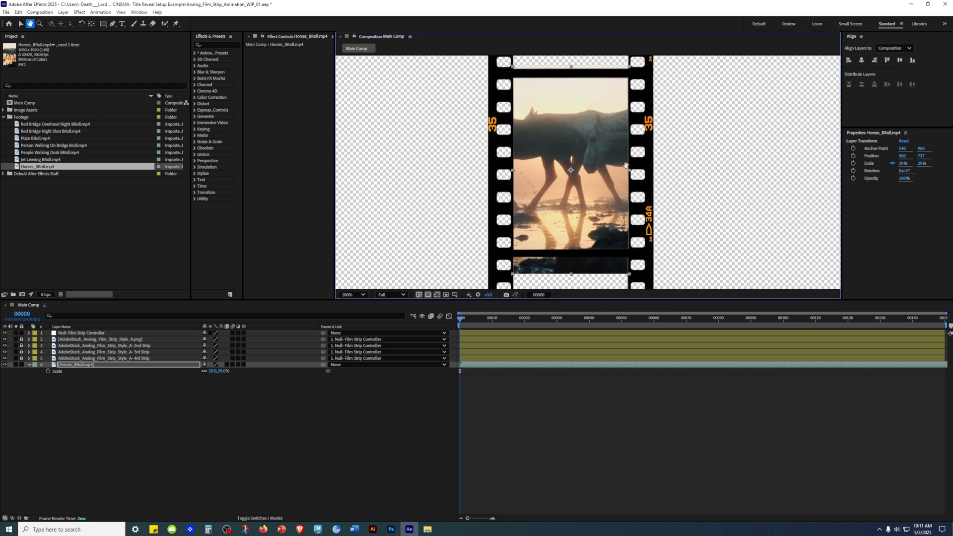
key(period)
drag(645, 146, 612, 222)
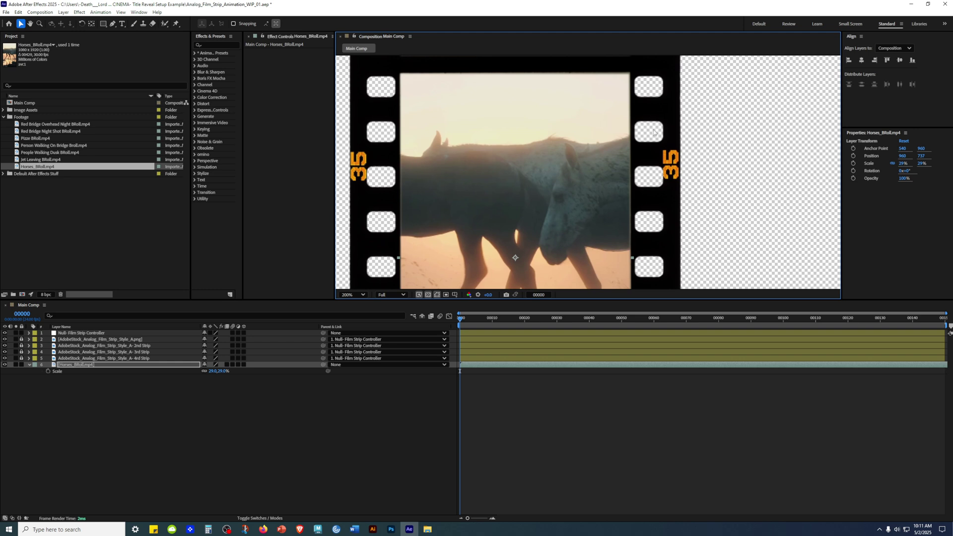
Begin a new solid layer in Main Comp and set its colour to red, FF0000
click(373, 424)
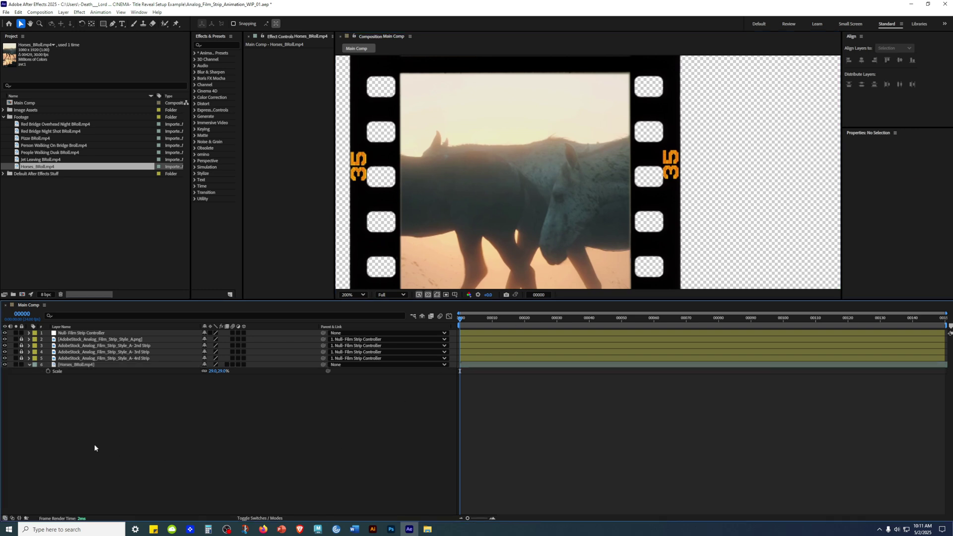
right_click(132, 416)
mouse_move(167, 420)
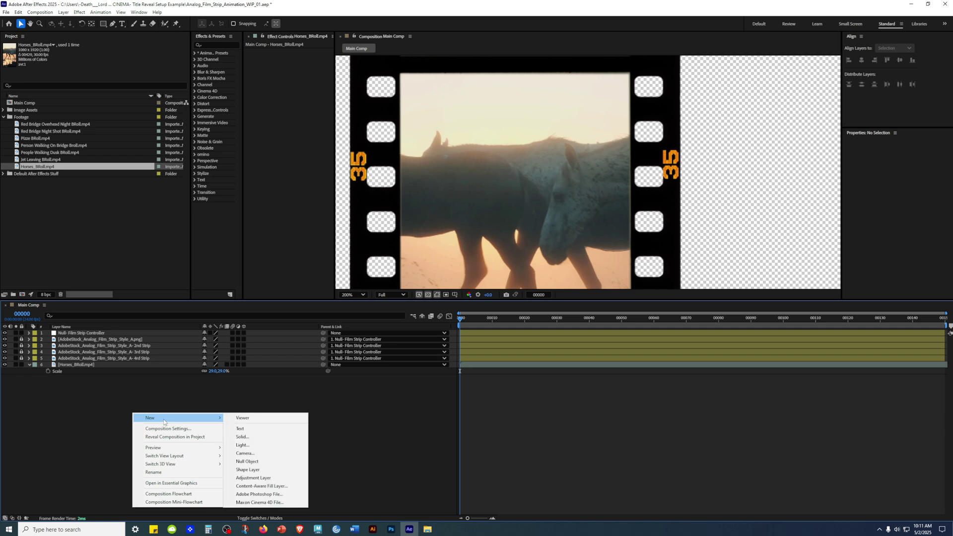
click(261, 436)
click(470, 320)
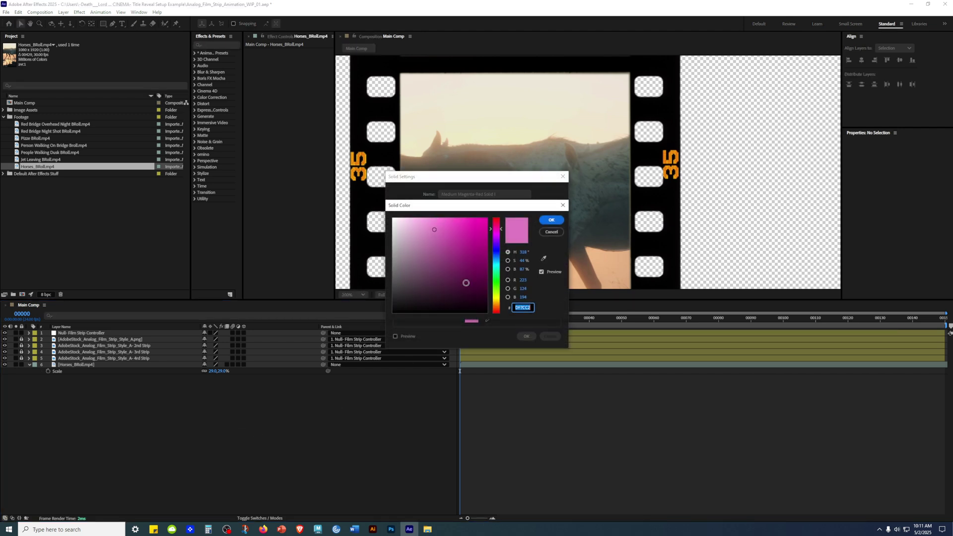
text(FF0000)
key(Tab)
click(551, 220)
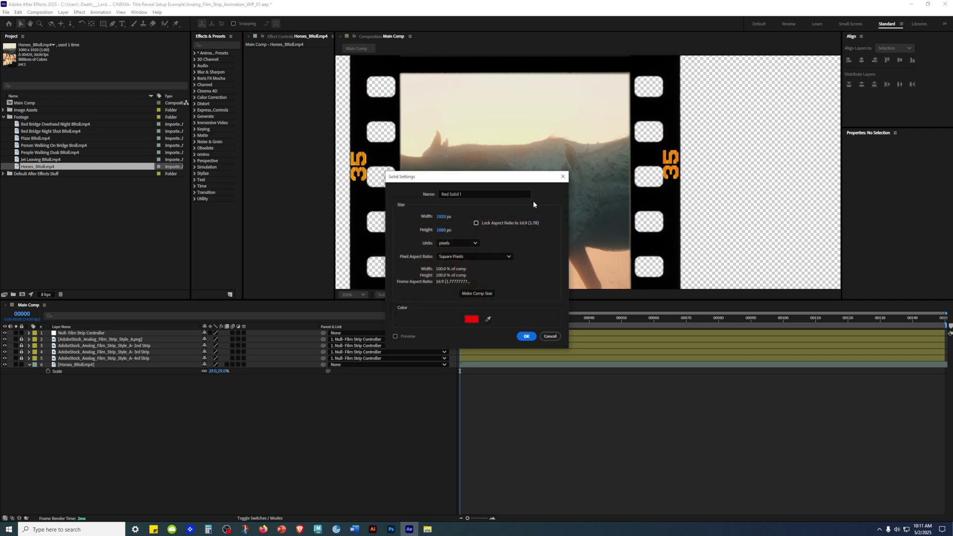
Name the new solid "Red Solid to check for gaps" and create it at 1920 × 1080 px
drag(464, 194, 433, 195)
click(488, 195)
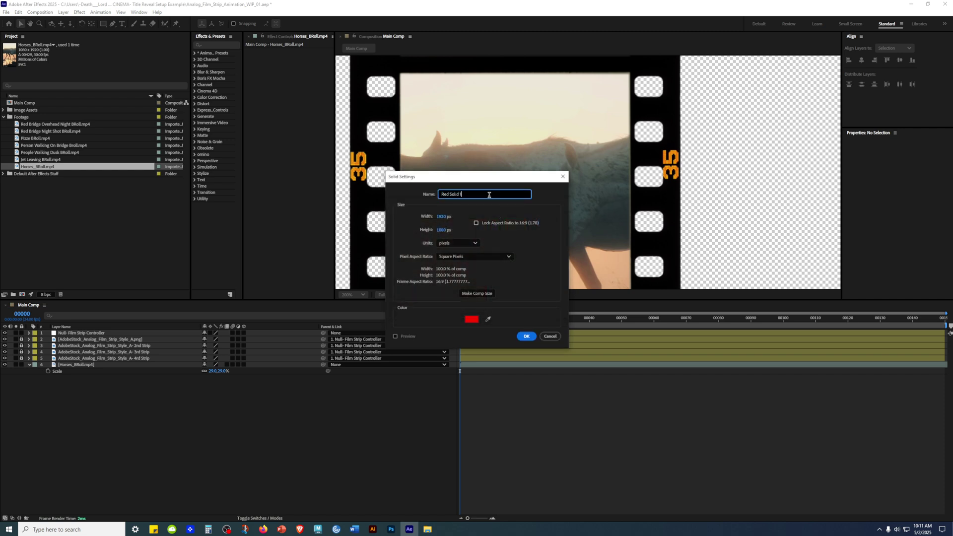
text(to check for gaps)
key(Return)
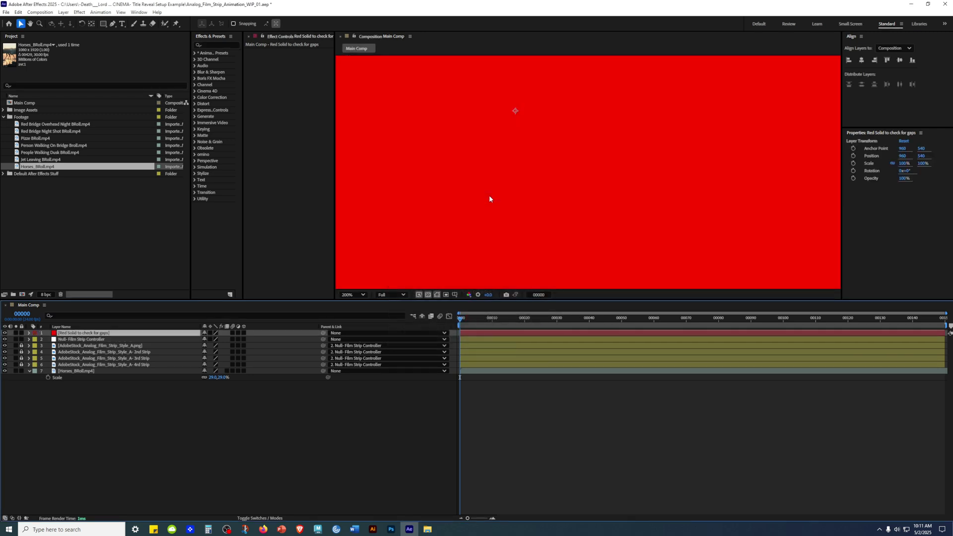
Move the red solid beneath Horses_BRoll.mp4 as the lowest layer, lock it, and collapse the Horses_BRoll.mp4 properties
drag(65, 337, 70, 420)
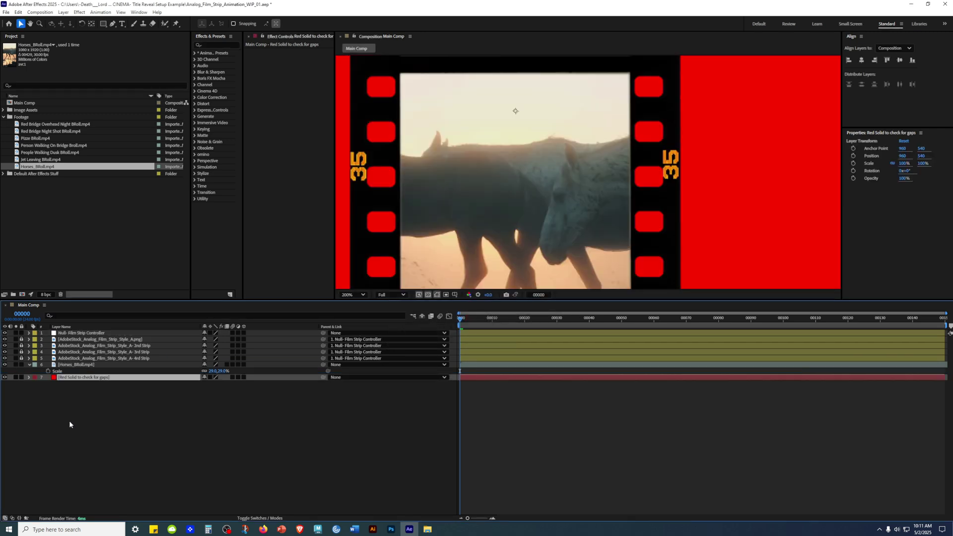
click(21, 377)
click(30, 365)
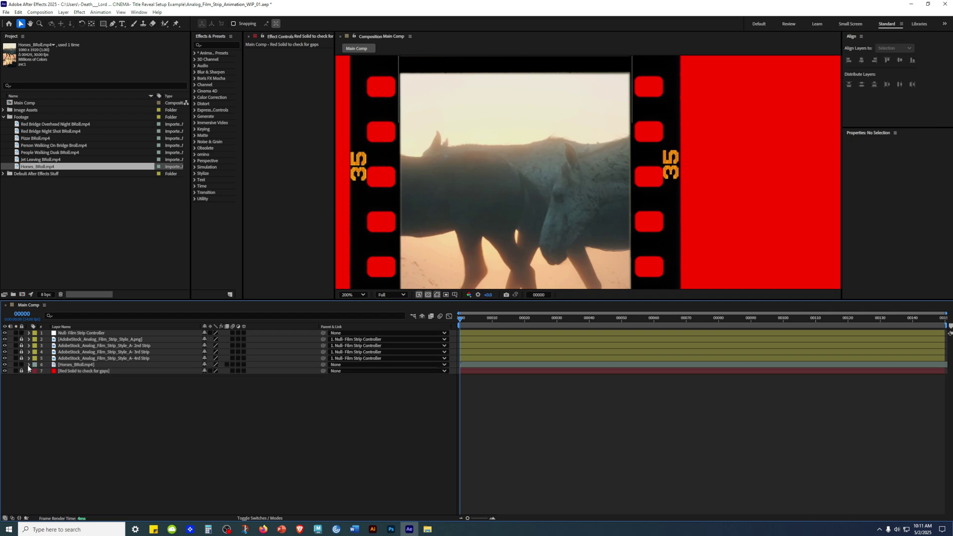
Examine the edges of Horses_BRoll.mp4 for gaps and for footage spilling into neighbouring film frames, with that layer selected
click(686, 147)
key(space)
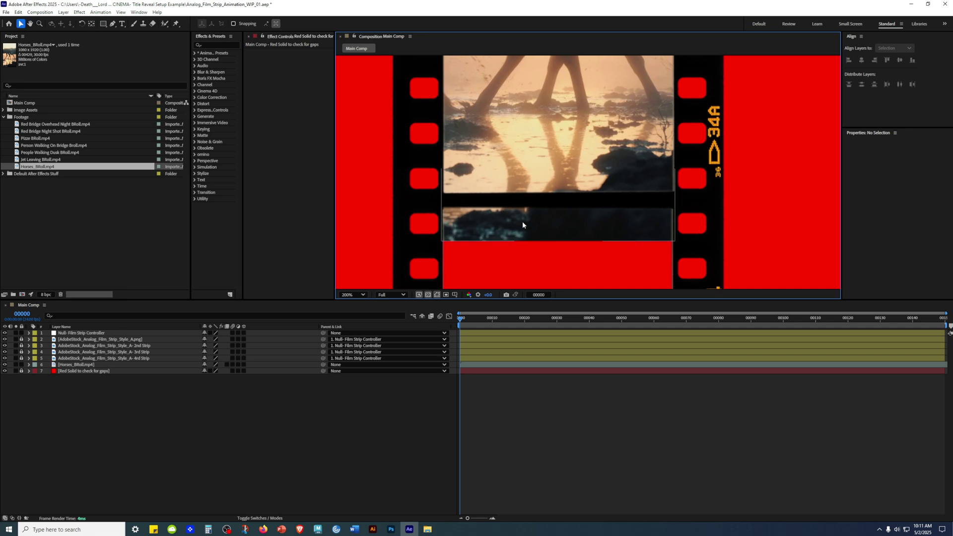
key(h)
drag(531, 223, 528, 116)
click(218, 404)
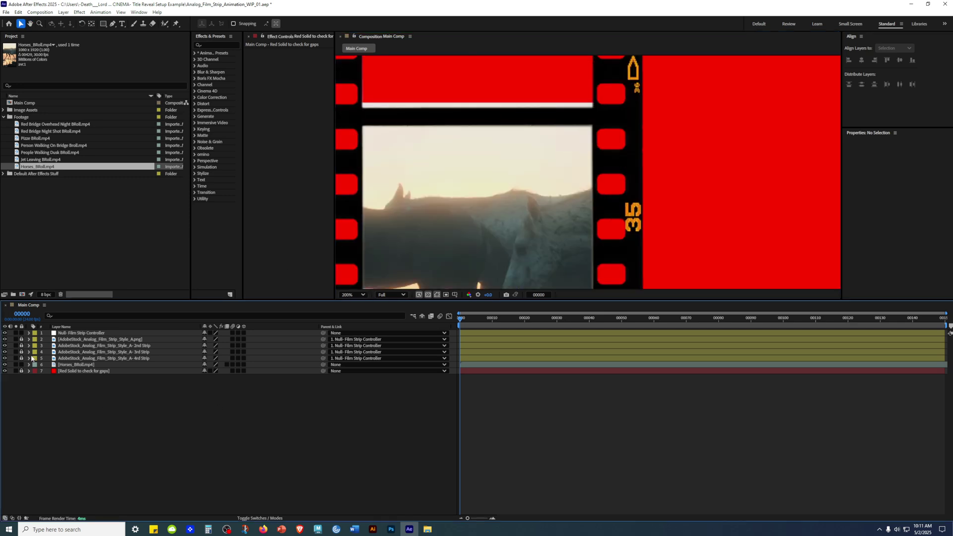
click(65, 365)
key(h)
drag(601, 261, 640, 69)
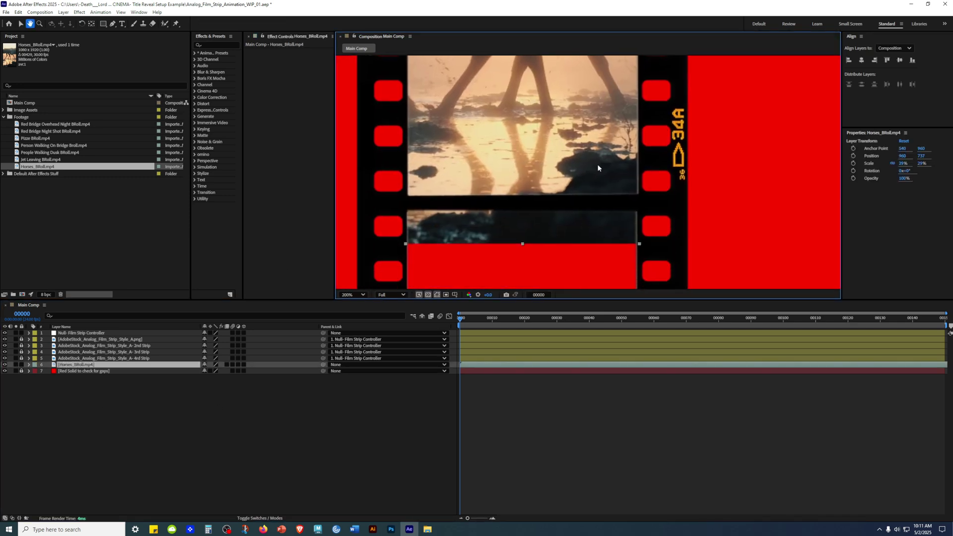
drag(580, 179, 575, 129)
key(v)
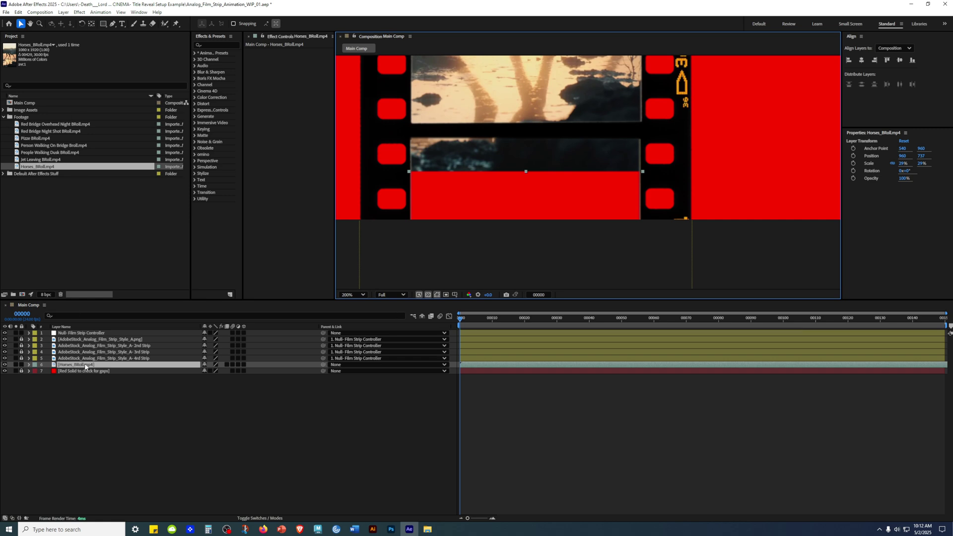
Draw a rectangular mask on Horses_BRoll.mp4 around the footage spilling into the film frame below, with its upper edge on the black divider
click(103, 25)
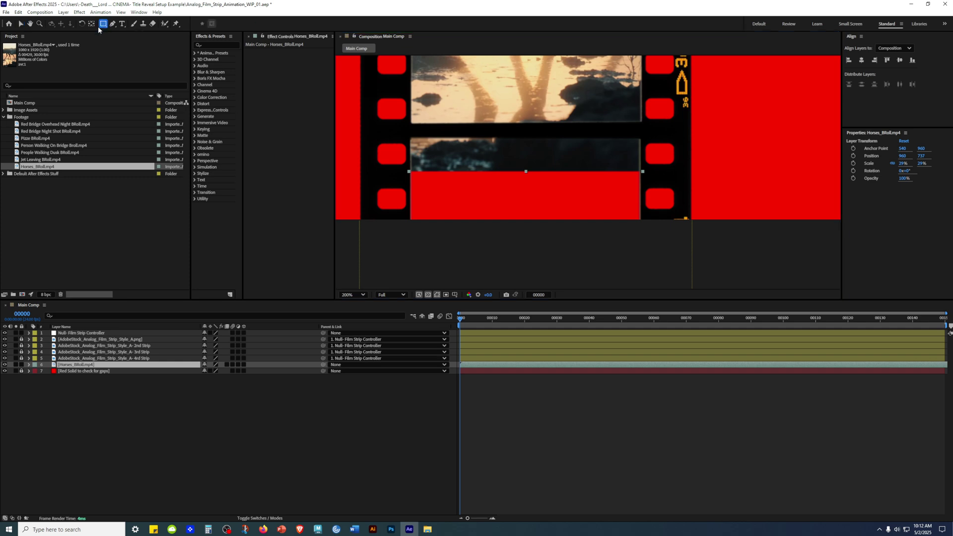
key(period)
key(period)
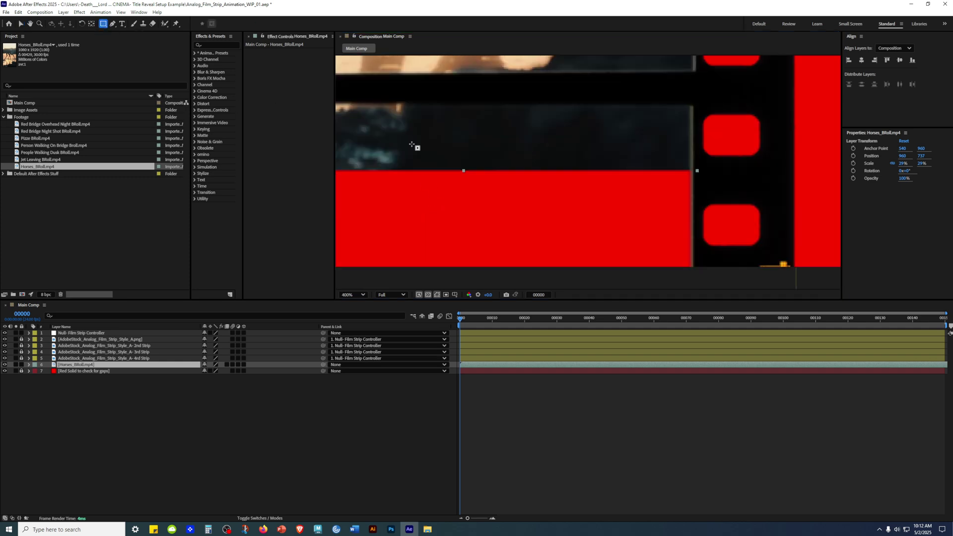
key(h)
drag(538, 150, 672, 170)
key(q)
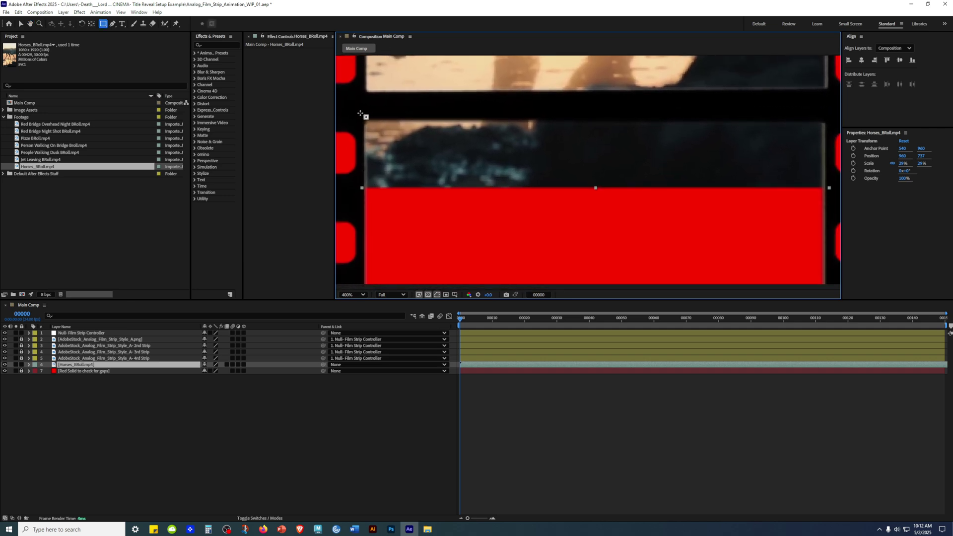
click(360, 114)
drag(361, 113, 829, 226)
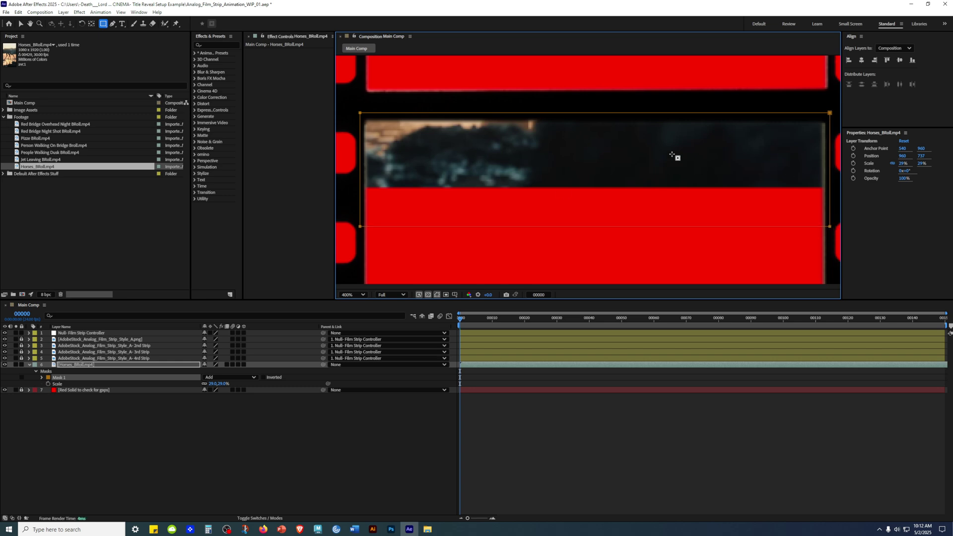
Invert Mask 1 on Horses_BRoll.mp4 to hide the spill in the lower film frame, and check the whole composition
click(263, 377)
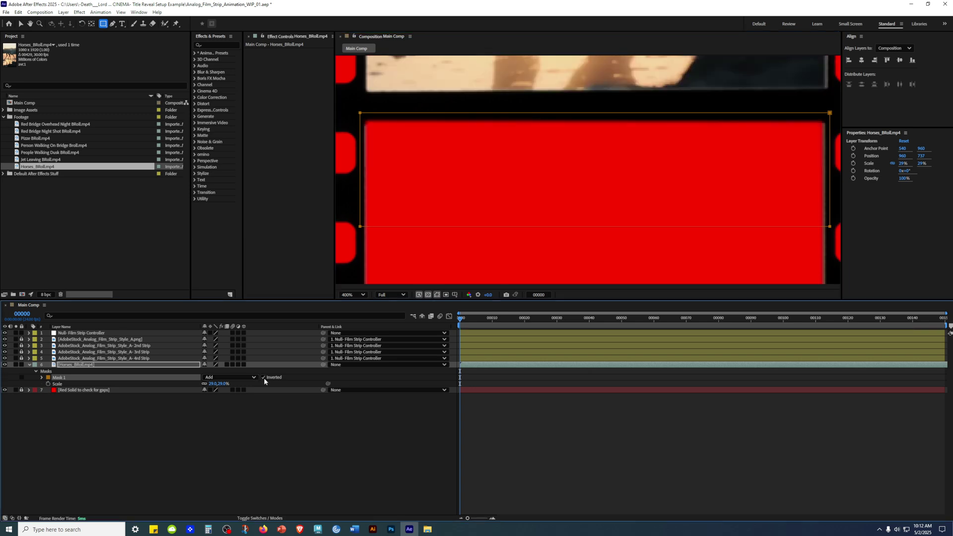
key(comma)
drag(660, 136, 645, 207)
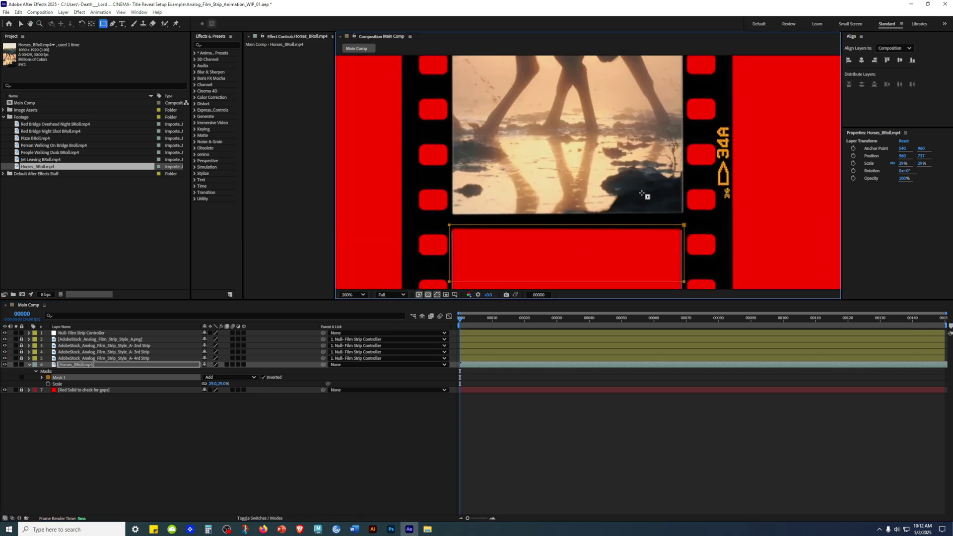
key(comma)
drag(597, 180, 597, 172)
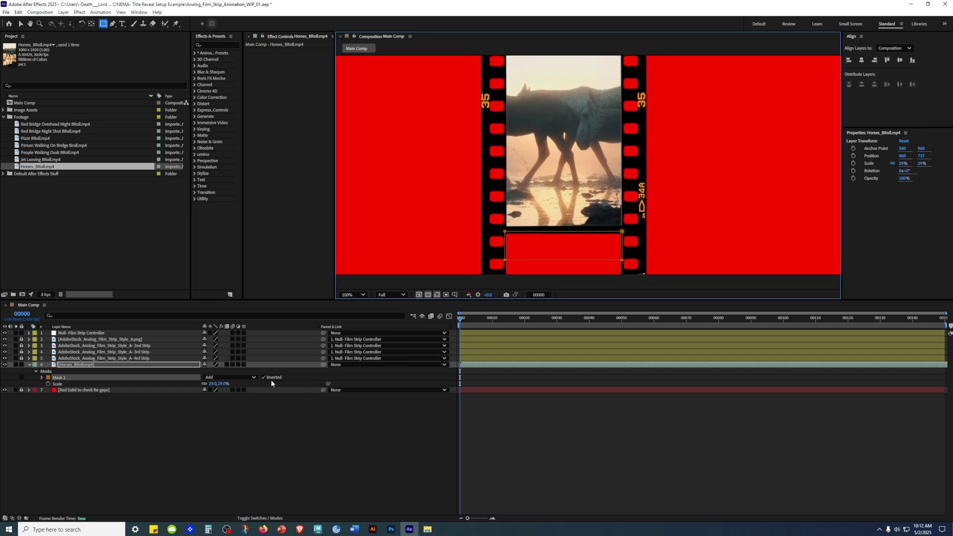
drag(706, 174, 695, 208)
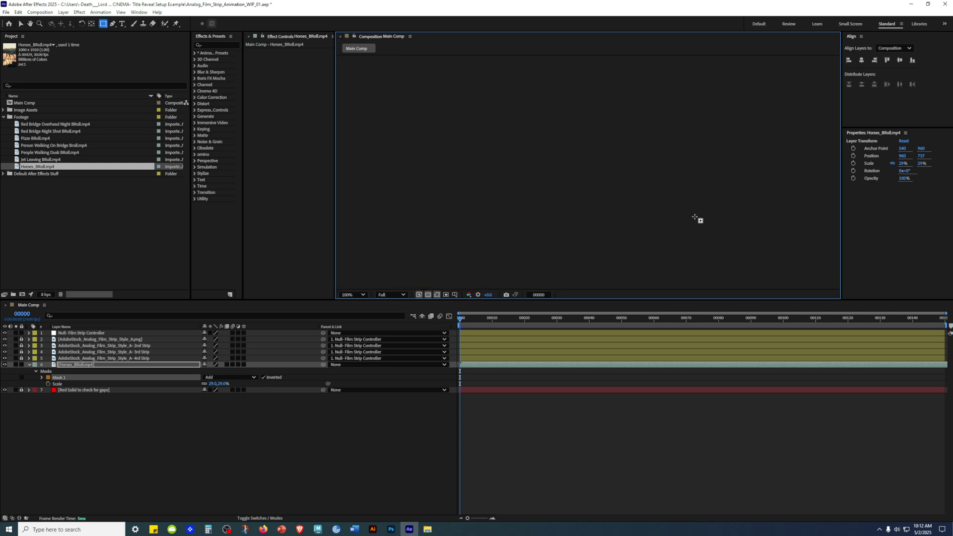
scroll(698, 219, down, 4)
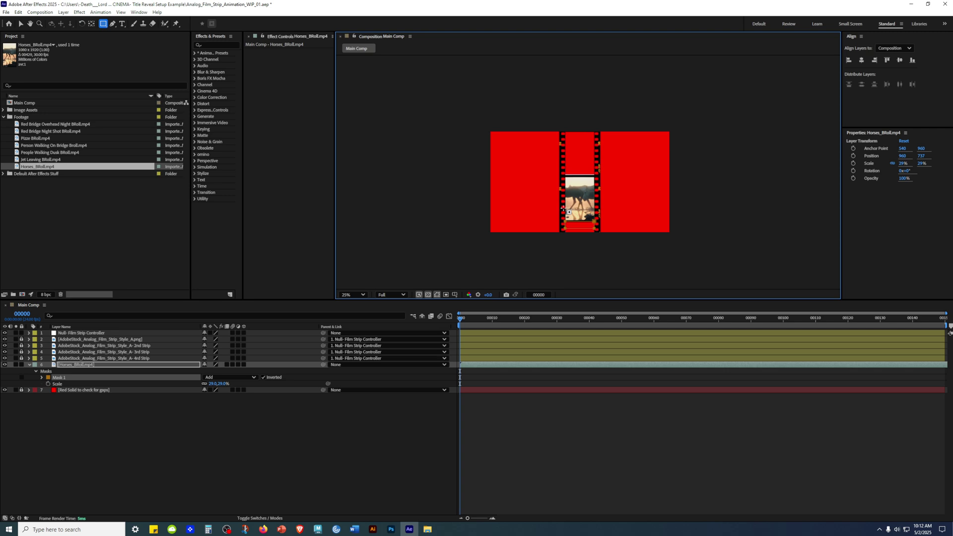
scroll(563, 208, up, 2)
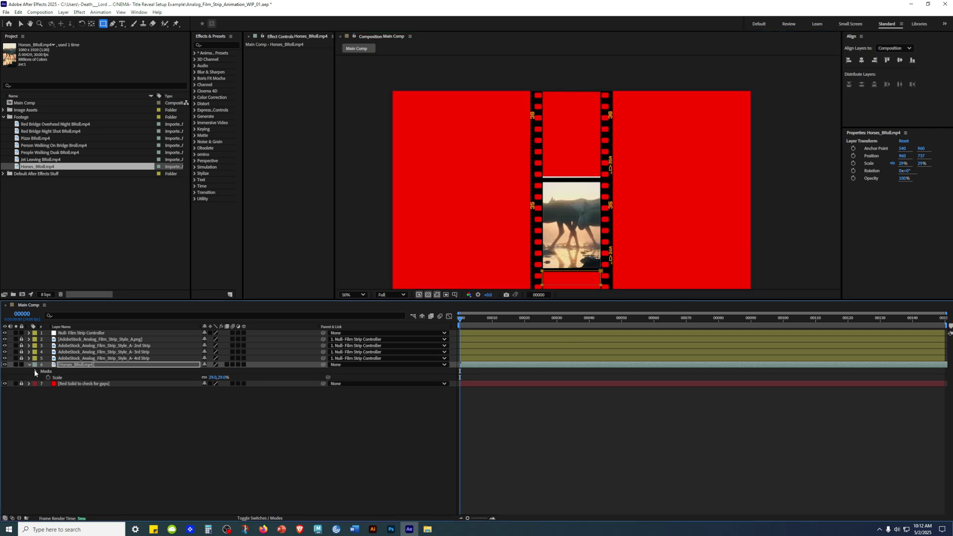
Draw a second rectangular mask on Horses_BRoll.mp4 around the thin strip of footage showing above the film frame's upper divider
key(period)
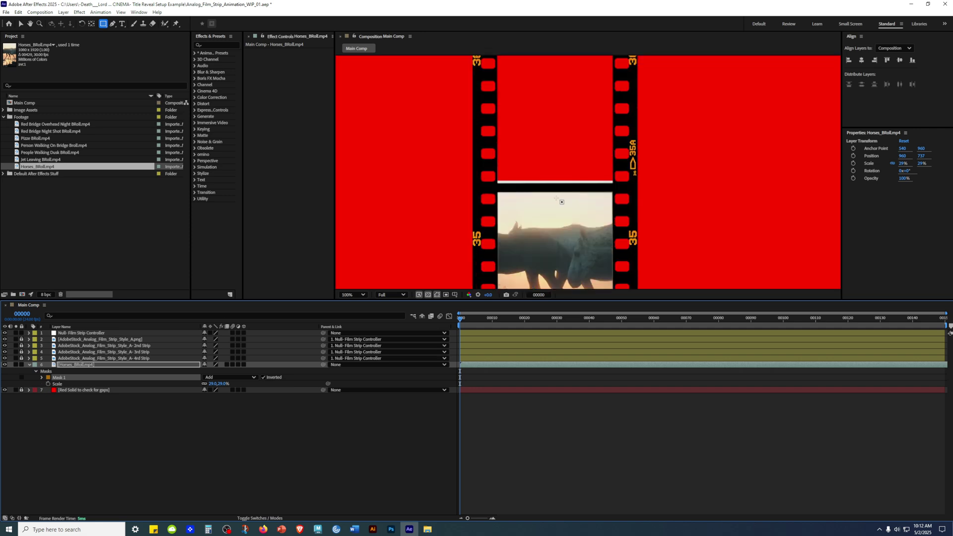
drag(557, 168, 595, 209)
key(period)
key(q)
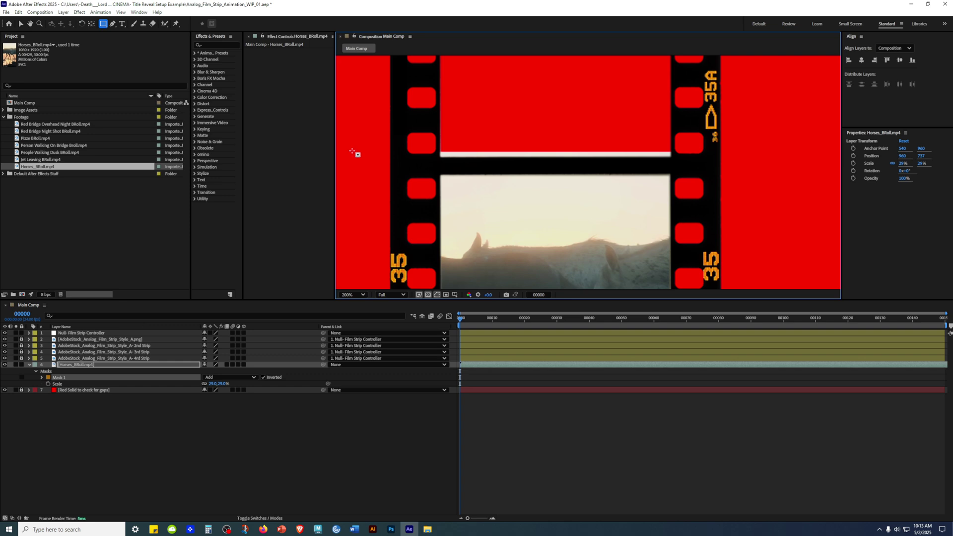
drag(437, 143, 673, 162)
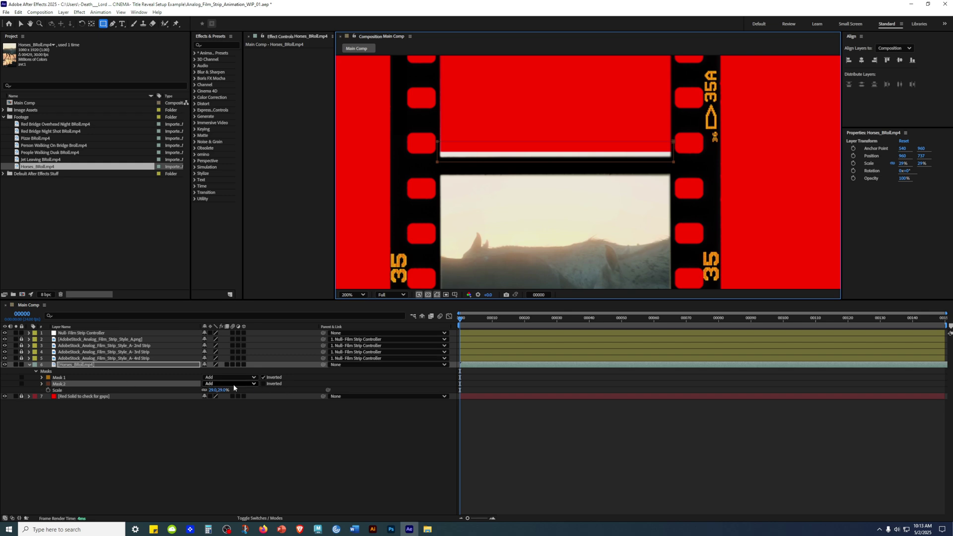
Set Mask 2 on Horses_BRoll.mp4 to Subtract mode with inversion left off, to hide the strip above the film frame
click(262, 384)
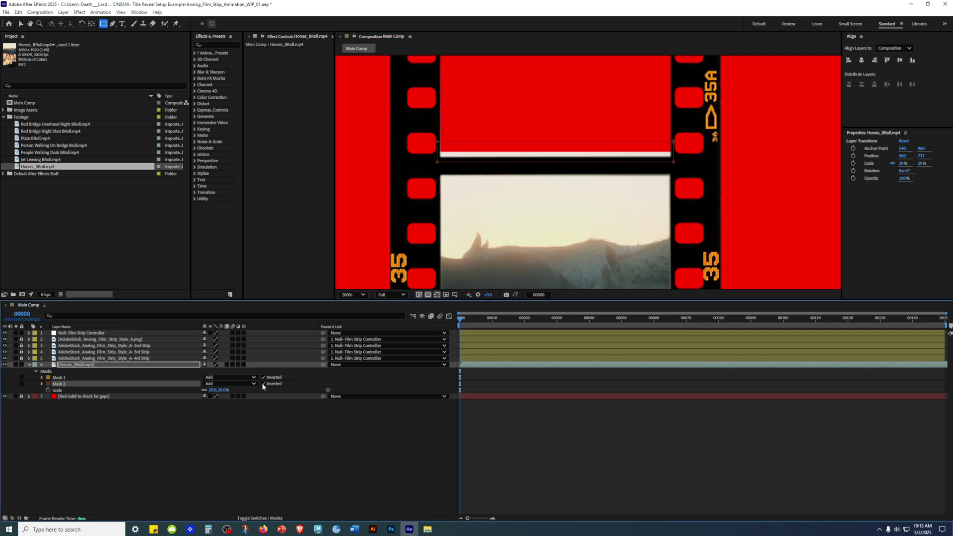
click(263, 384)
click(242, 385)
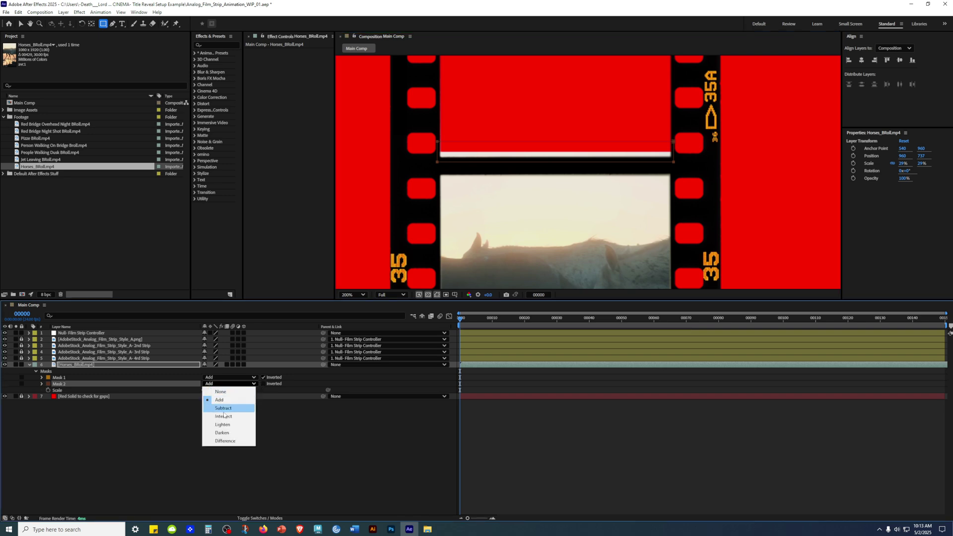
click(224, 408)
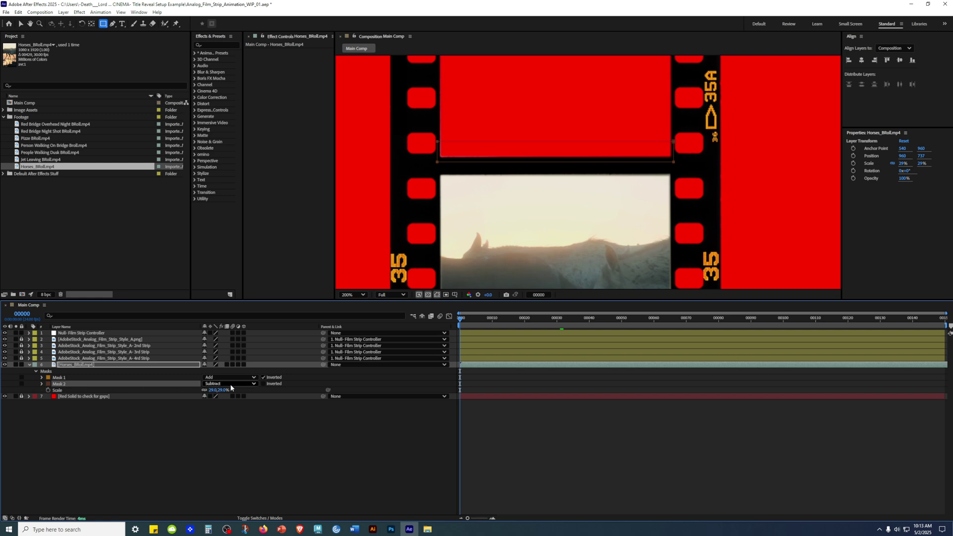
click(263, 384)
click(264, 384)
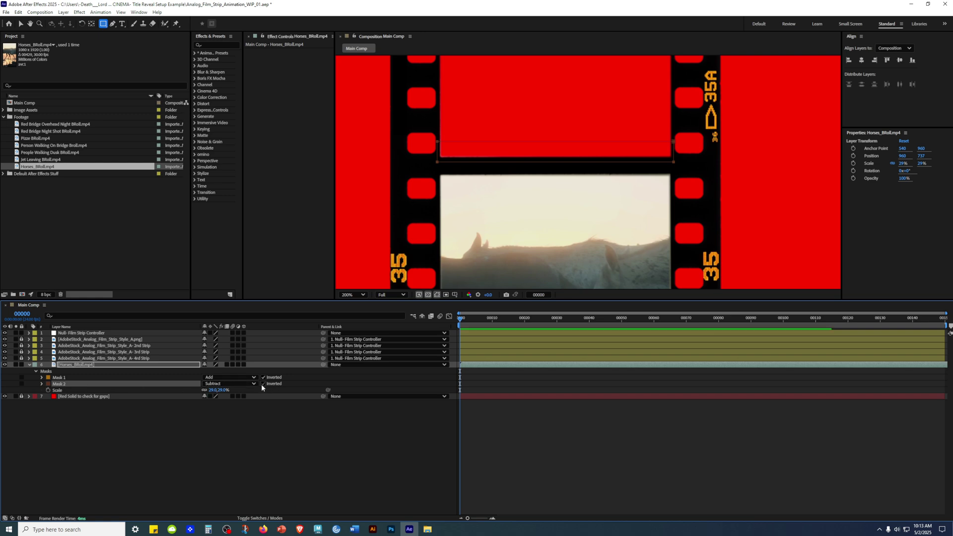
key(v)
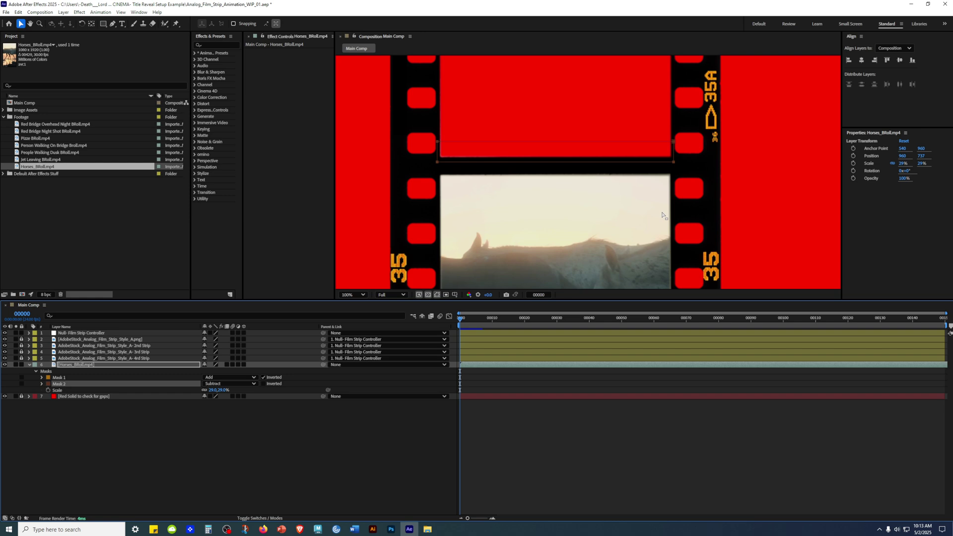
scroll(663, 215, down, 4)
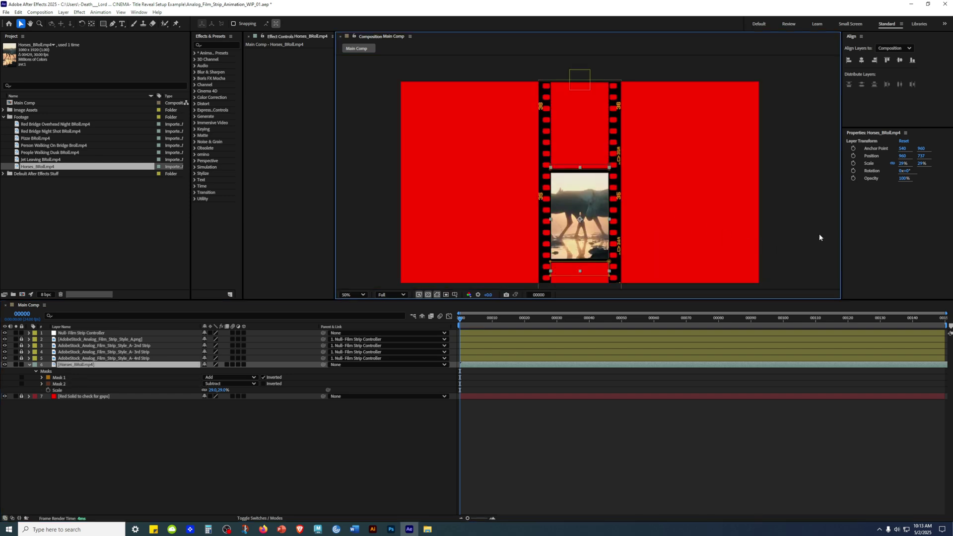
Deselect all layers and scrub the opening frames to preview the masked horse footage inside its film frame
click(783, 219)
drag(748, 209, 736, 182)
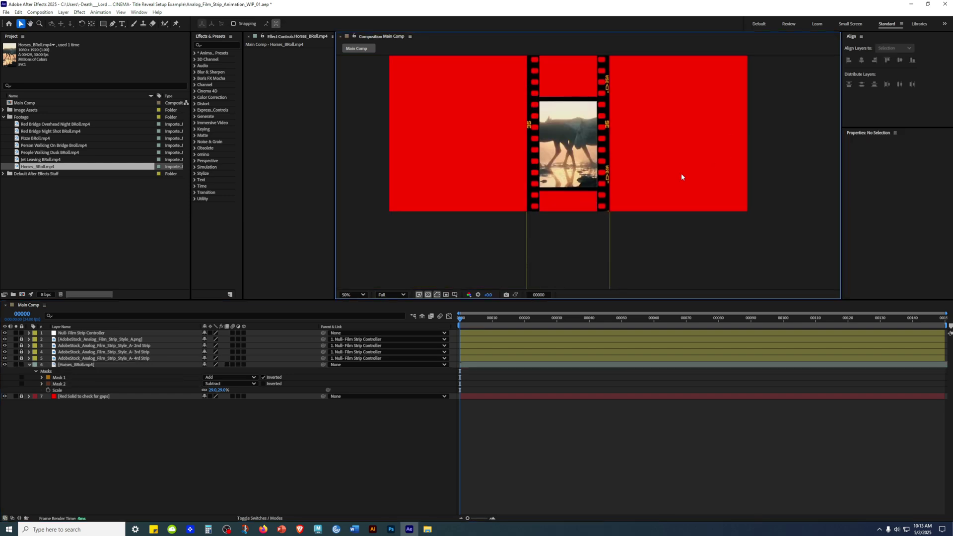
drag(474, 320, 538, 320)
click(475, 318)
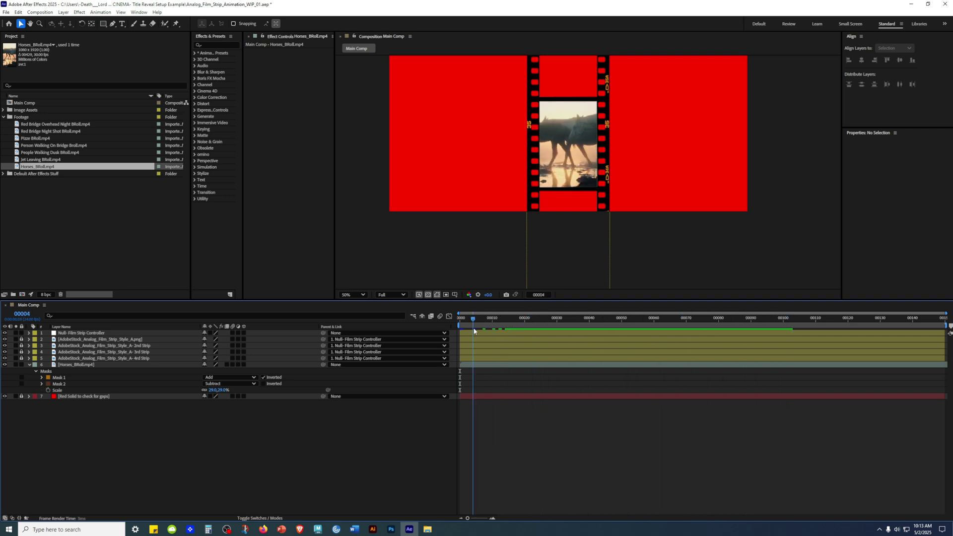
Collapse the Horses_BRoll.mp4 layer and parent it to Null- Film Strip Controller
click(29, 365)
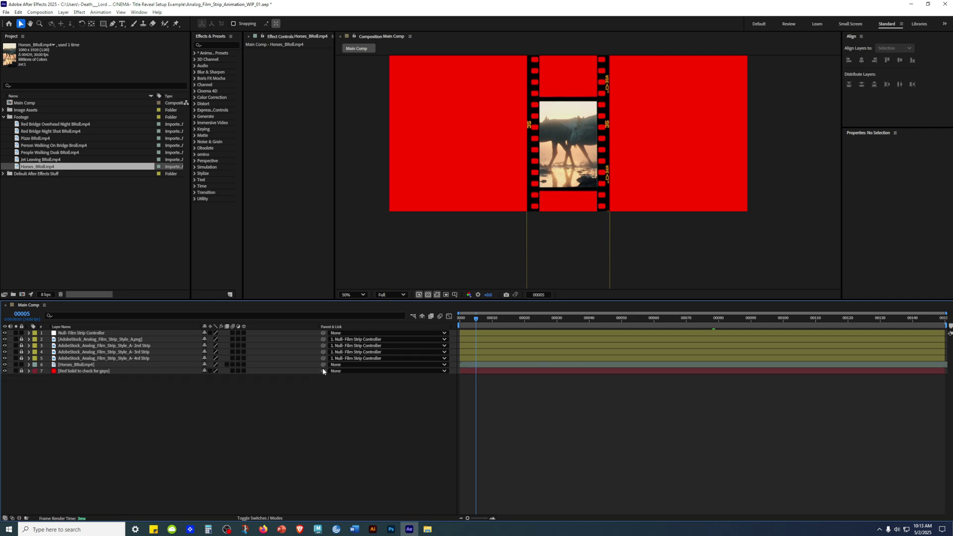
drag(322, 365, 89, 335)
Try moving Null- Film Strip Controller to check that the horse footage follows the film strip, and undo the move
click(82, 336)
drag(668, 128, 617, 185)
drag(517, 107, 540, 98)
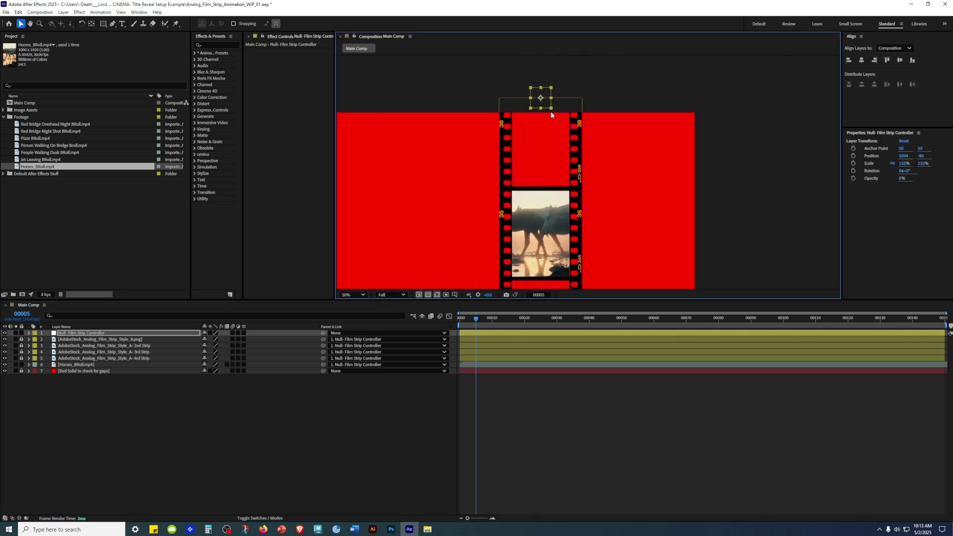
drag(476, 328, 592, 318)
key(ctrl+z)
drag(604, 230, 636, 161)
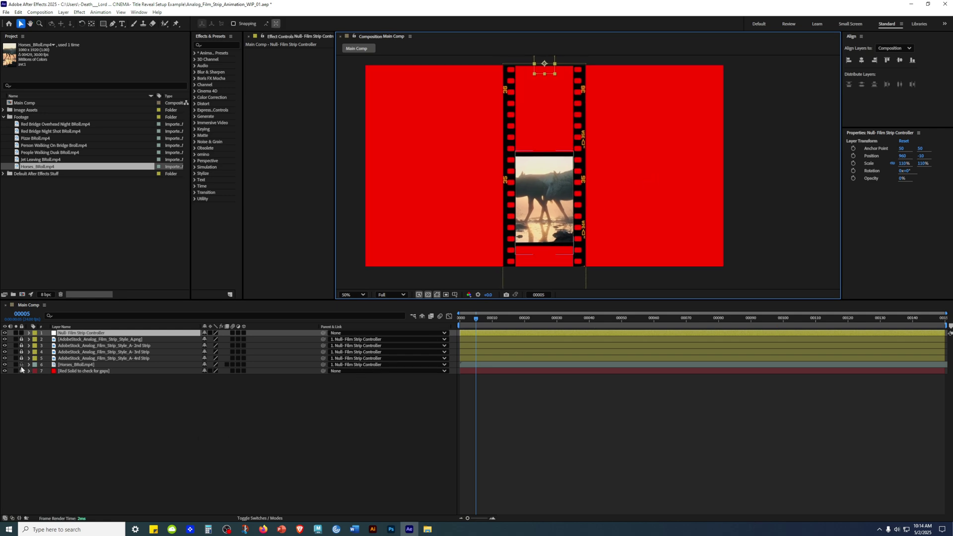
Set the label color of the Horses_BRoll.mp4 layer to Yellow and lock the layer
click(76, 364)
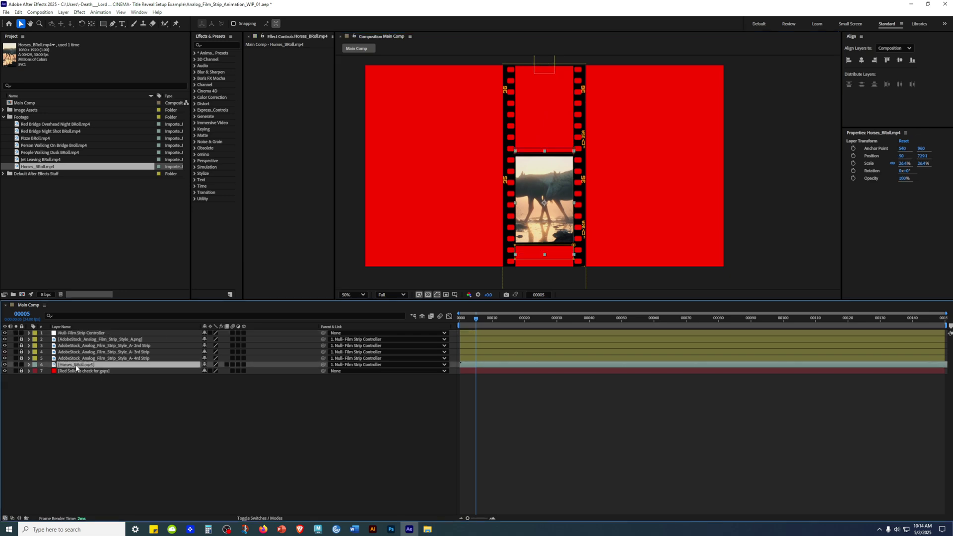
click(35, 364)
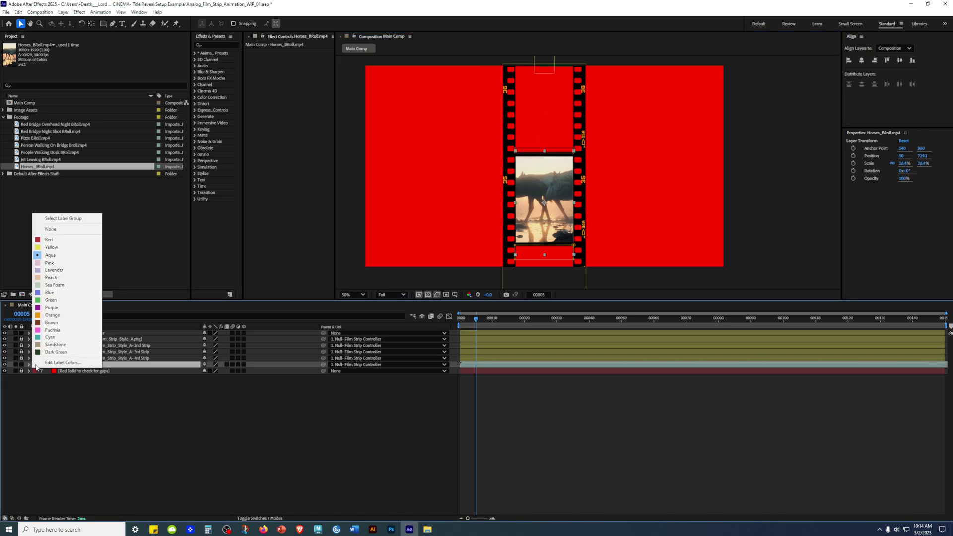
click(53, 248)
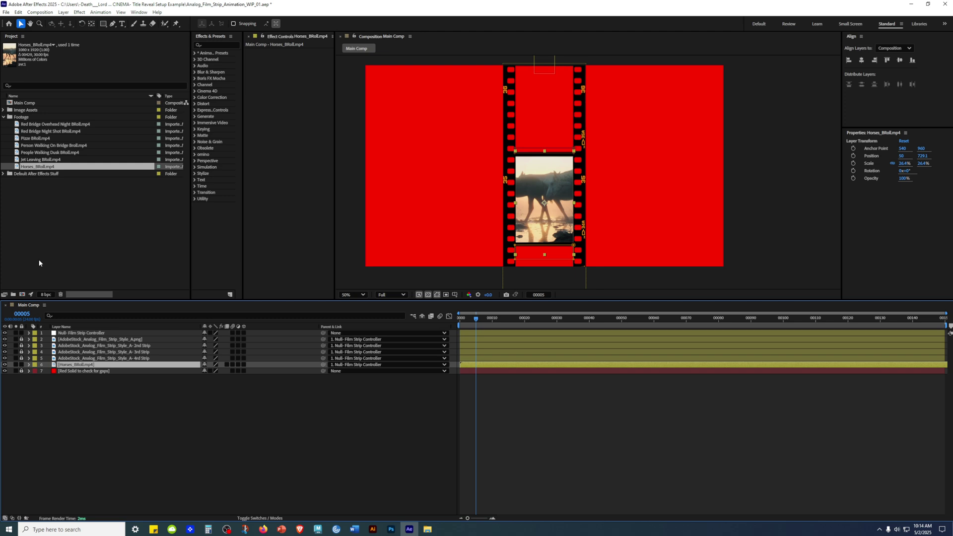
click(71, 434)
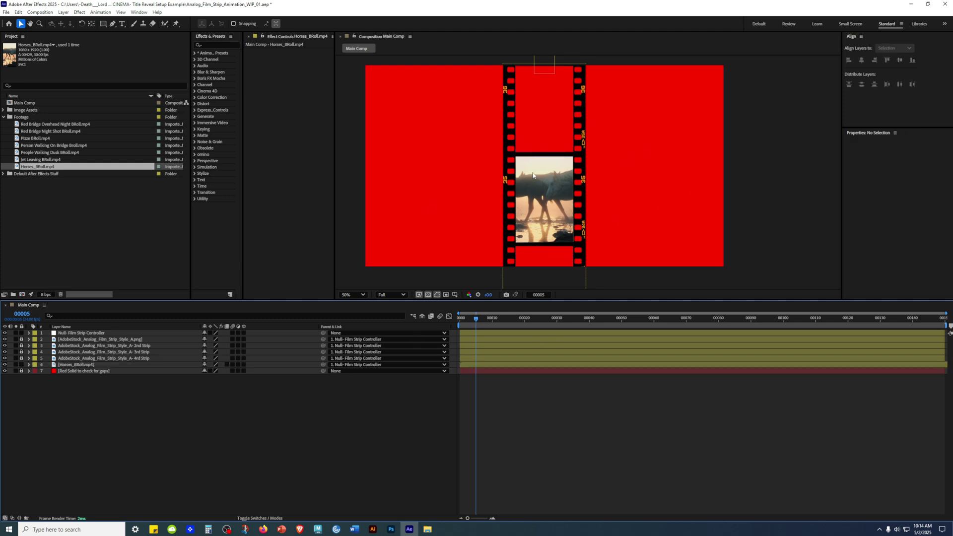
click(21, 365)
click(79, 333)
key(comma)
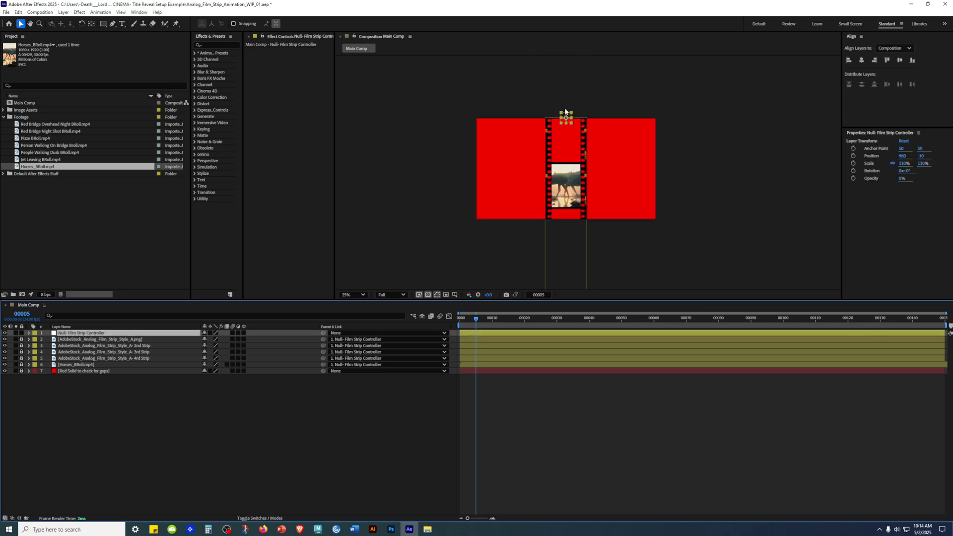
click(567, 120)
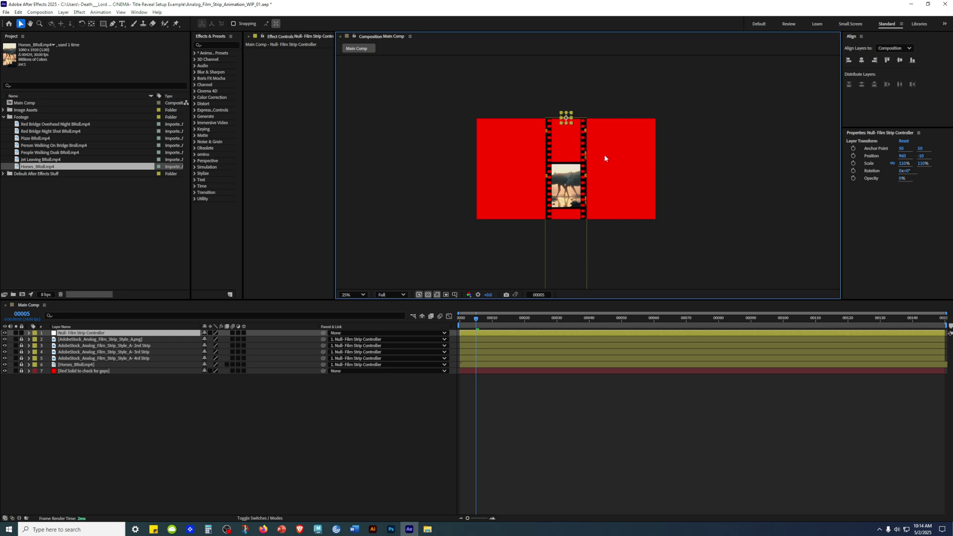
click(322, 456)
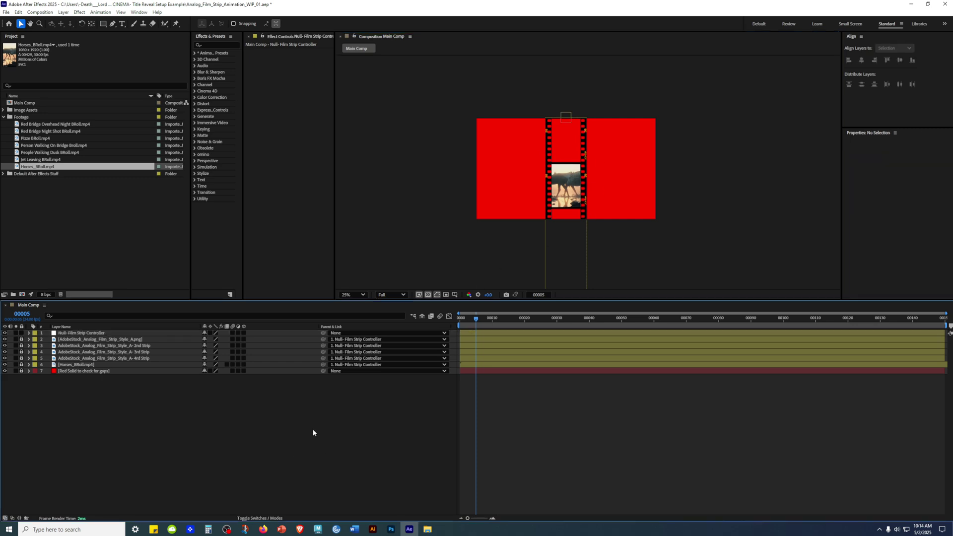
Add Red Bridge Overhead Night BRoll.mp4 to Main Comp, between the Horses_BRoll.mp4 layer and the red solid
click(126, 228)
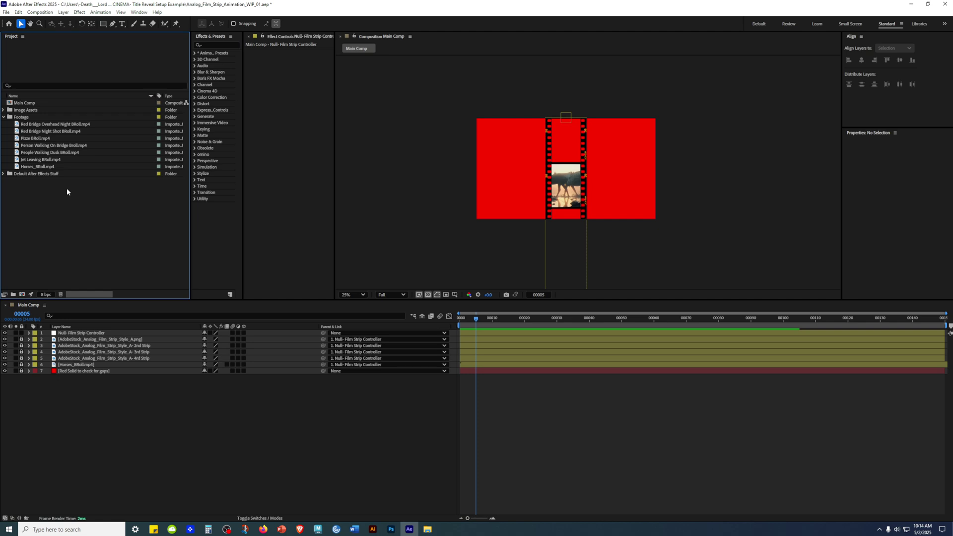
click(67, 125)
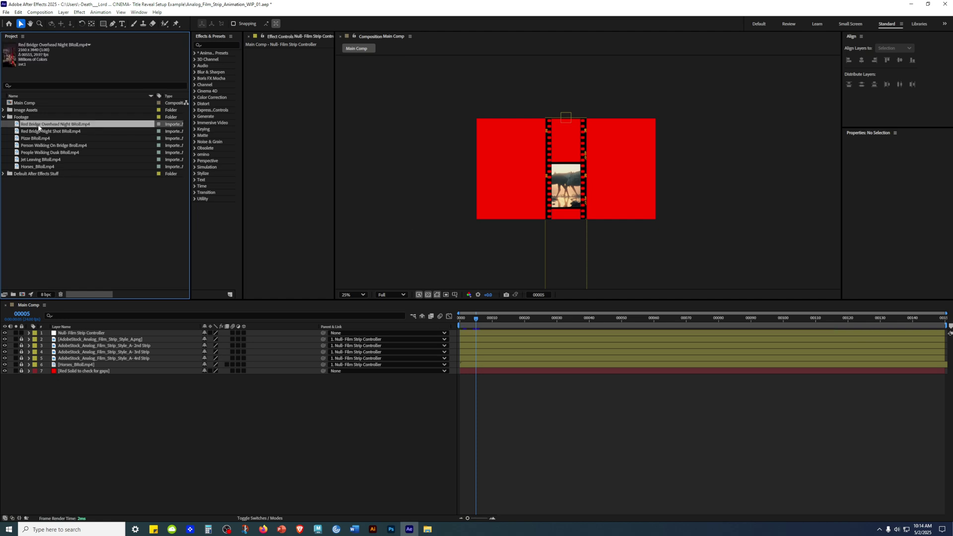
drag(47, 125, 94, 368)
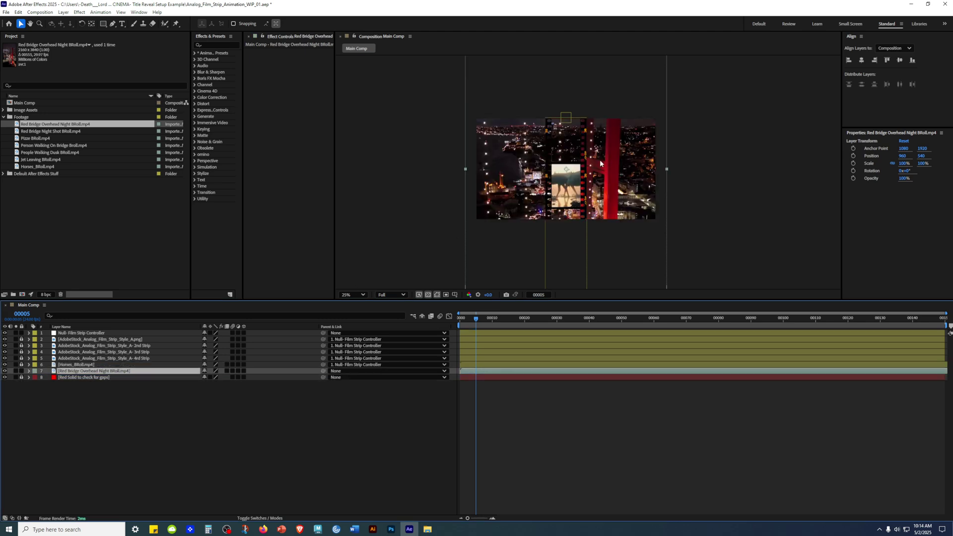
Set the scale of the Red Bridge Overhead Night BRoll.mp4 layer to 15%
scroll(604, 161, up, 2)
scroll(591, 165, down, 4)
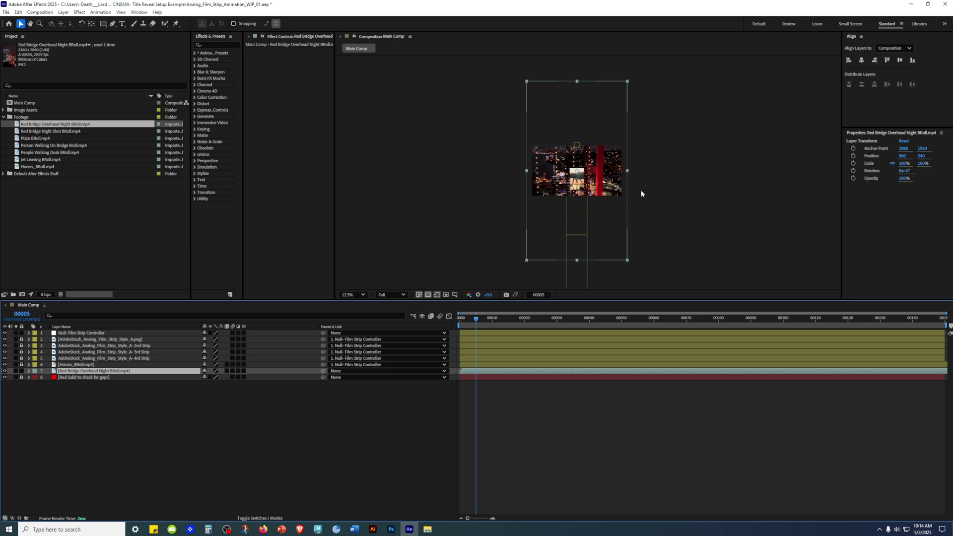
key(s)
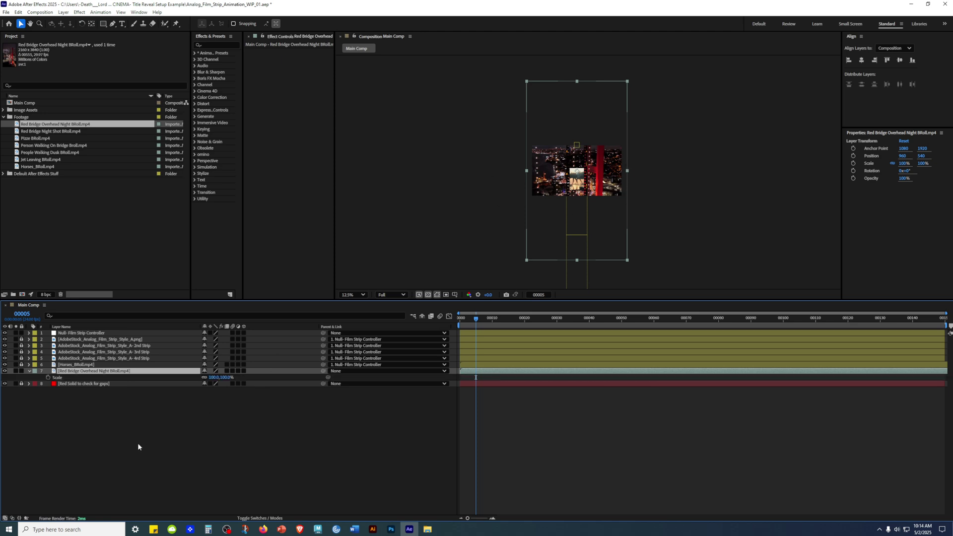
click(211, 377)
text(15)
key(Return)
Move the red bridge footage into the film frame above the horses, centred horizontally in the composition, at about 960, 287
scroll(510, 232, up, 6)
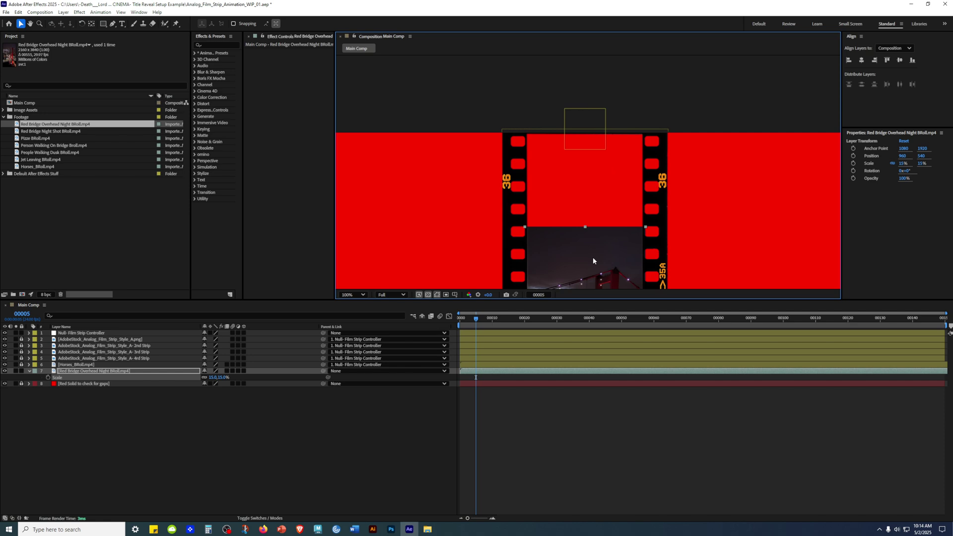
drag(593, 260, 590, 133)
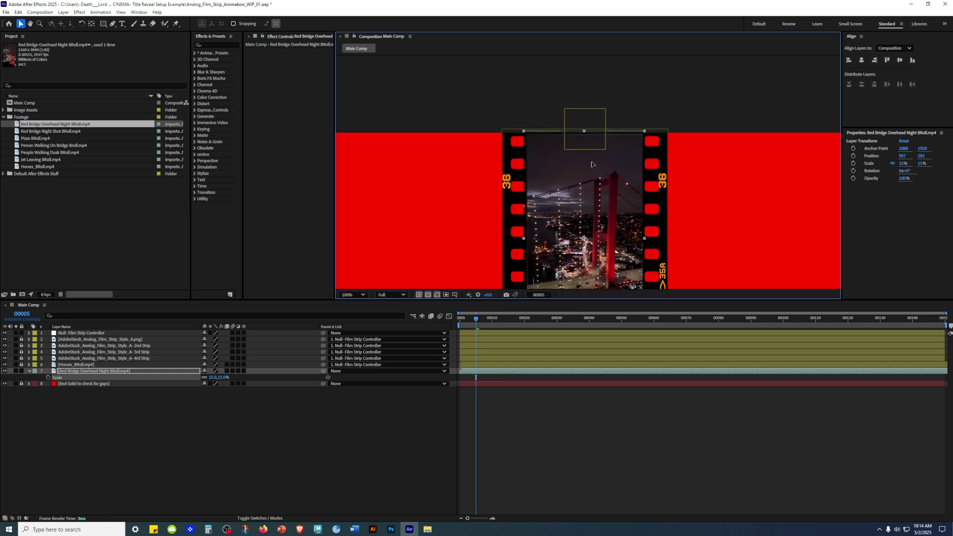
click(860, 61)
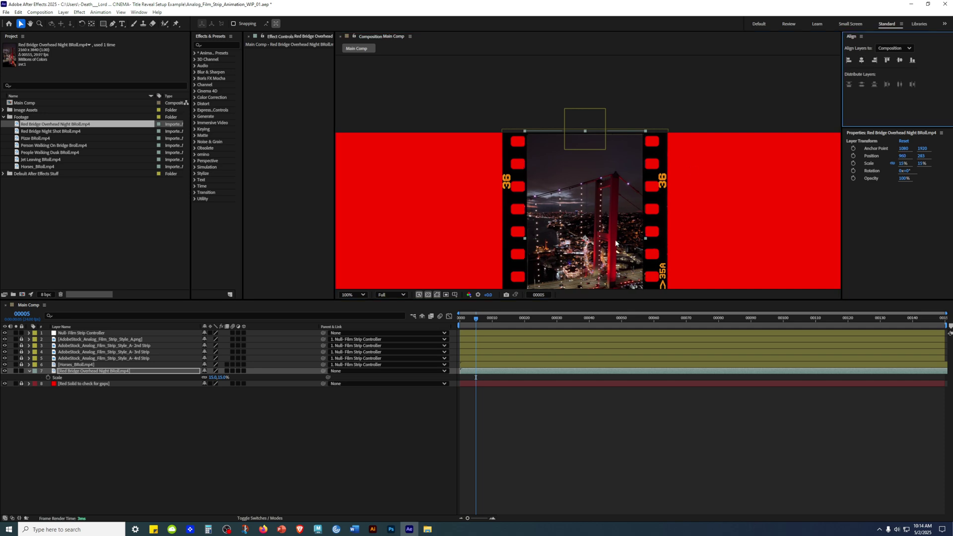
drag(710, 166, 674, 147)
key(v)
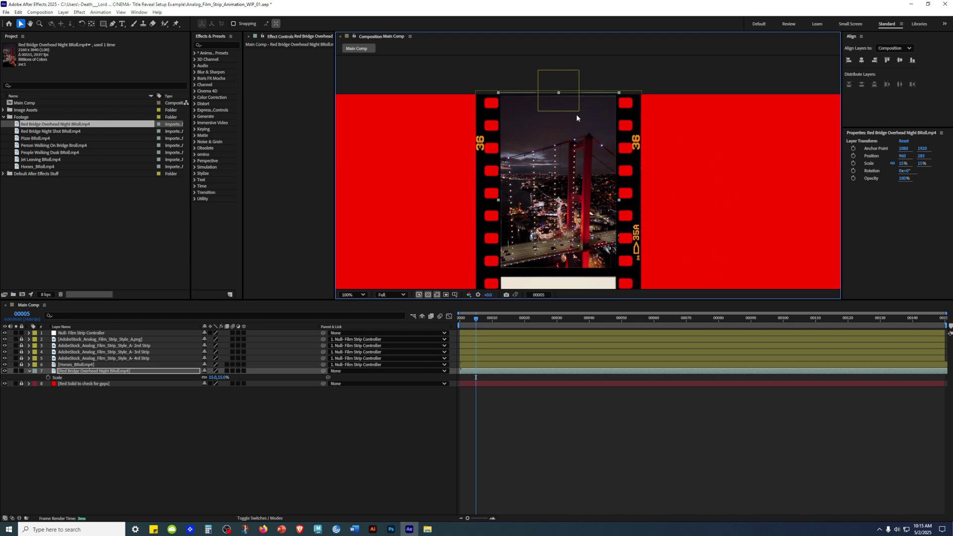
drag(574, 129, 573, 132)
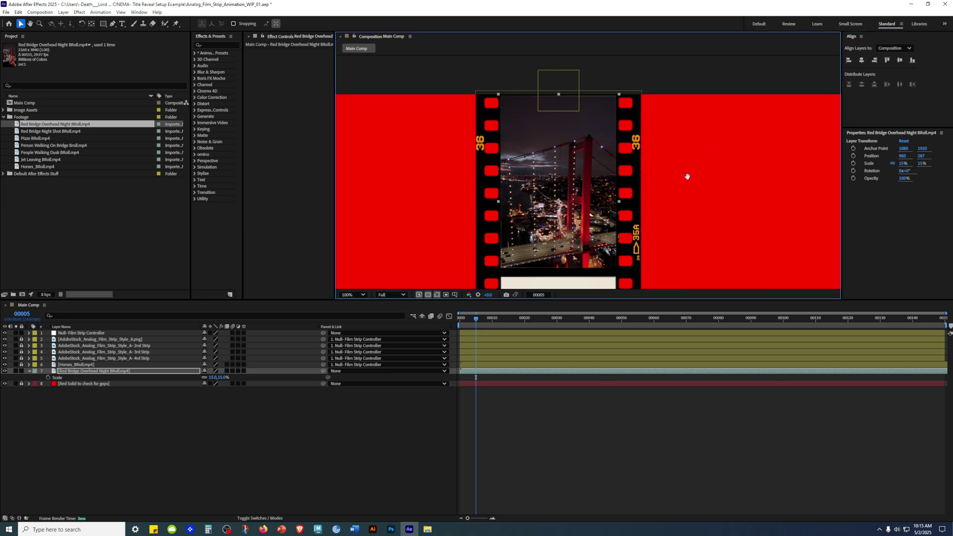
mouse_move(687, 177)
mouse_down()
mouse_move(693, 168)
mouse_move(682, 180)
mouse_up()
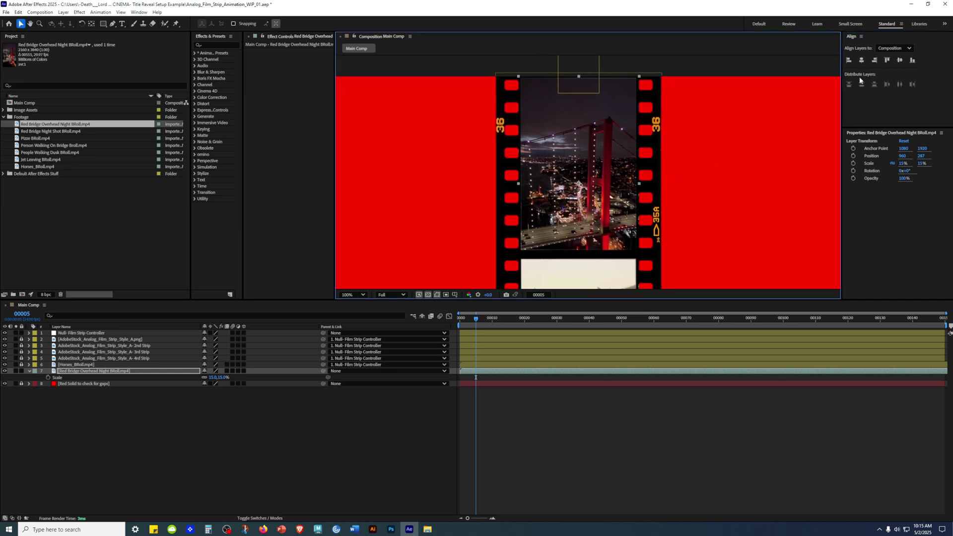
Try centring the red bridge footage vertically in the composition and stretching its height, undoing each change
click(899, 60)
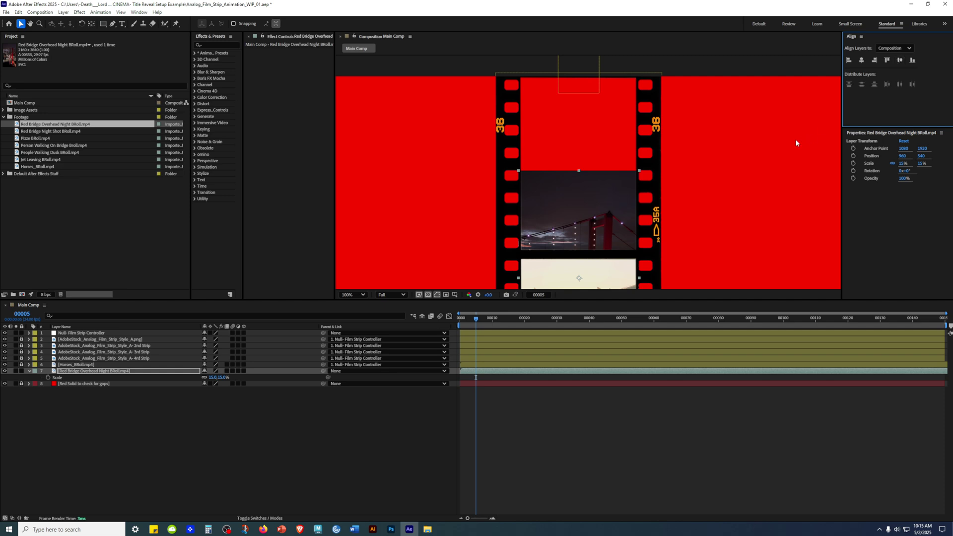
key(ctrl+z)
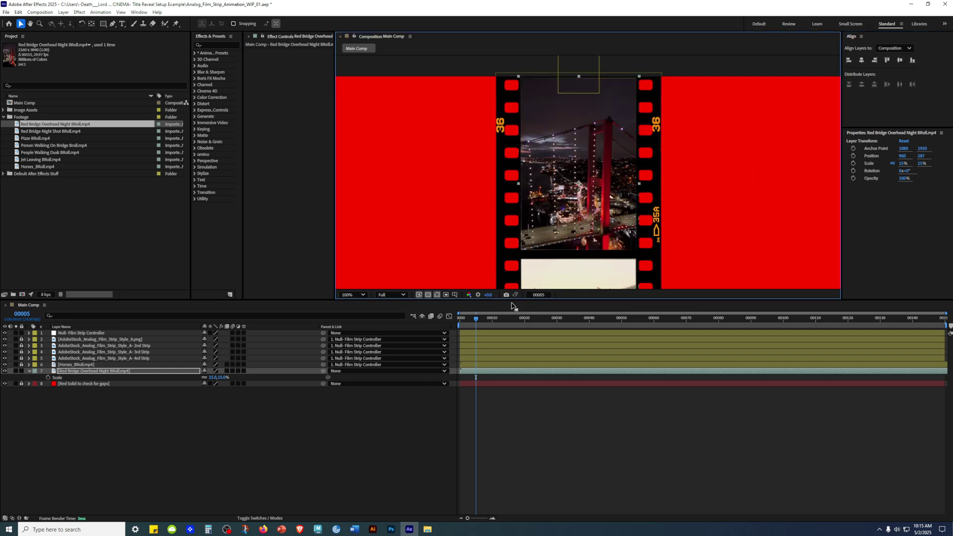
drag(651, 233, 642, 184)
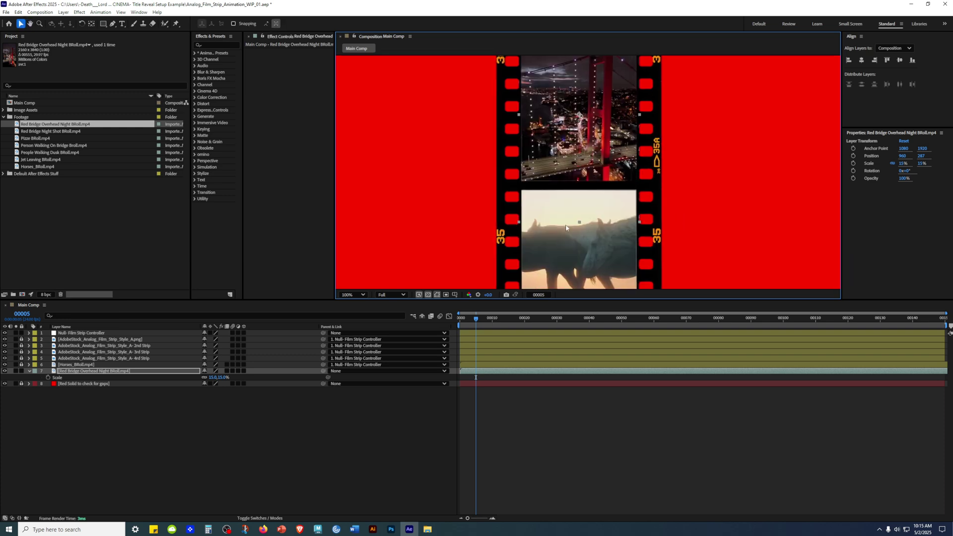
scroll(602, 218, down, 2)
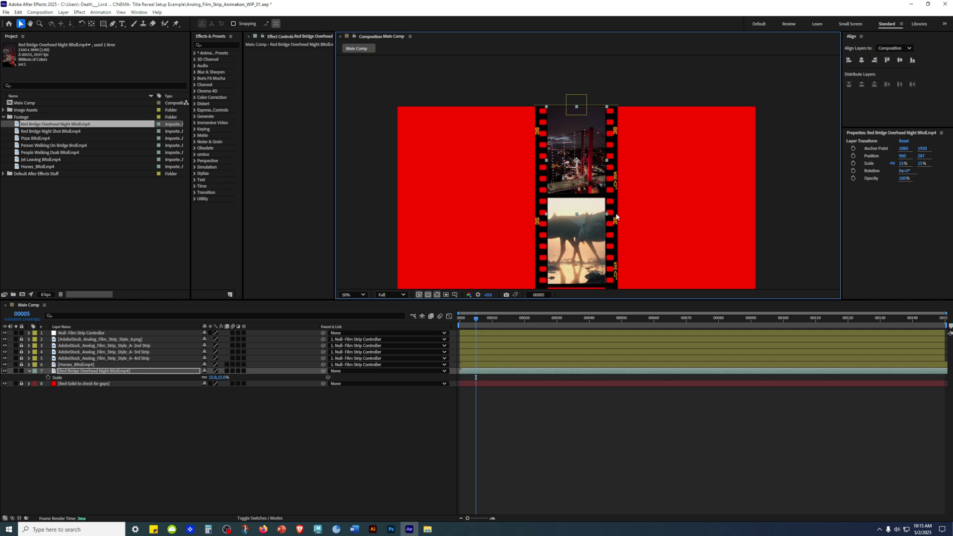
drag(576, 107, 576, 93)
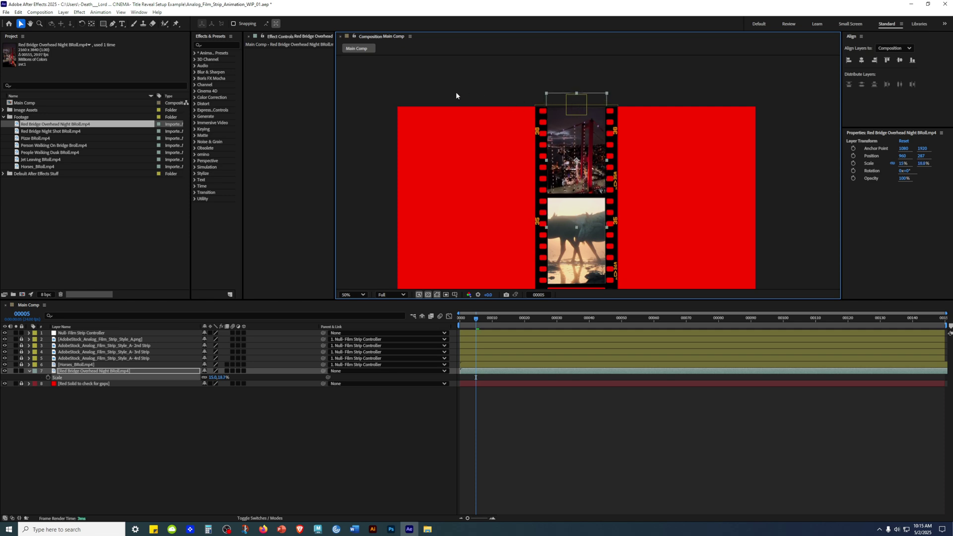
key(ctrl+z)
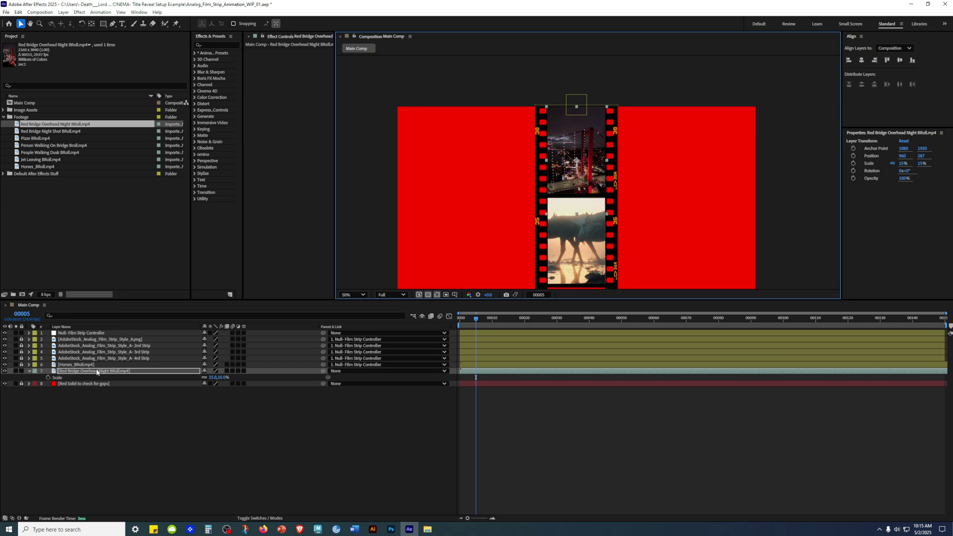
Try moving the red bridge footage out of its film frame onto the red area, undoing the move
click(97, 372)
click(30, 373)
drag(592, 159, 500, 150)
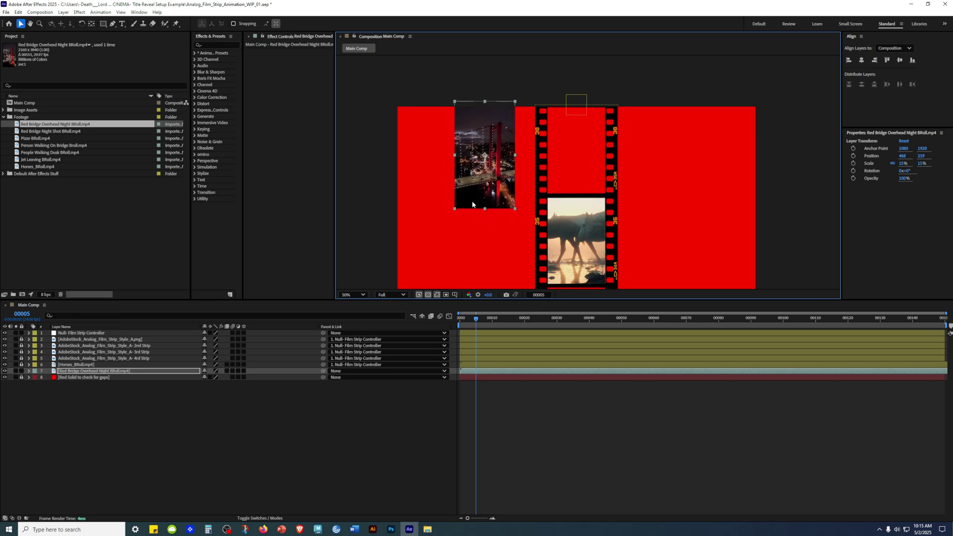
key(ctrl+z)
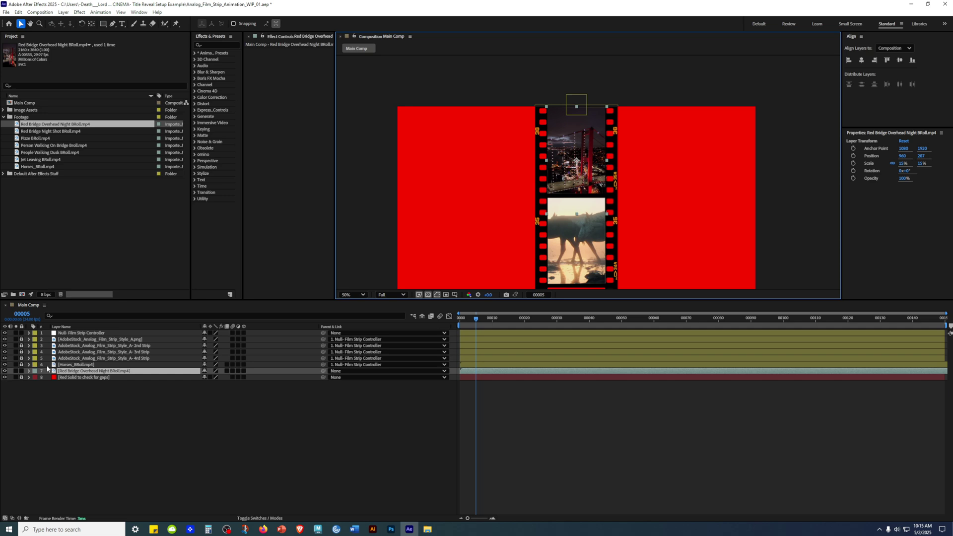
Hide the Horses_BRoll.mp4 layer to expose where the red bridge footage overlaps the film frame below
click(4, 364)
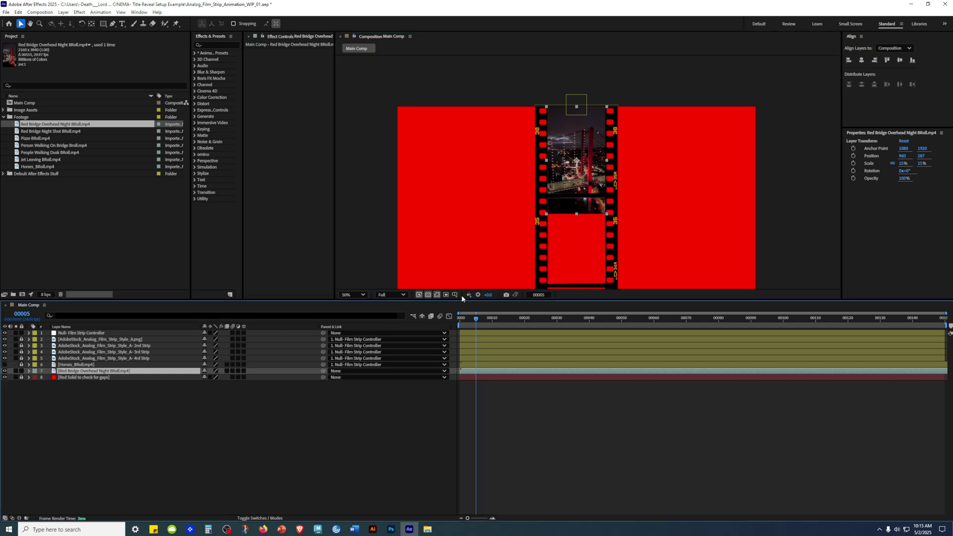
key(slash)
drag(556, 271, 543, 239)
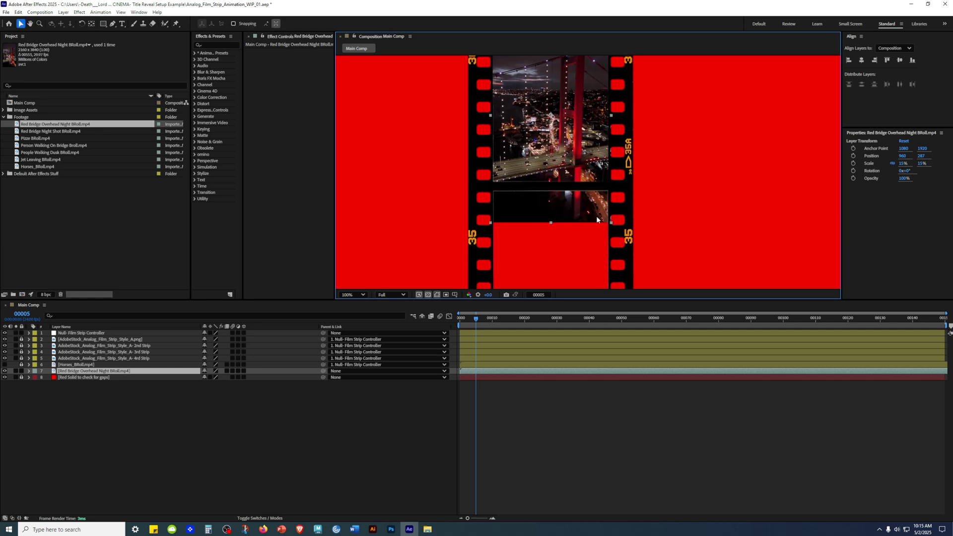
drag(630, 171, 620, 223)
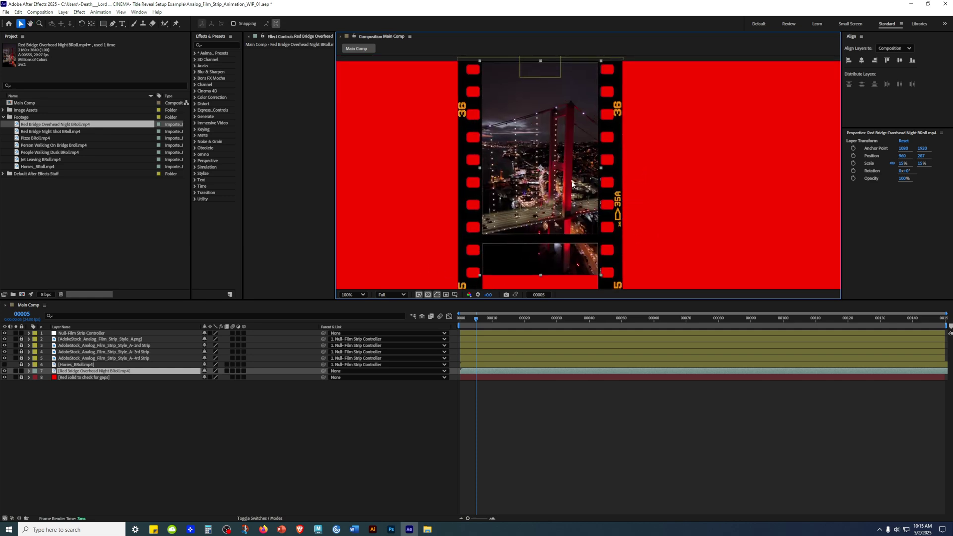
drag(565, 180, 566, 211)
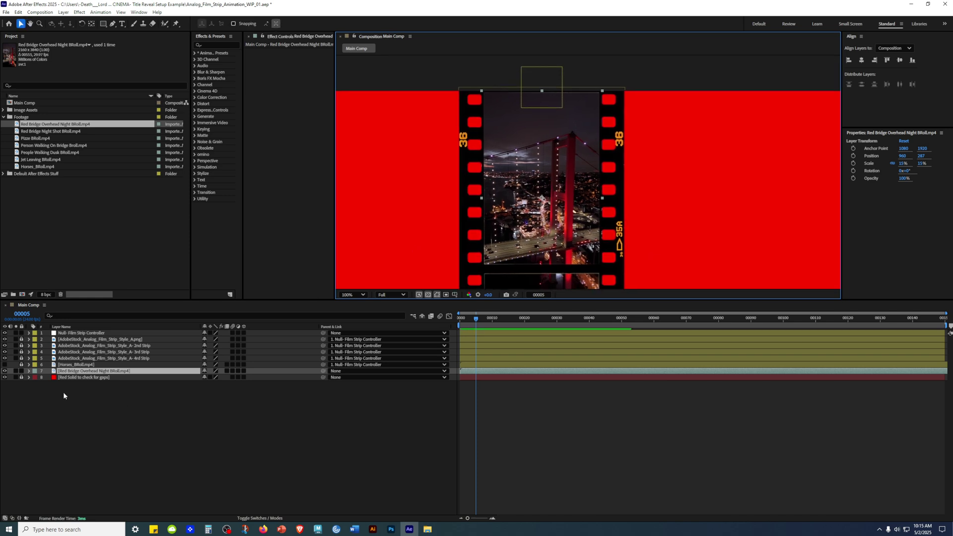
At frame 76, raise the red bridge footage within its film frame to position 960, 259
drag(550, 196, 560, 136)
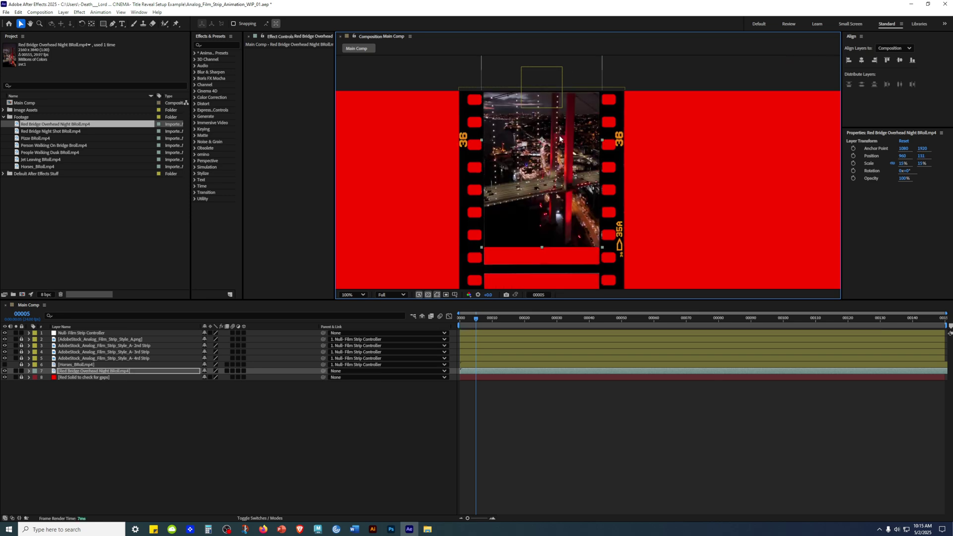
key(ctrl+z)
drag(476, 322, 696, 289)
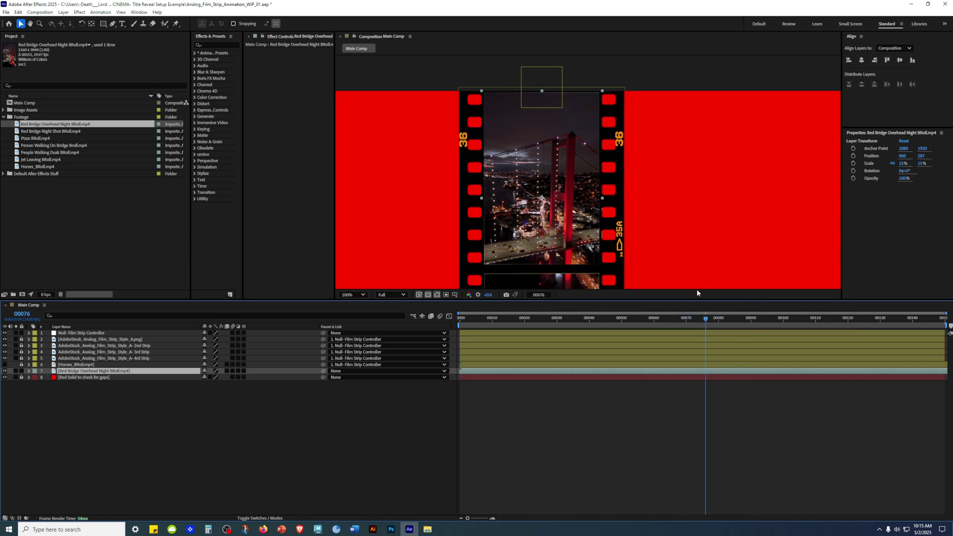
key(p)
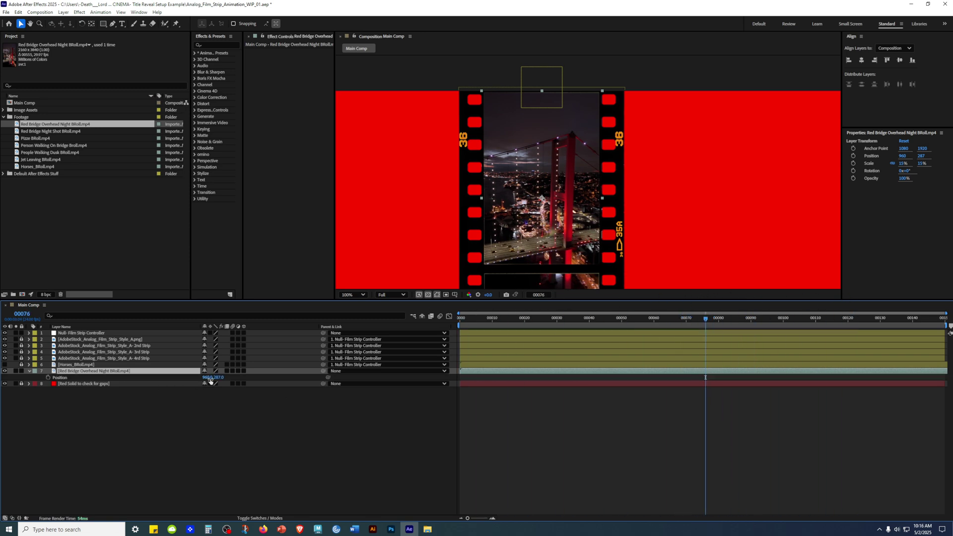
drag(218, 377, 197, 380)
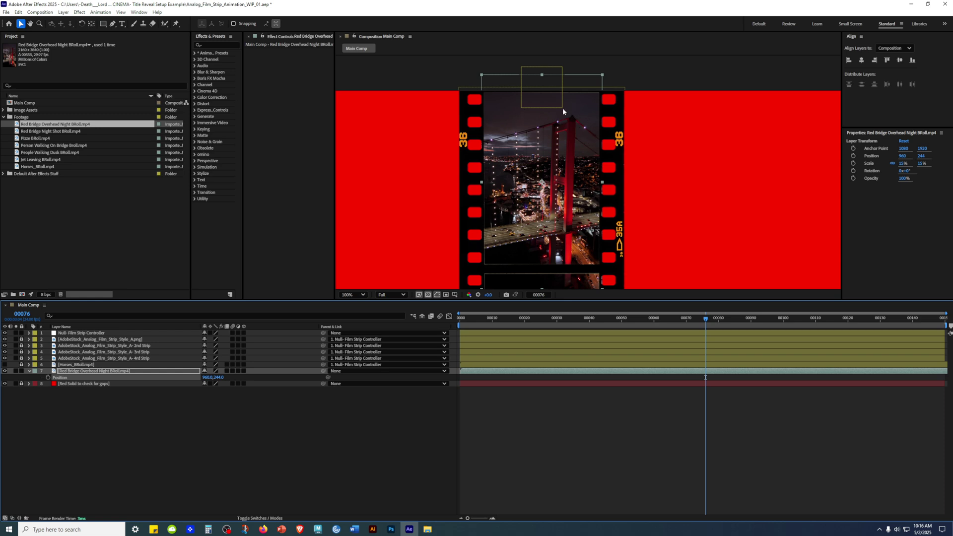
drag(218, 377, 241, 368)
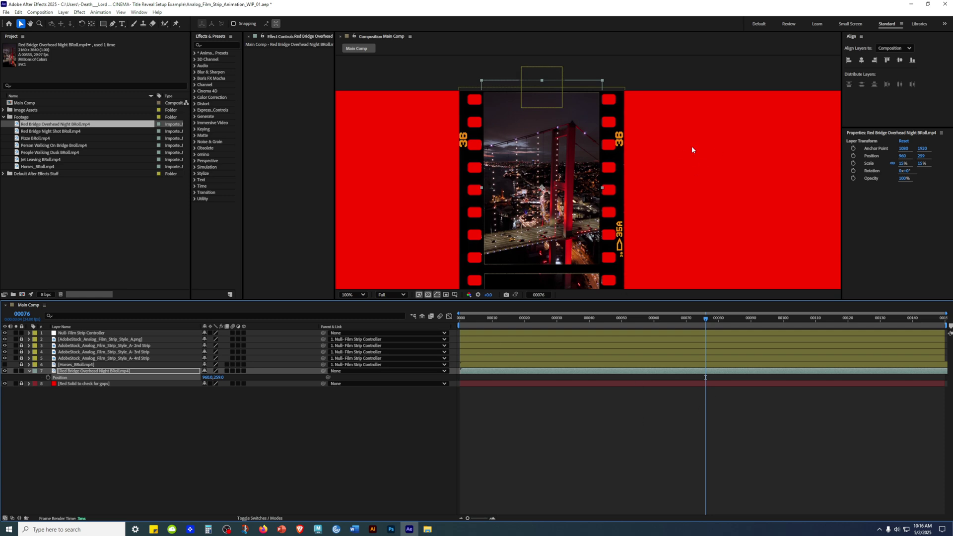
Draw a rectangular mask around the red bridge footage's overlap into the film frame below and invert the mask
drag(693, 165, 702, 75)
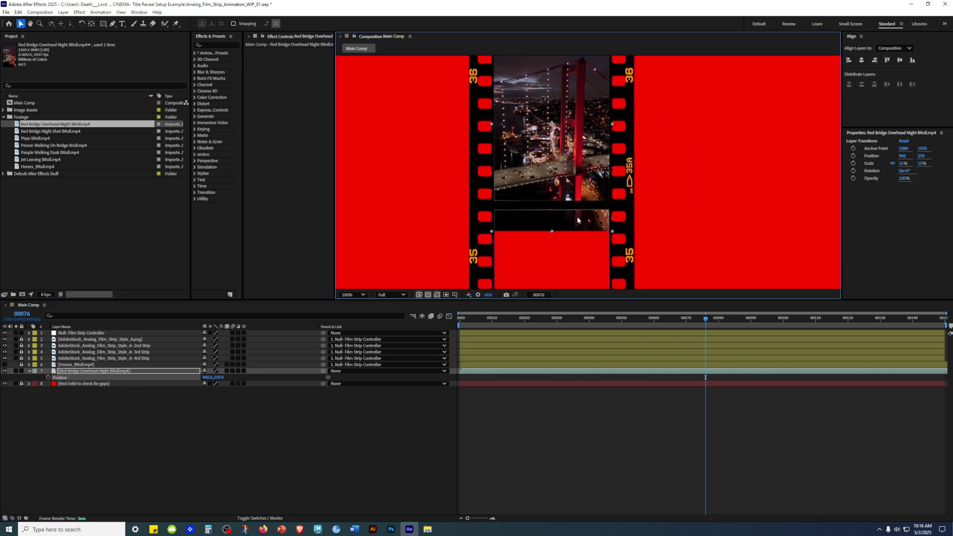
drag(610, 138, 615, 93)
scroll(590, 159, up, 1)
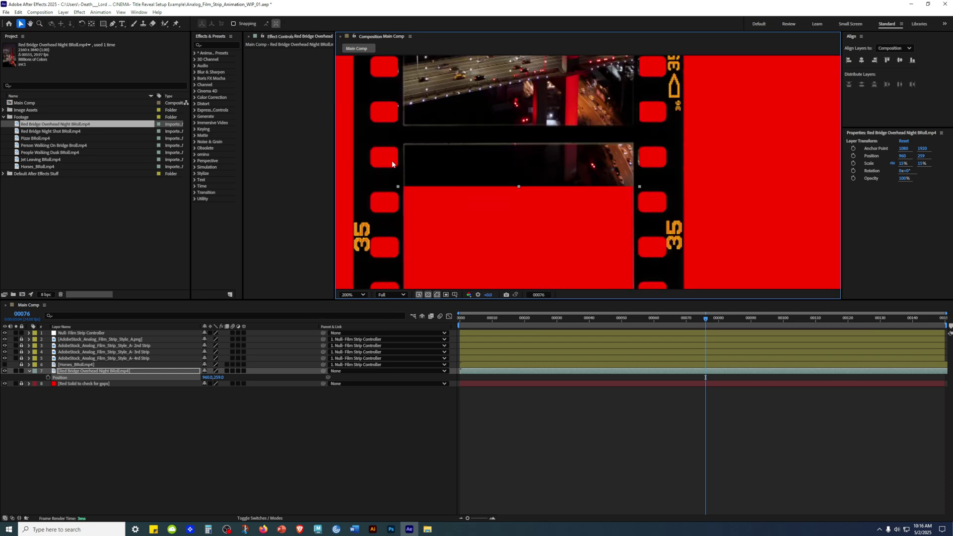
click(28, 372)
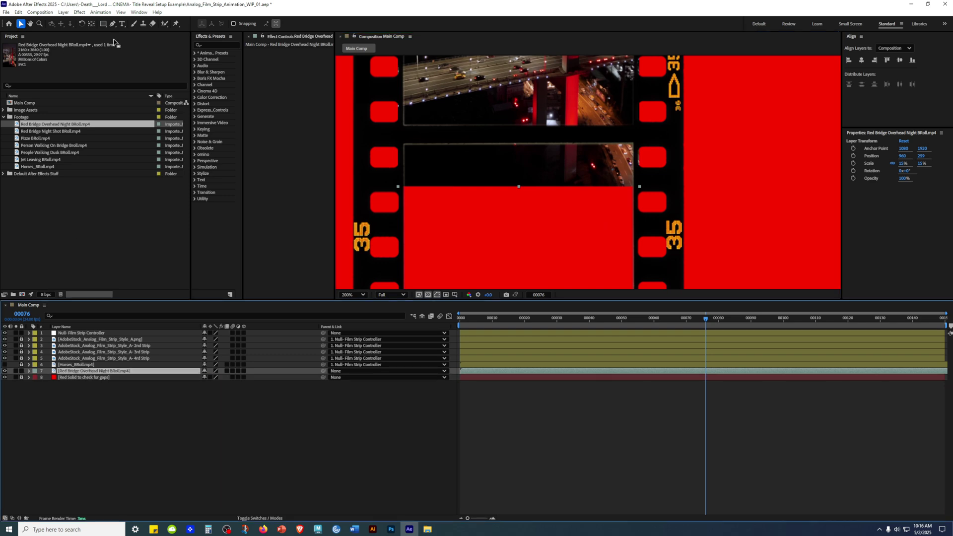
click(103, 25)
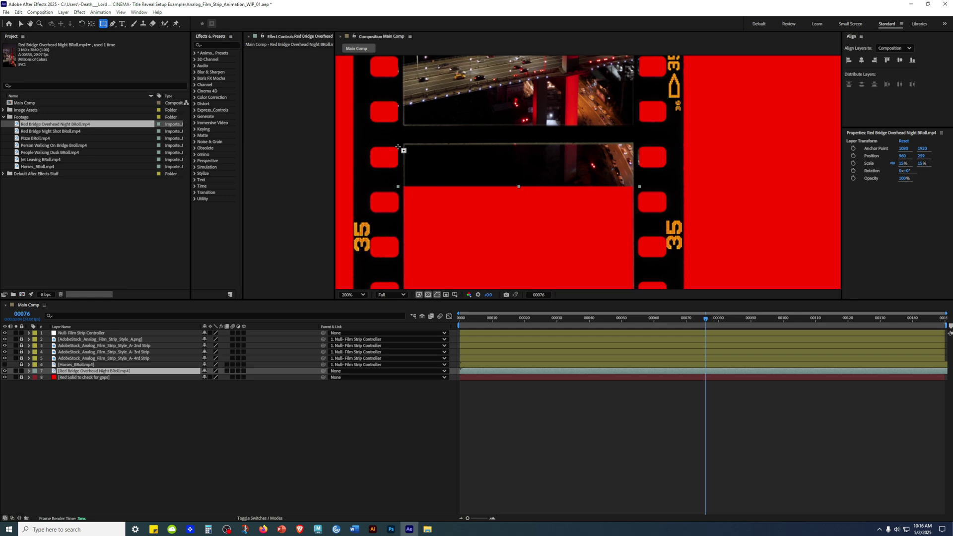
mouse_move(400, 137)
mouse_down()
mouse_move(565, 196)
mouse_move(638, 197)
mouse_move(637, 207)
mouse_up()
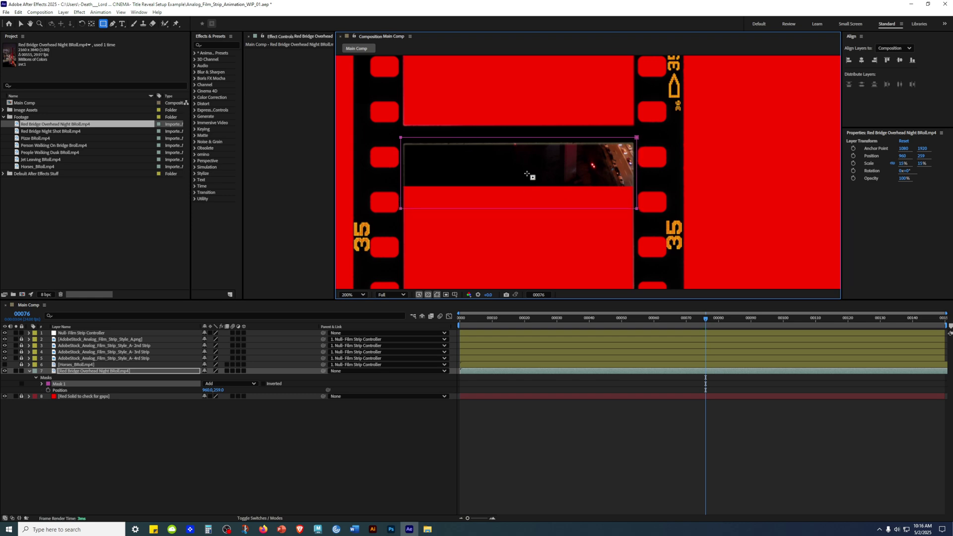
click(263, 384)
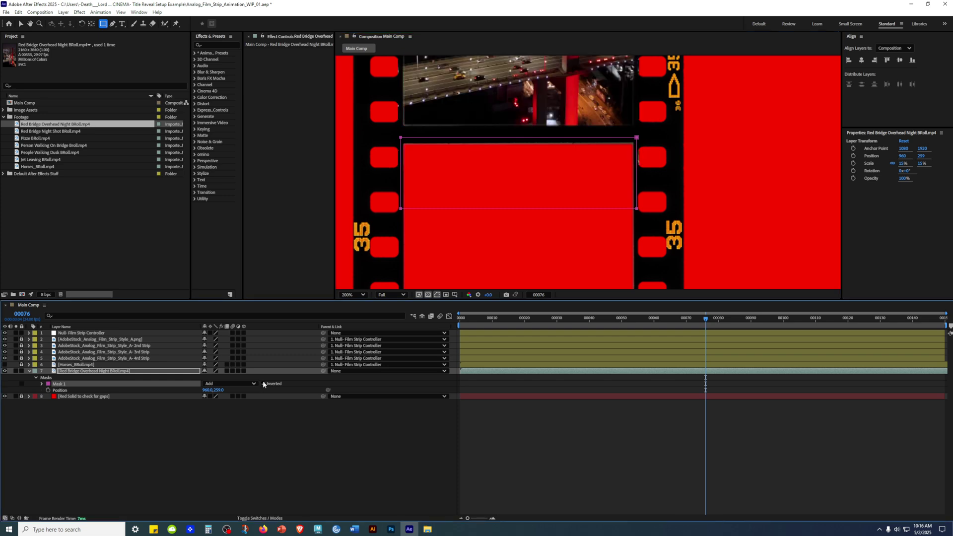
click(276, 419)
scroll(648, 145, down, 1)
key(v)
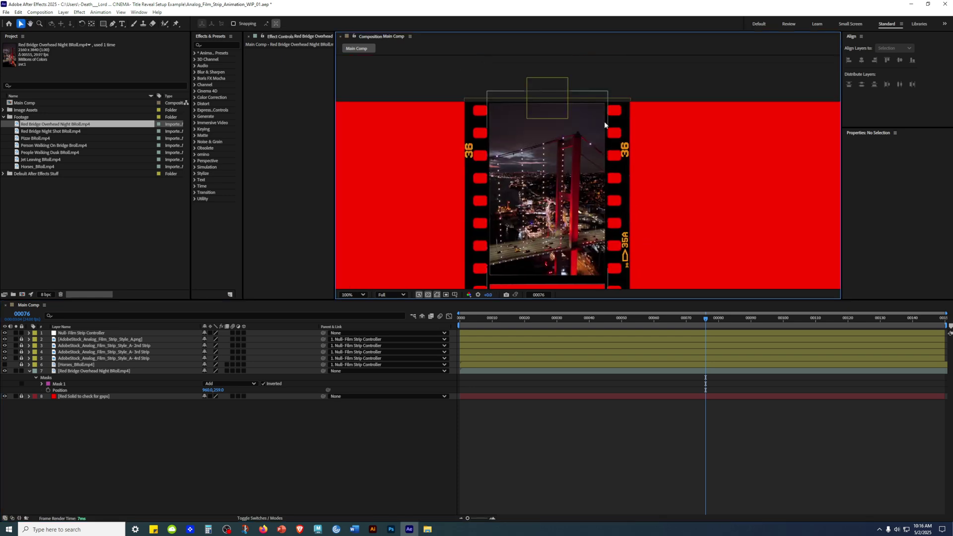
Solo the red bridge layer to check its overhang above the film strip, and restore the other layers
scroll(604, 124, up, 2)
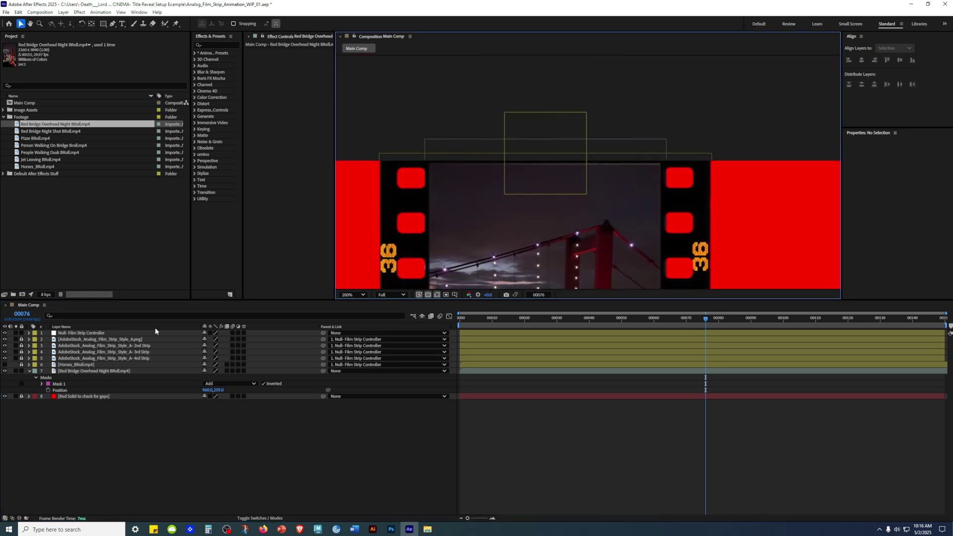
click(15, 370)
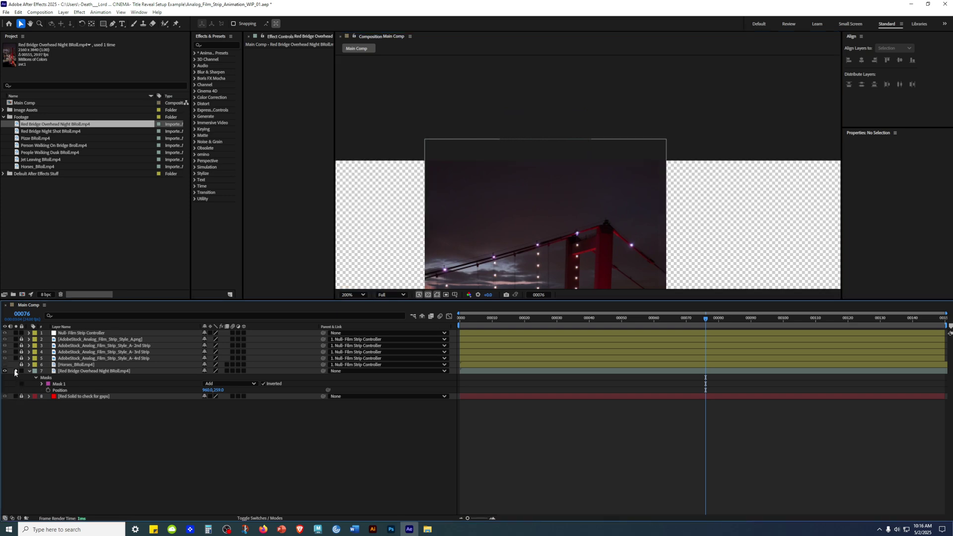
click(16, 371)
click(15, 371)
click(15, 371)
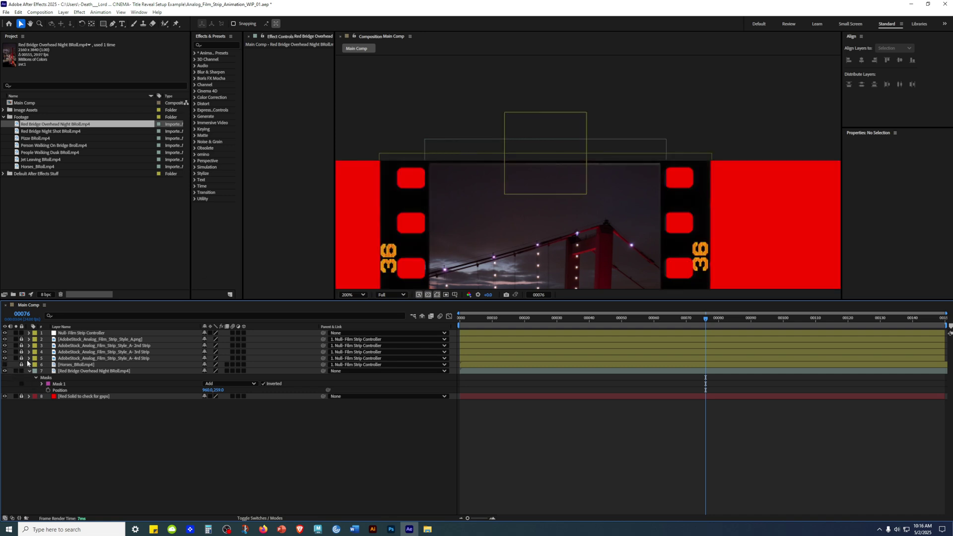
Add a second rectangular mask to the red bridge layer, covering its overhang above the film strip's upper edge
click(103, 24)
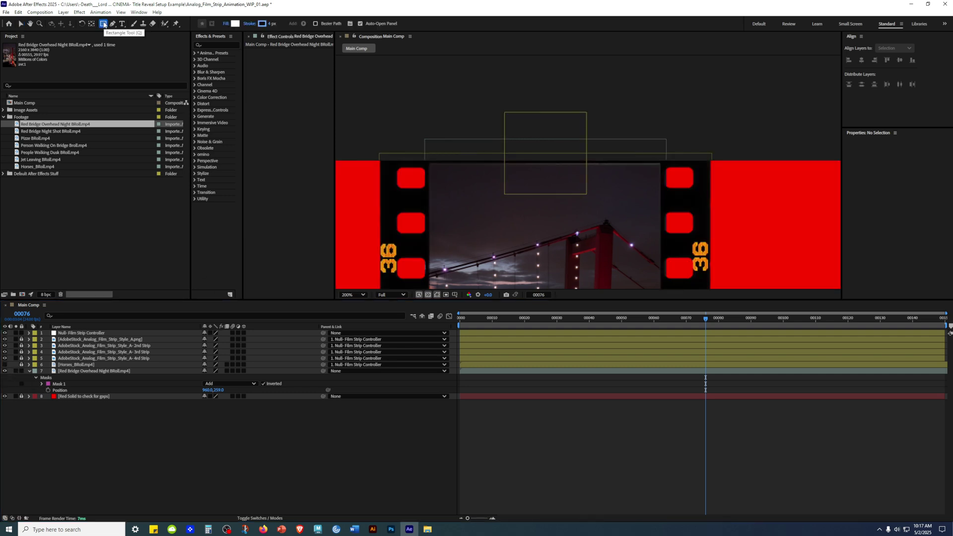
click(82, 372)
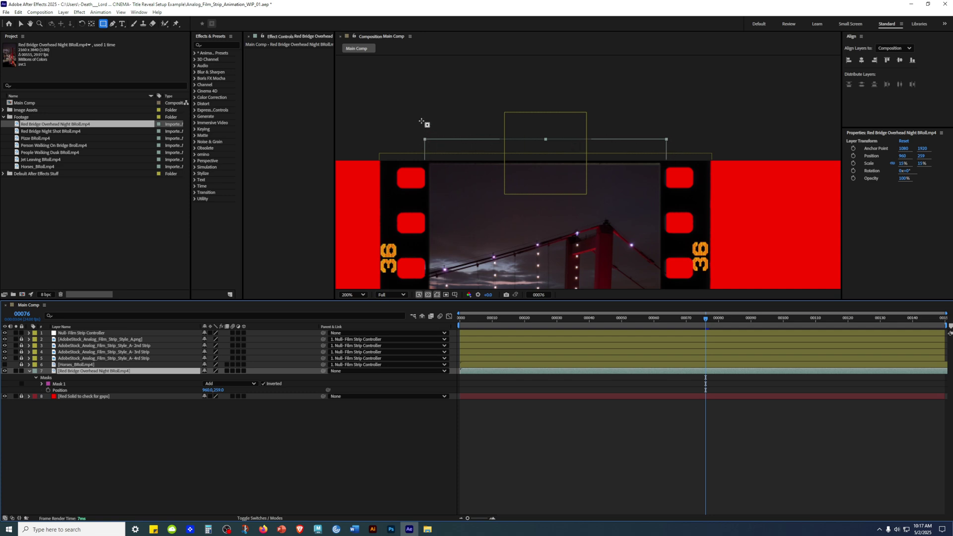
drag(419, 123, 668, 162)
key(v)
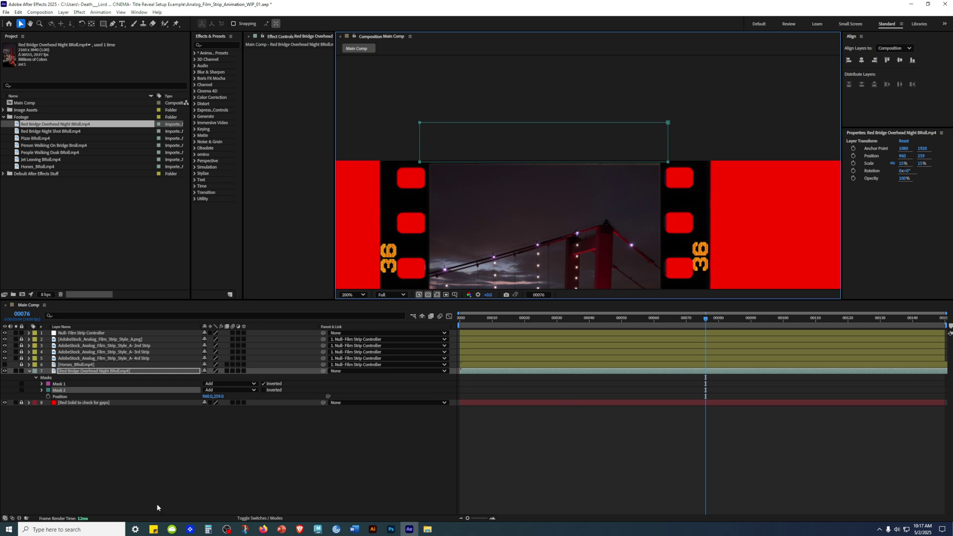
click(174, 501)
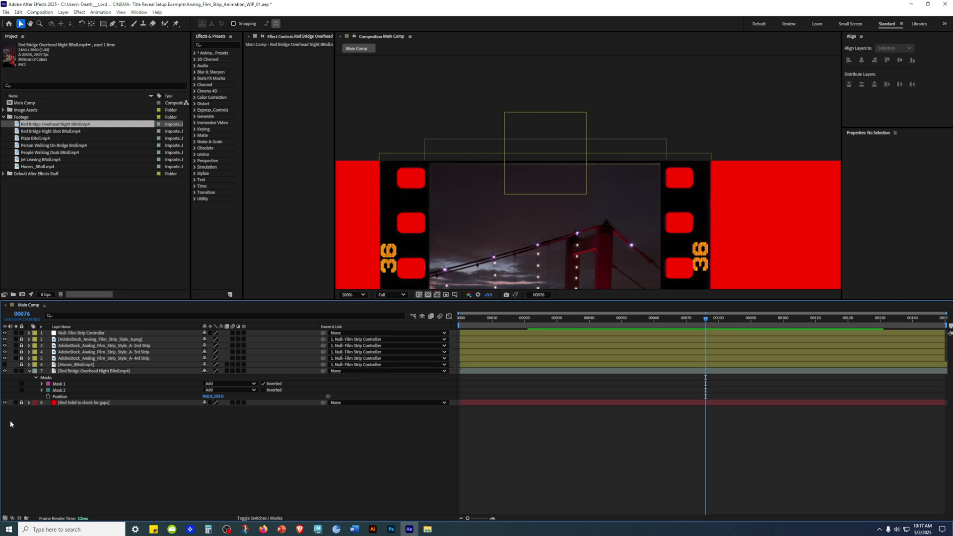
Examine the masked red bridge footage for gaps and overlaps around its film frame
scroll(615, 227, down, 1)
drag(609, 210, 619, 137)
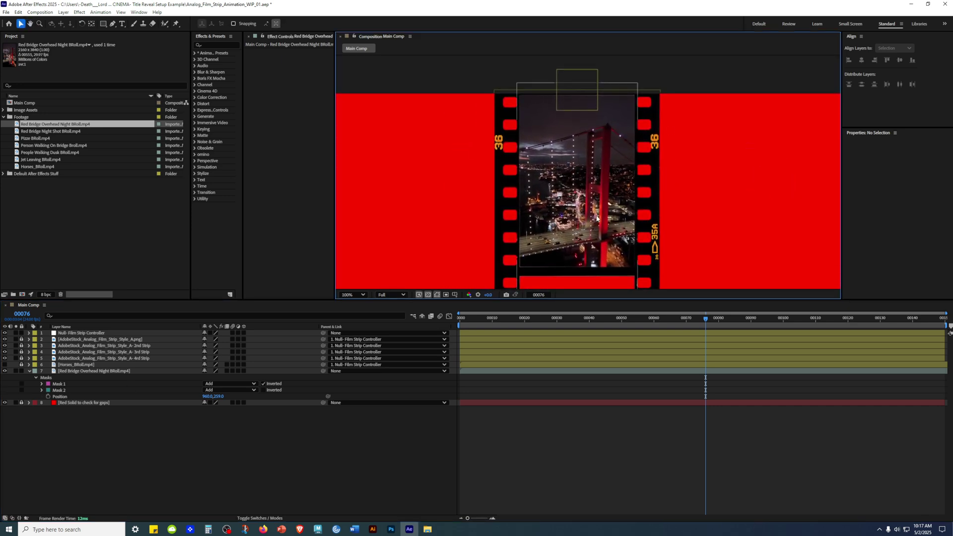
scroll(527, 87, down, 1)
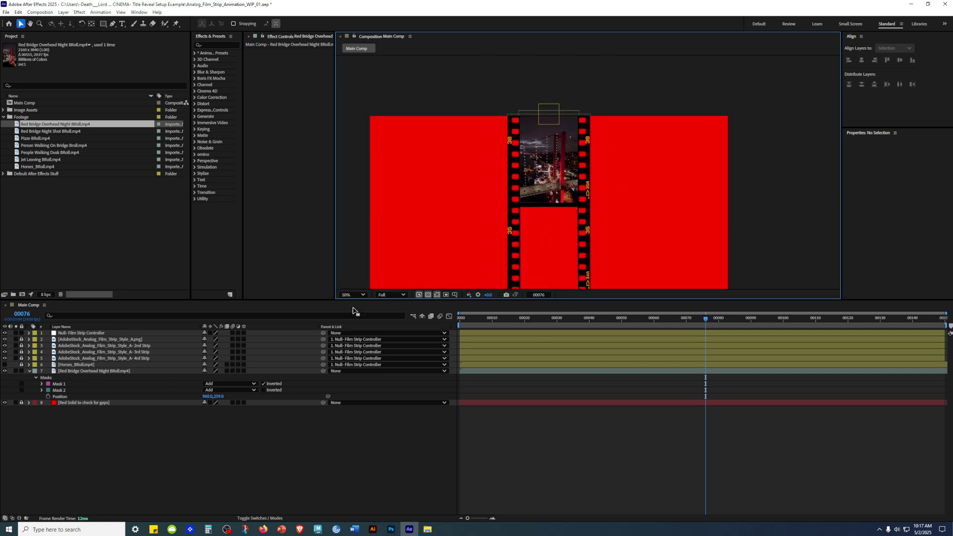
scroll(571, 159, up, 1)
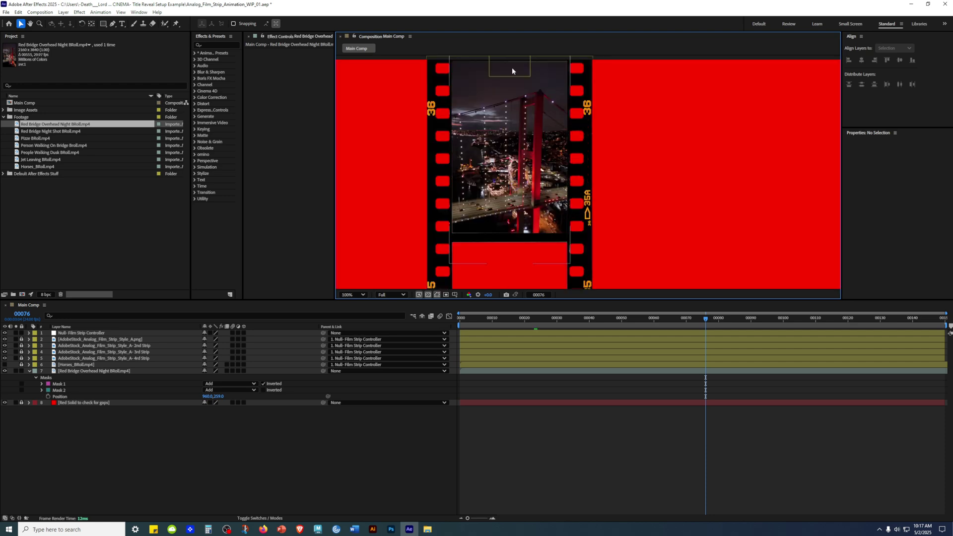
drag(574, 137, 575, 203)
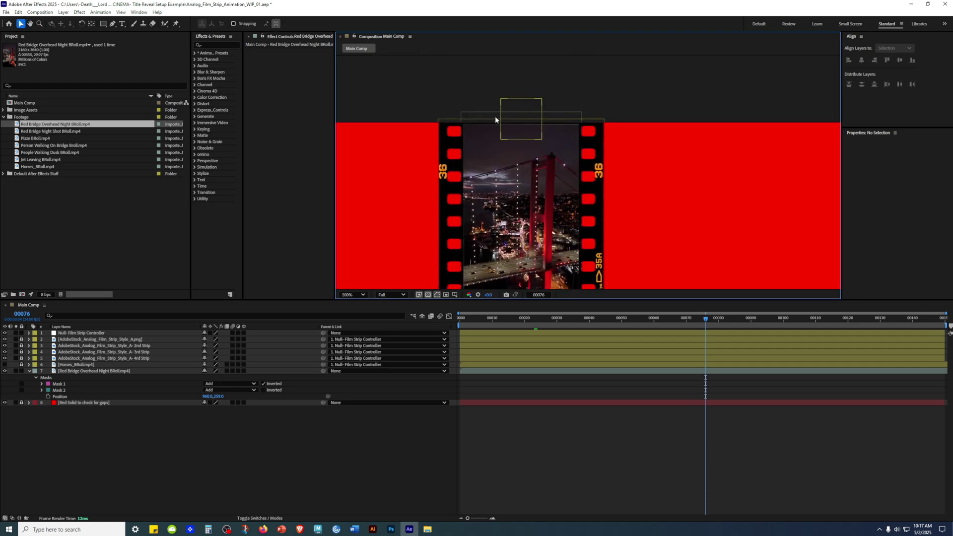
drag(665, 209, 660, 162)
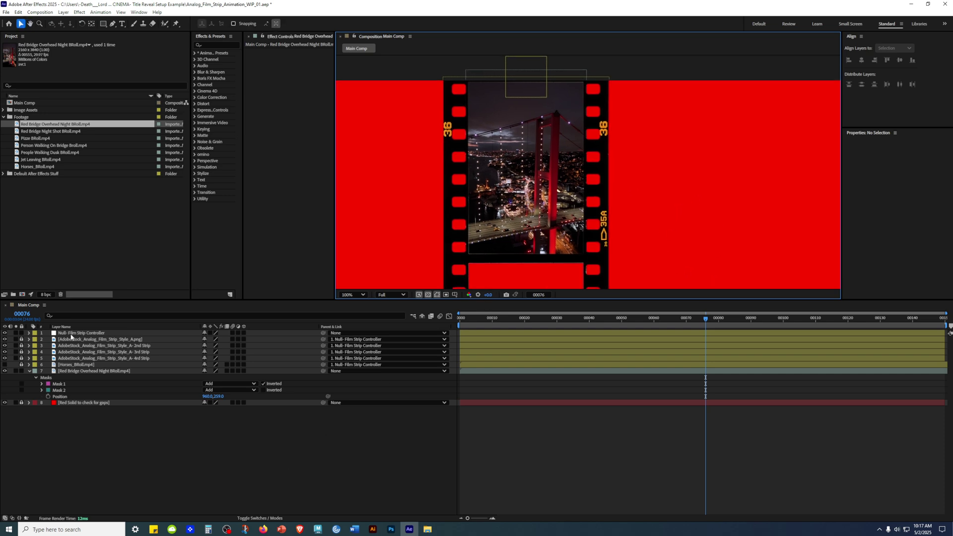
drag(580, 190, 594, 206)
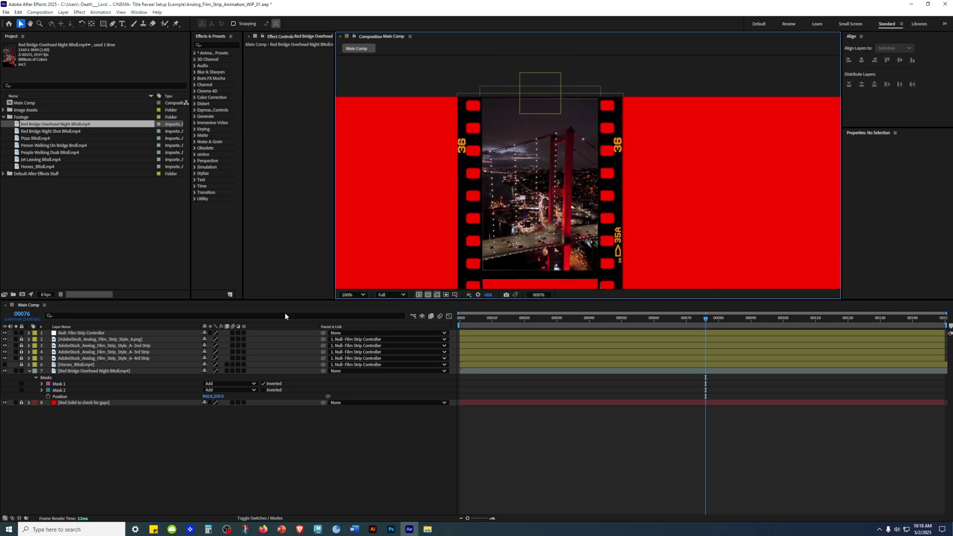
Parent the Red Bridge Overhead Night BRoll.mp4 layer to Null- Film Strip Controller and expand its mask and transform properties
click(29, 371)
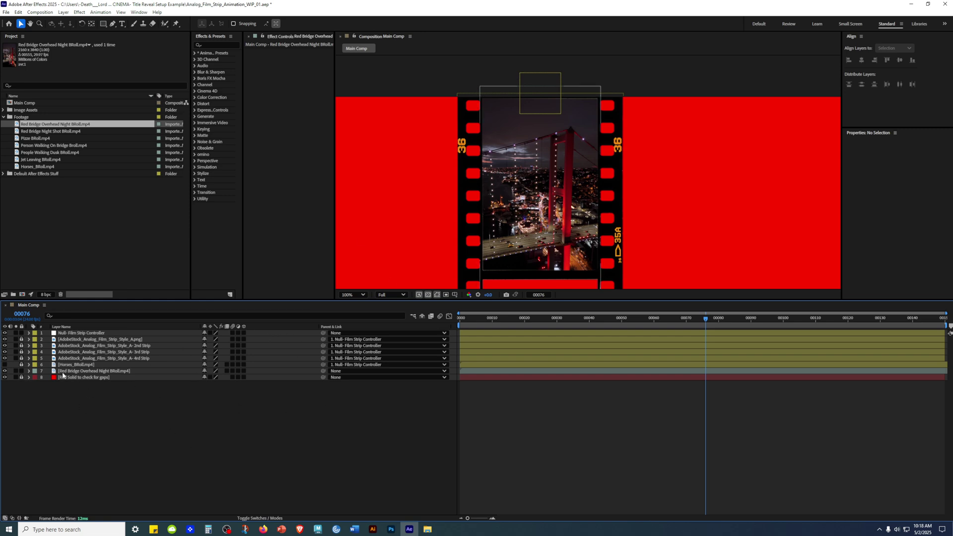
click(98, 372)
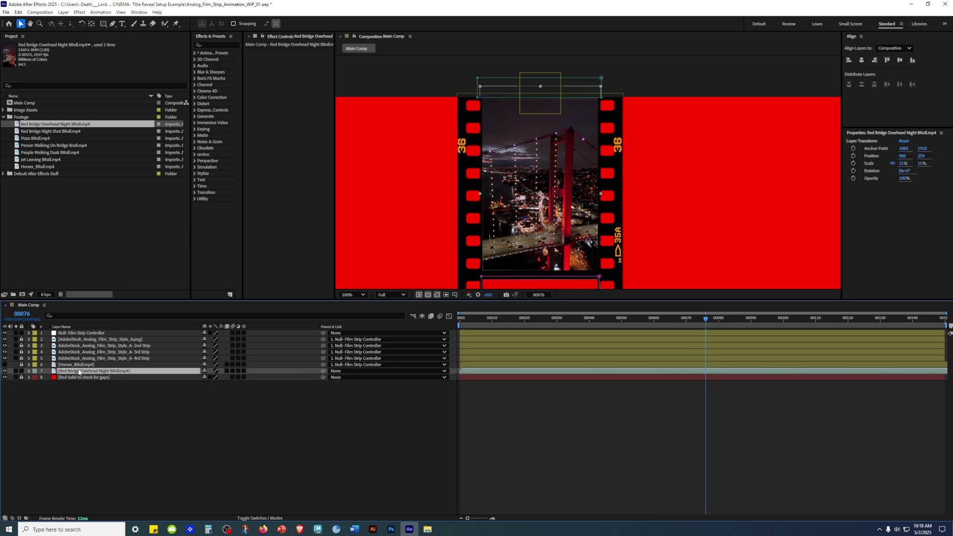
drag(323, 370, 93, 337)
click(353, 476)
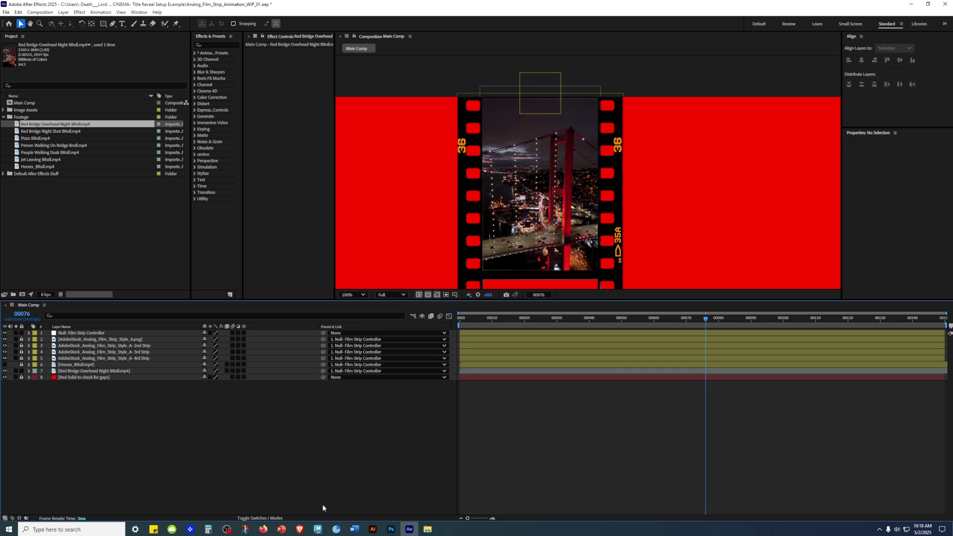
click(29, 371)
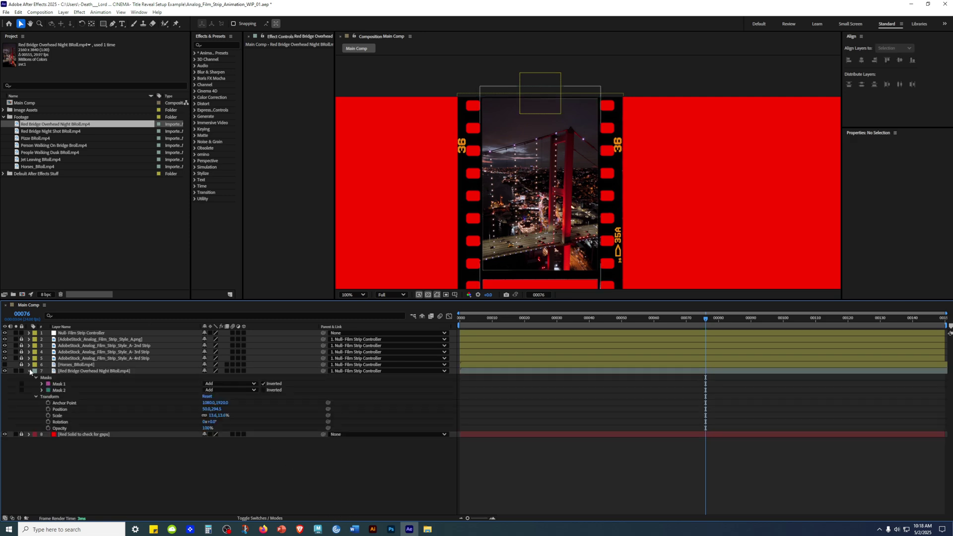
Move the Null- Film Strip Controller down to about Y 176 so the film strip's upper edge sits inside the composition
click(35, 397)
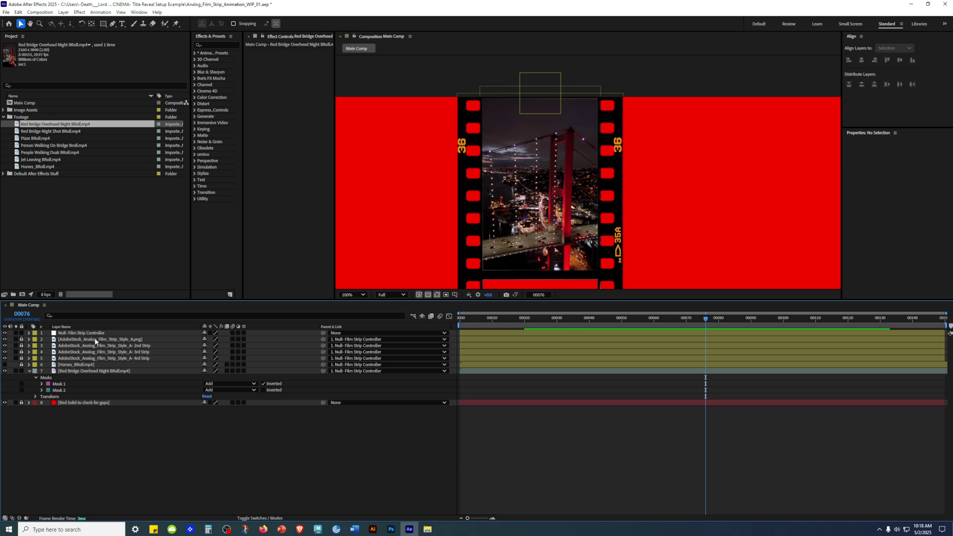
click(81, 333)
click(539, 94)
drag(540, 94, 540, 162)
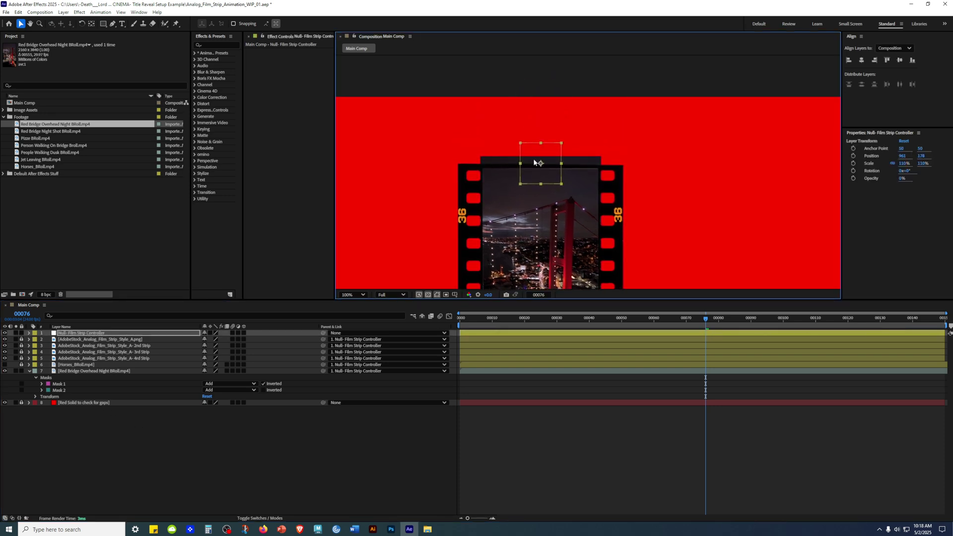
Set the mode of Mask 2 on the Red Bridge Overhead Night BRoll.mp4 layer to Subtract
click(251, 446)
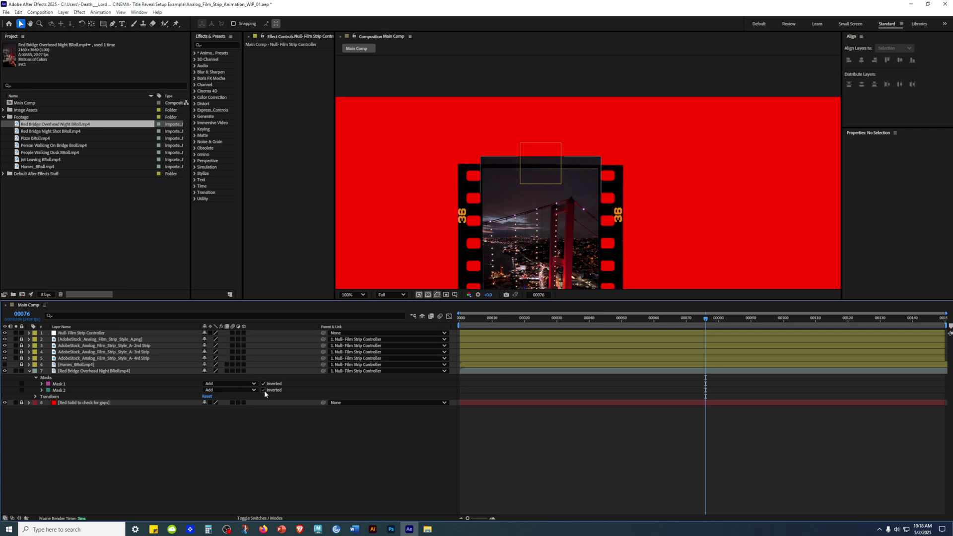
click(231, 390)
click(234, 416)
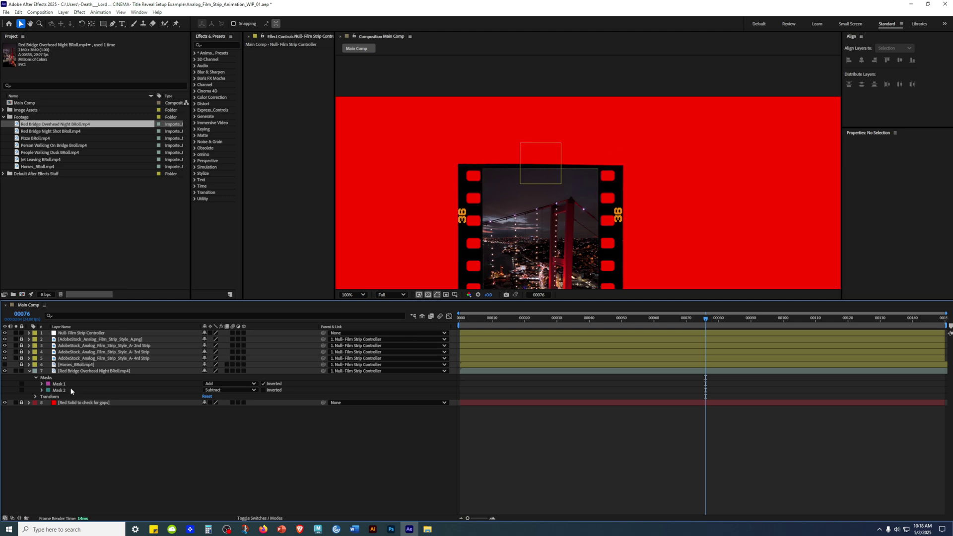
Centre the Null- Film Strip Controller horizontally in the composition and raise it to about Y -6
click(79, 334)
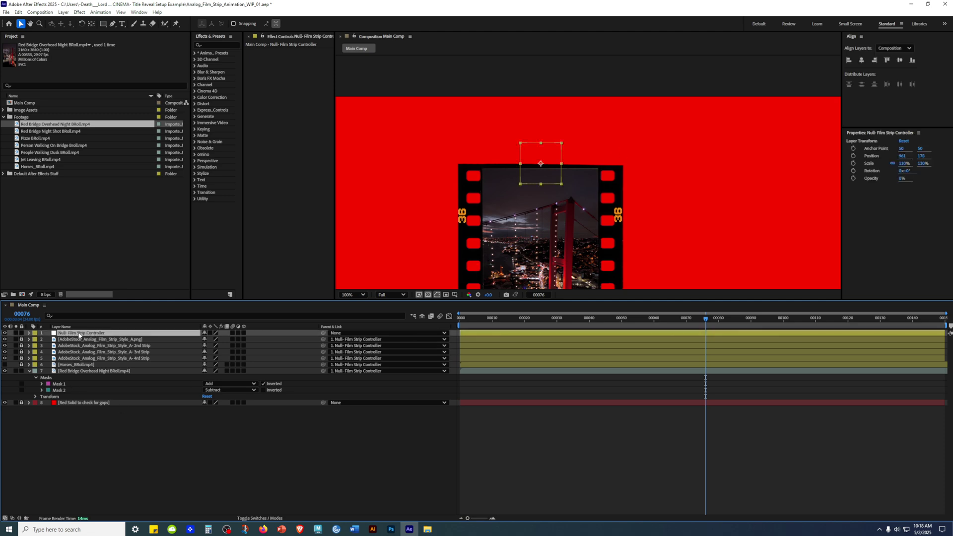
click(887, 61)
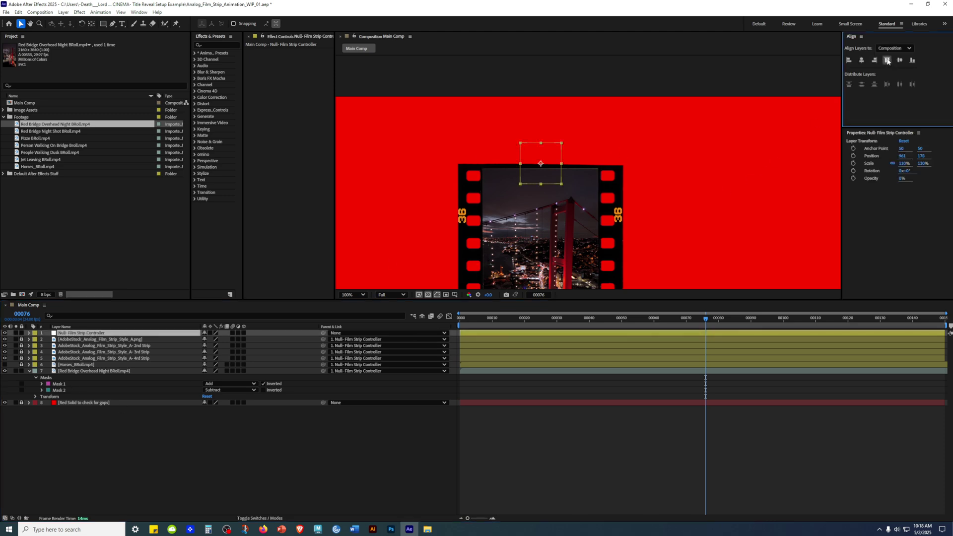
click(861, 61)
drag(541, 117, 542, 95)
click(314, 446)
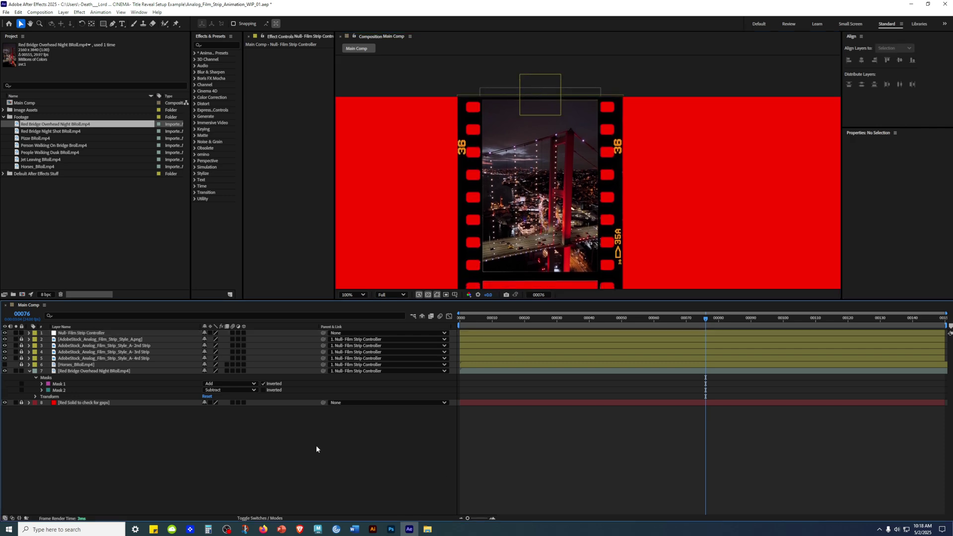
Turn on the visibility of the Horses_BRoll.mp4 layer in the second film frame
key(comma)
key(h)
drag(645, 163, 670, 62)
key(v)
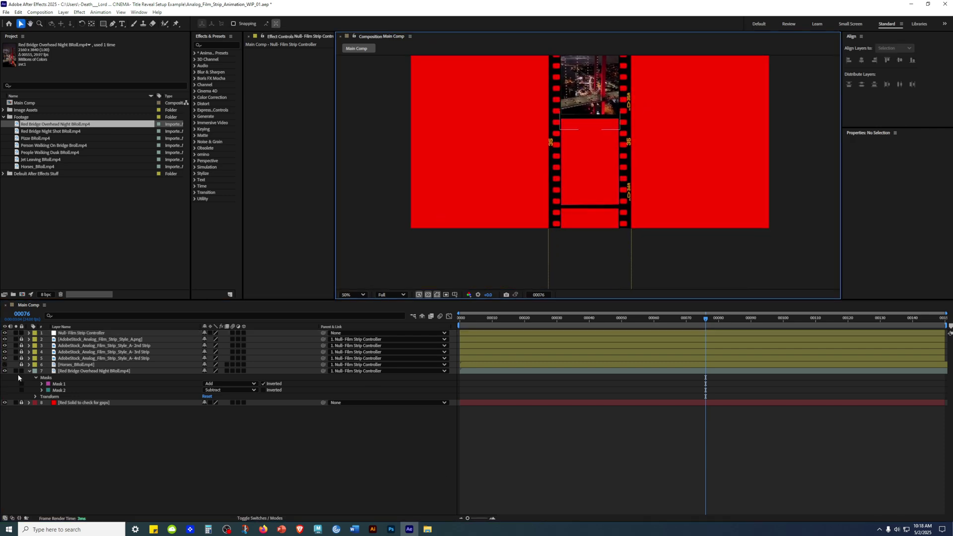
click(4, 365)
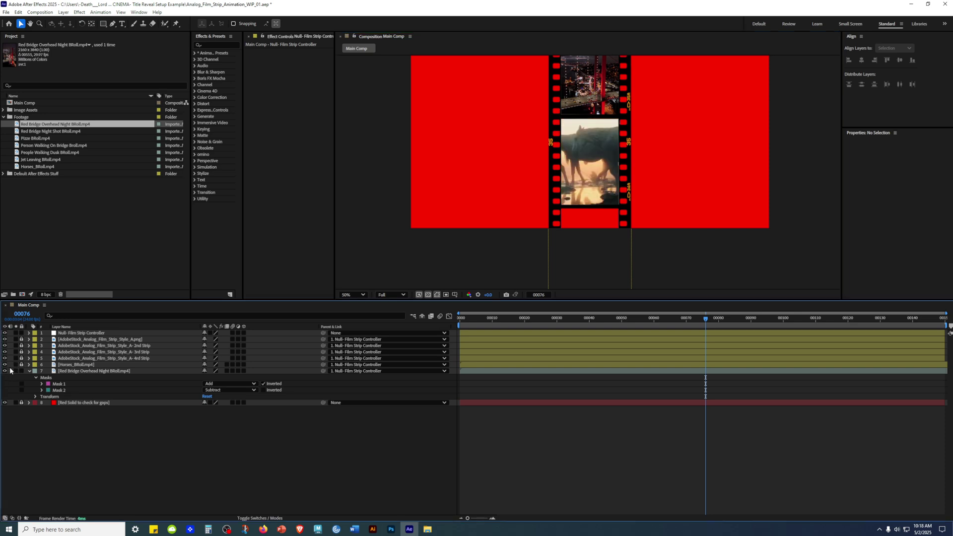
Give the Red Bridge Overhead Night BRoll.mp4 layer a yellow label and collapse its properties
click(88, 371)
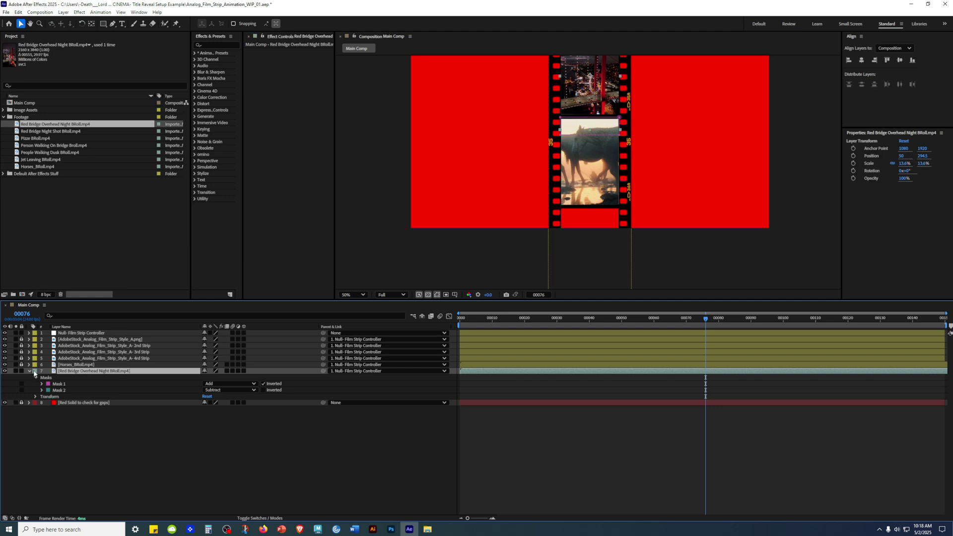
click(34, 371)
click(38, 253)
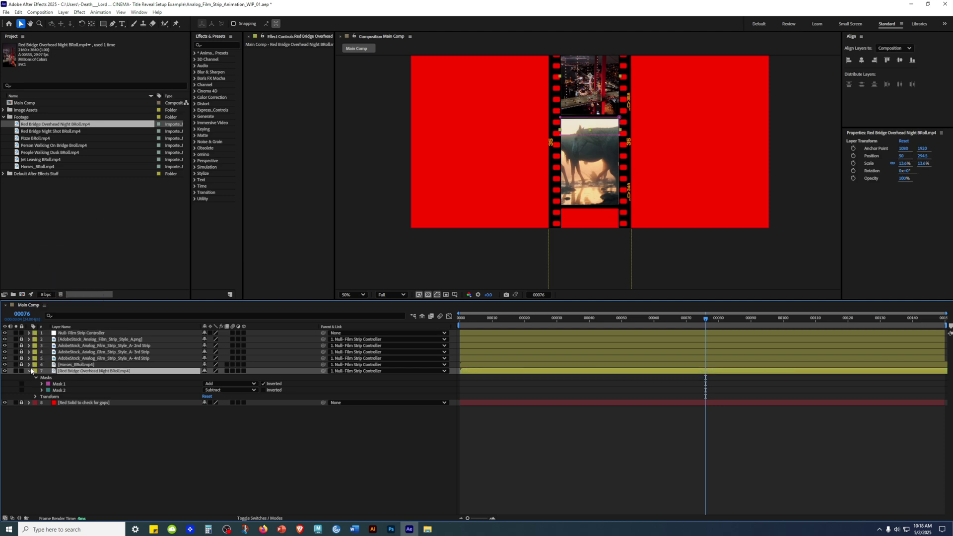
key(F2)
click(28, 370)
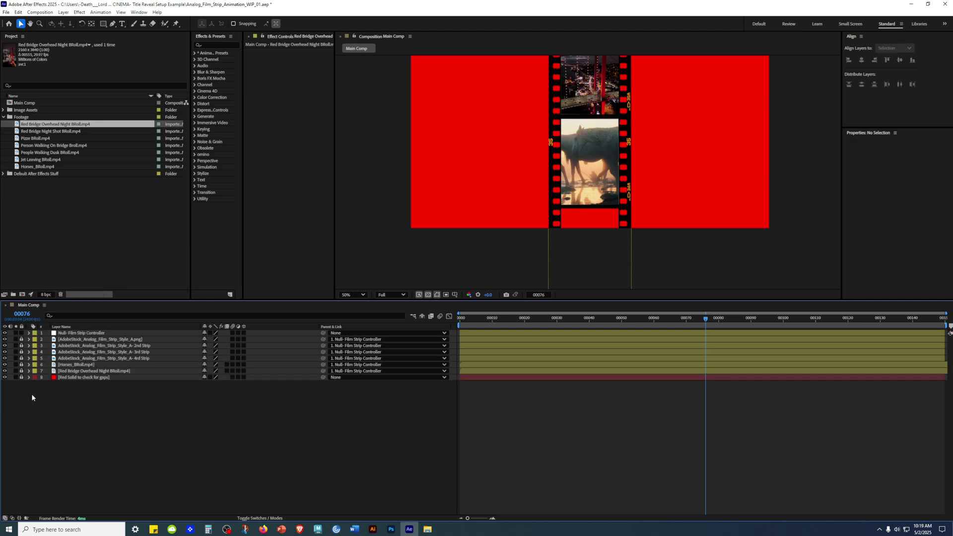
Preview the composition from its first frame and examine how both clips fit their film frames
drag(688, 200, 673, 214)
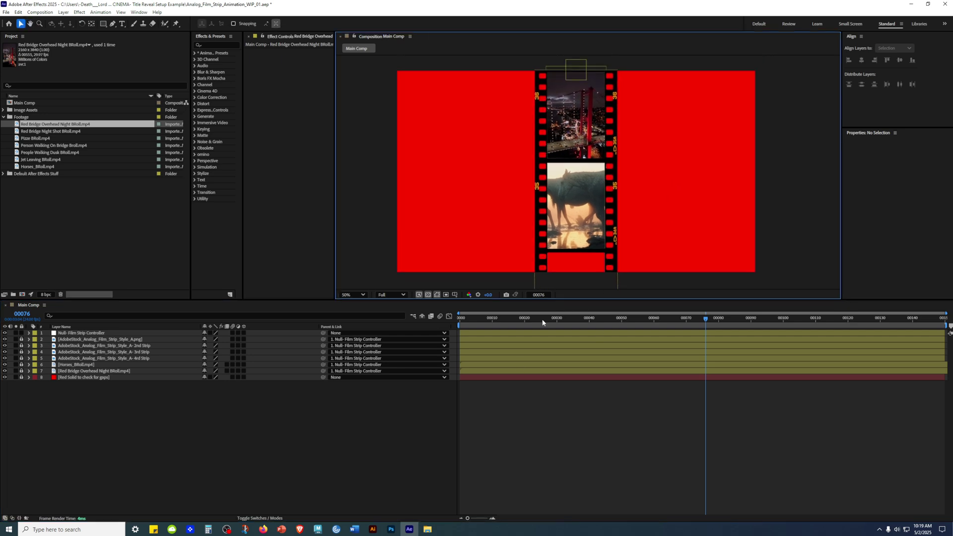
click(412, 325)
key(Home)
key(space)
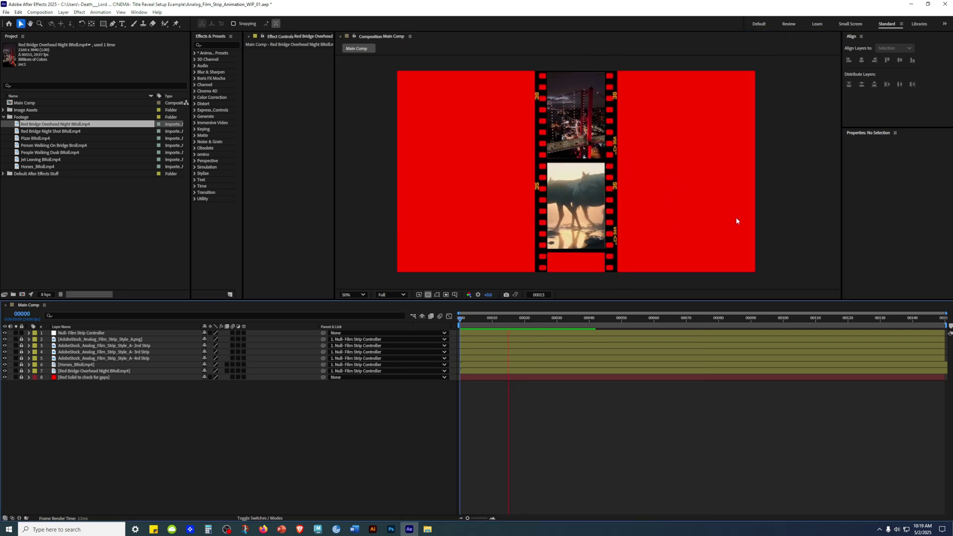
scroll(590, 140, up, 2)
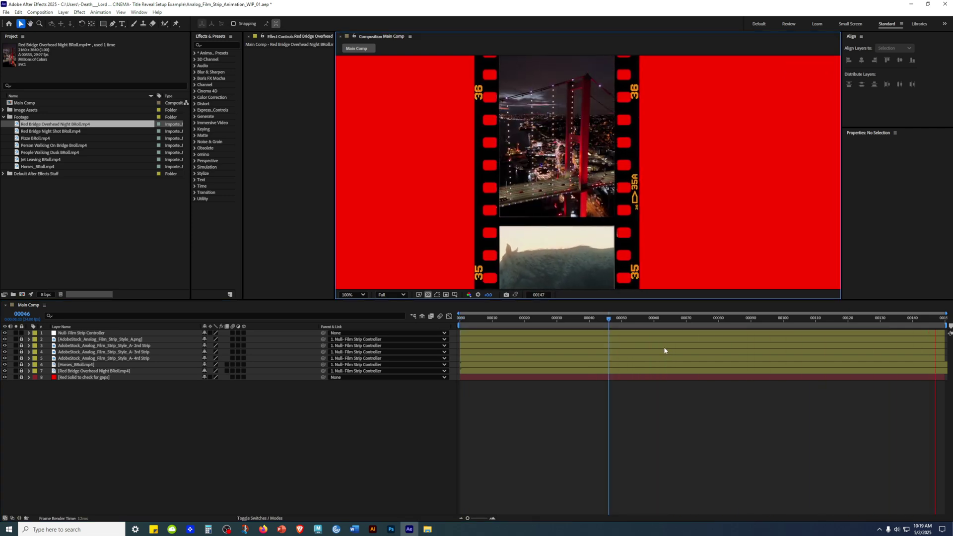
scroll(689, 247, down, 2)
drag(676, 213, 666, 234)
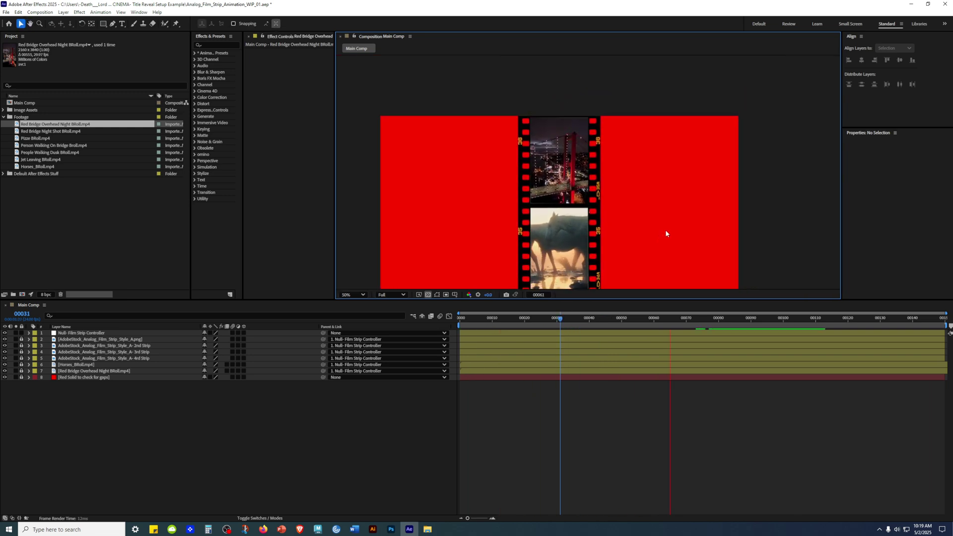
key(space)
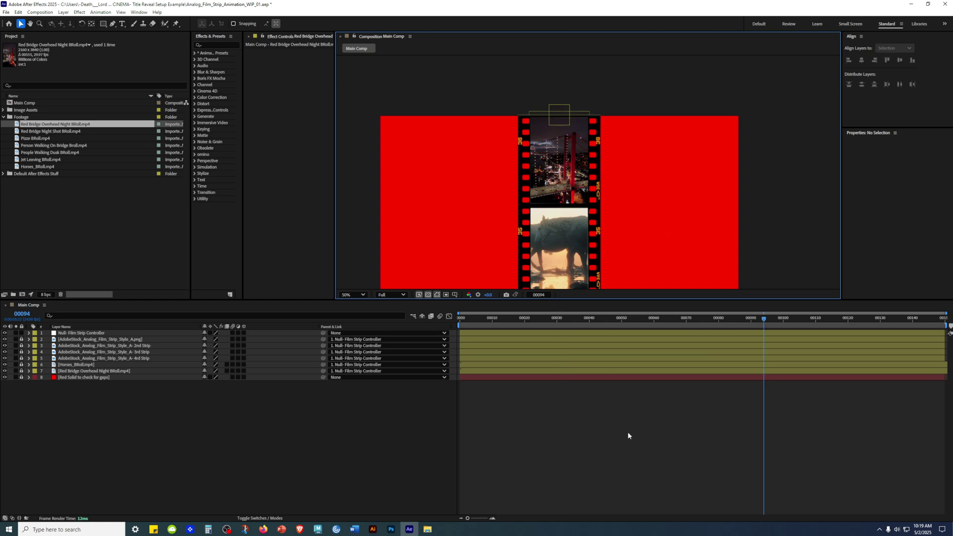
drag(623, 178, 635, 113)
key(v)
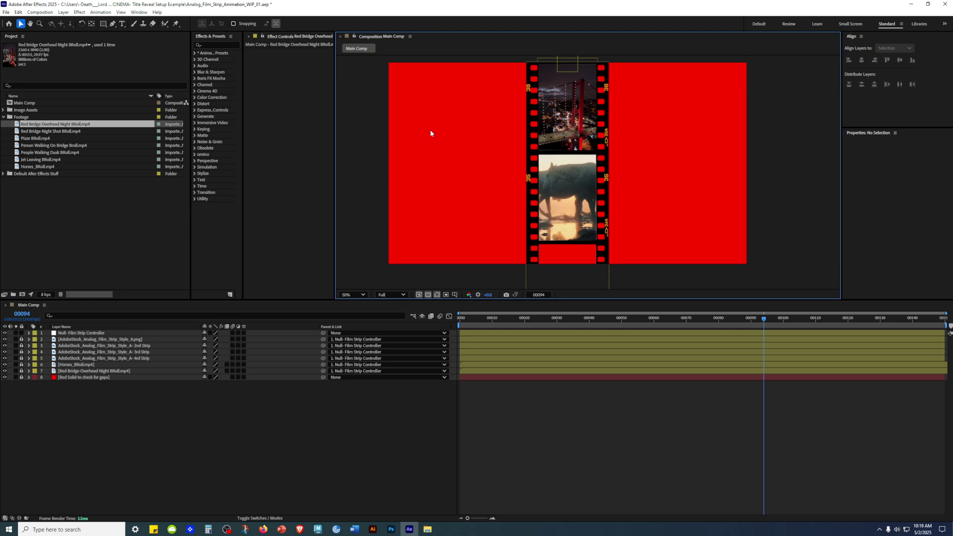
drag(435, 125, 425, 164)
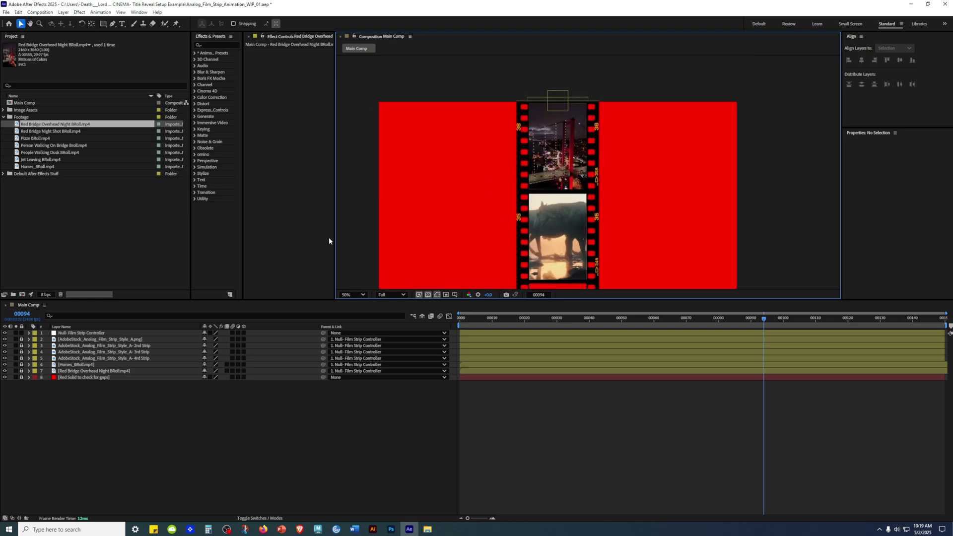
Show the Null- Film Strip Controller's Position and set its Y value to about -962 to bring the next empty frames into view
click(100, 333)
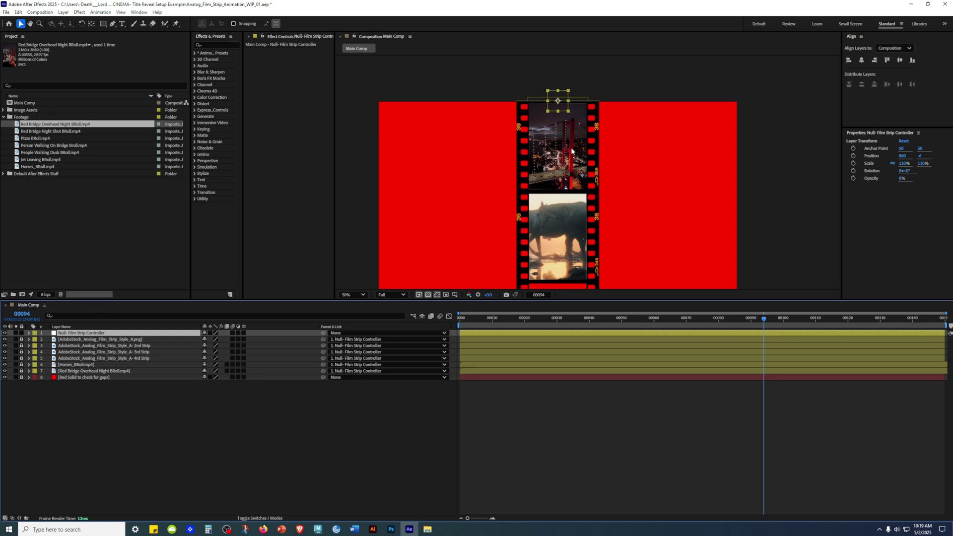
scroll(610, 185, down, 2)
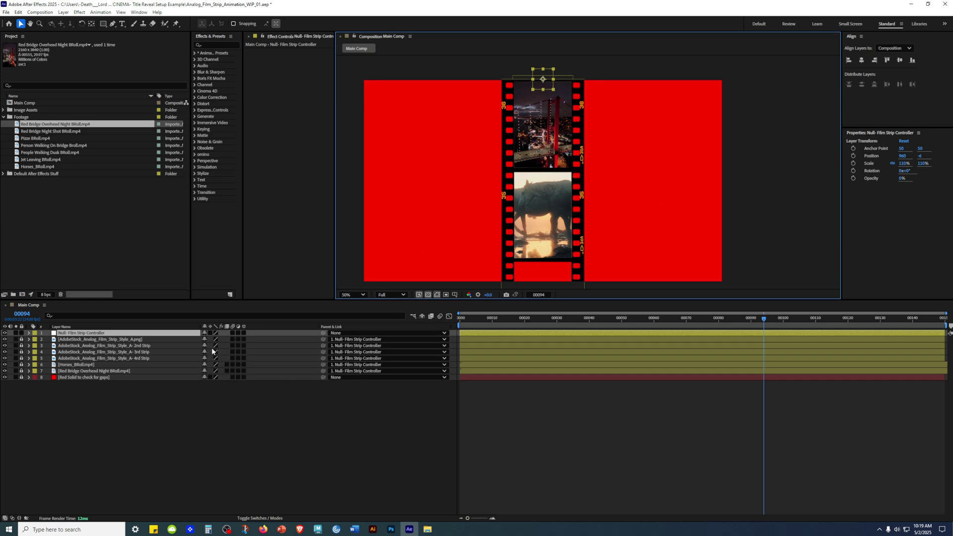
key(p)
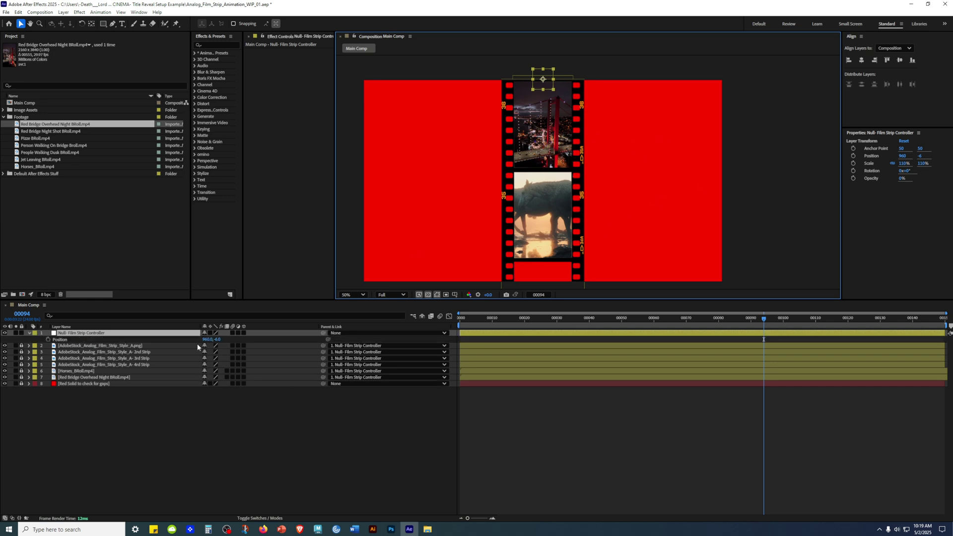
drag(218, 339, 1, 315)
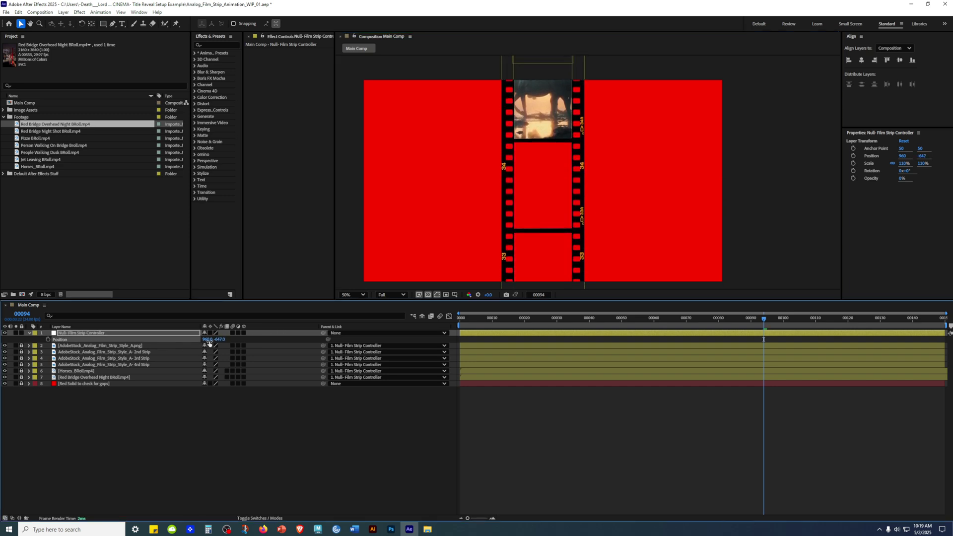
drag(220, 339, 114, 341)
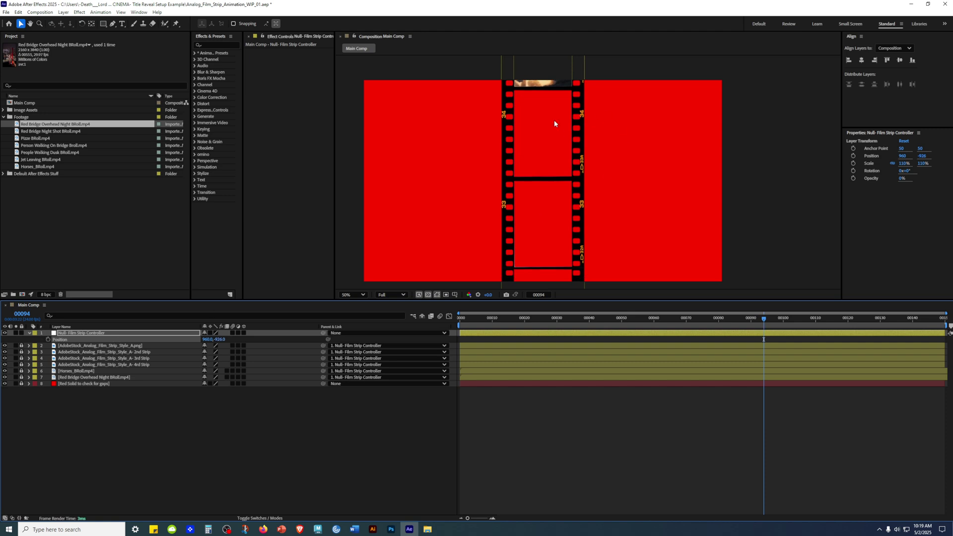
drag(222, 342, 110, 341)
drag(229, 342, 129, 341)
drag(217, 342, 372, 341)
drag(921, 310, 634, 314)
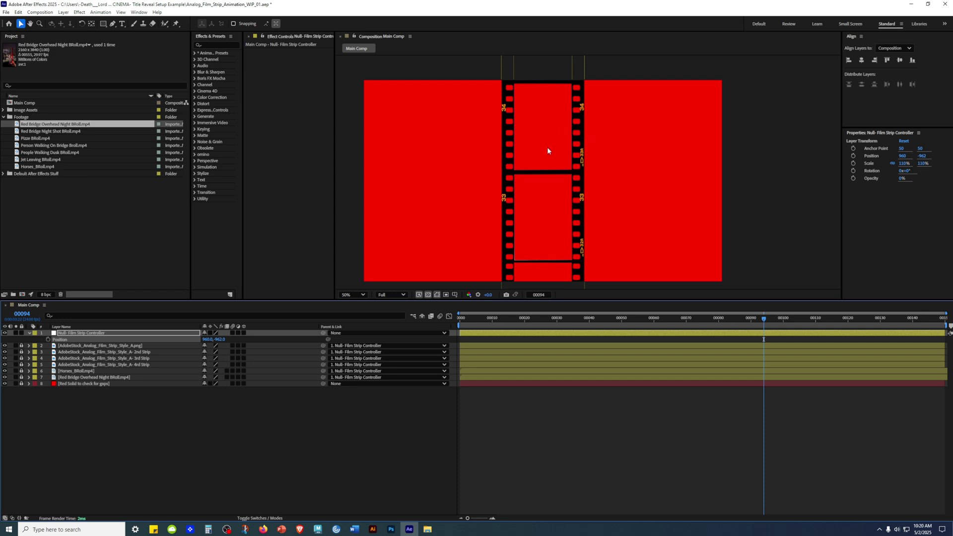
Add Pizza BRoll.mp4 to Main Comp directly above the red solid and scale it to about 28.8%
click(33, 139)
drag(33, 139, 75, 391)
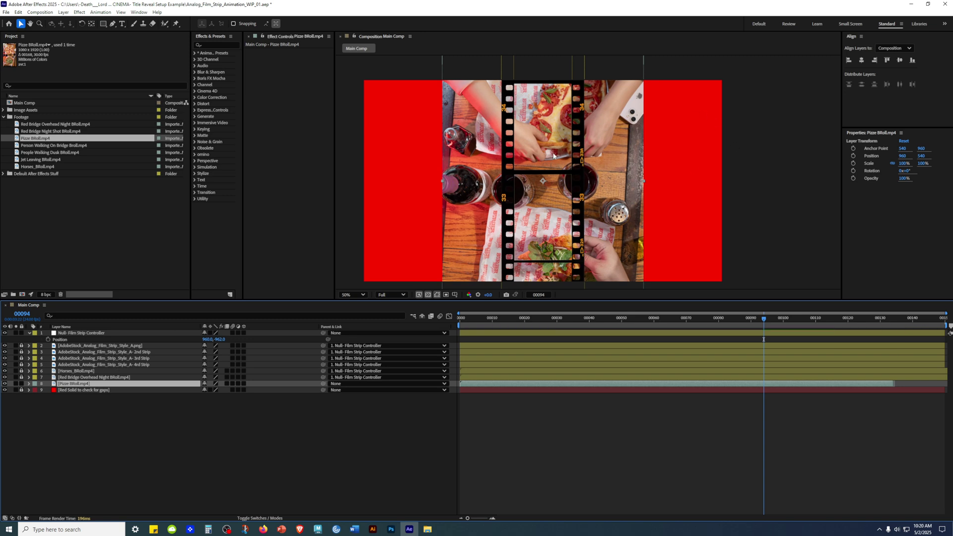
key(s)
mouse_move(218, 390)
mouse_down()
mouse_move(193, 400)
mouse_move(221, 393)
mouse_up()
Move the pizza clip up over the upper empty film frame, to a position of about 960, 284
key(period)
drag(540, 155, 570, 173)
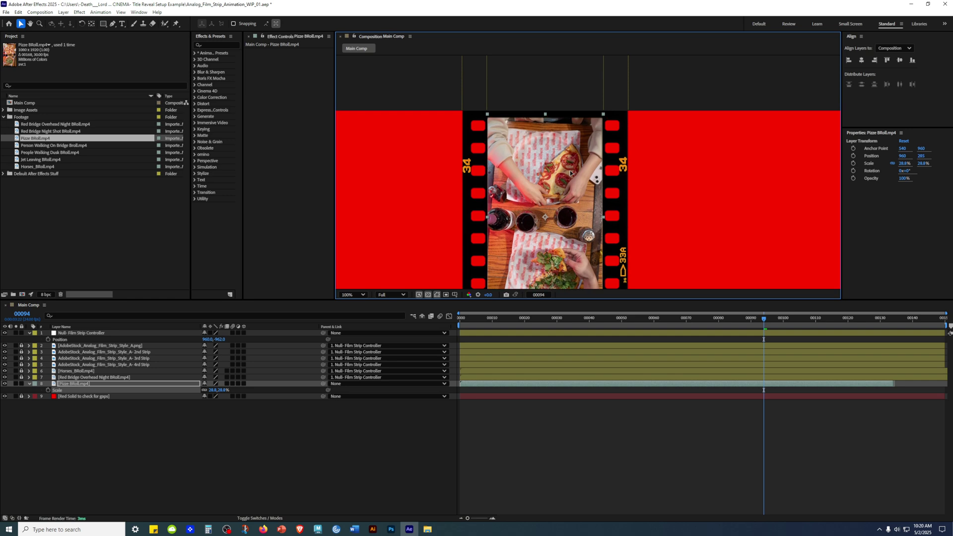
drag(570, 172, 571, 173)
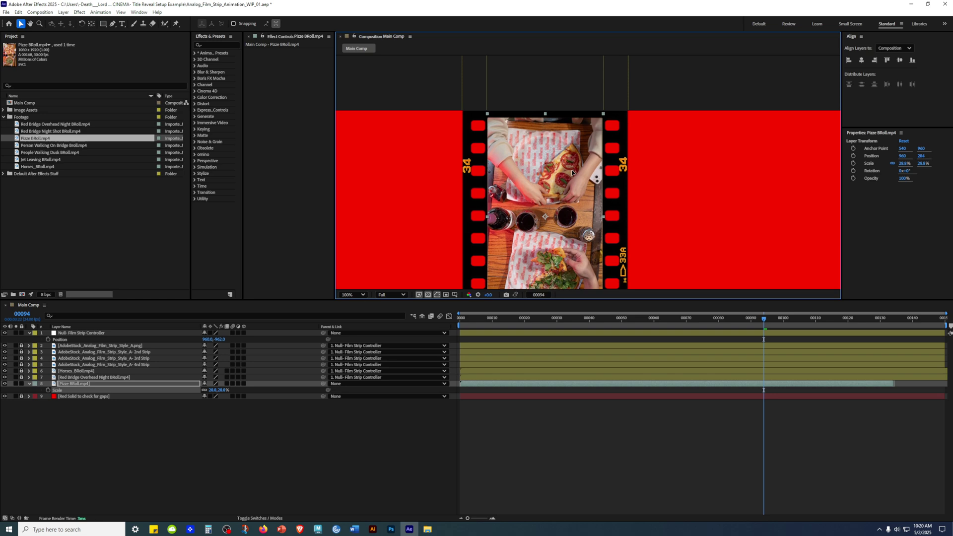
Set the pizza clip's scale to 29% so it fills the film frame's width
key(h)
drag(646, 189, 641, 155)
key(v)
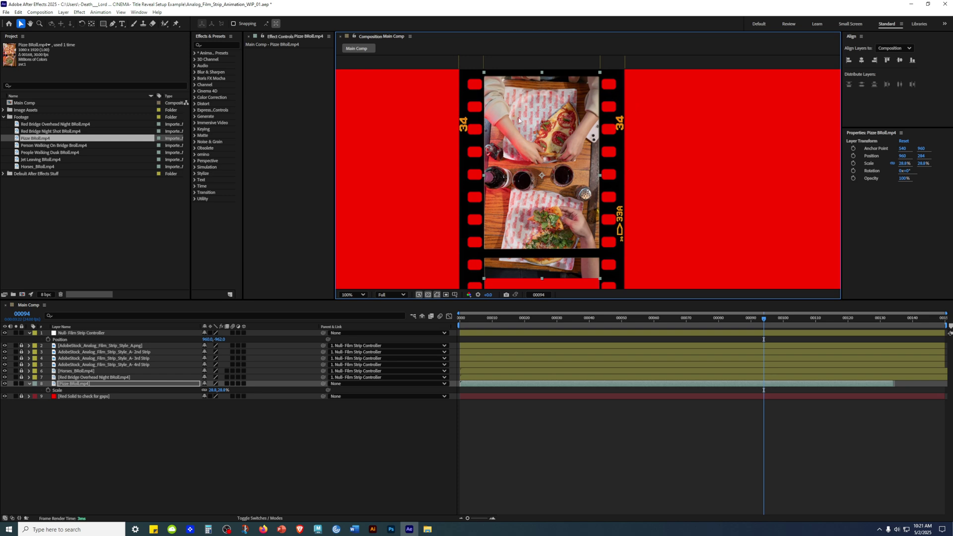
click(213, 390)
text(29)
key(Return)
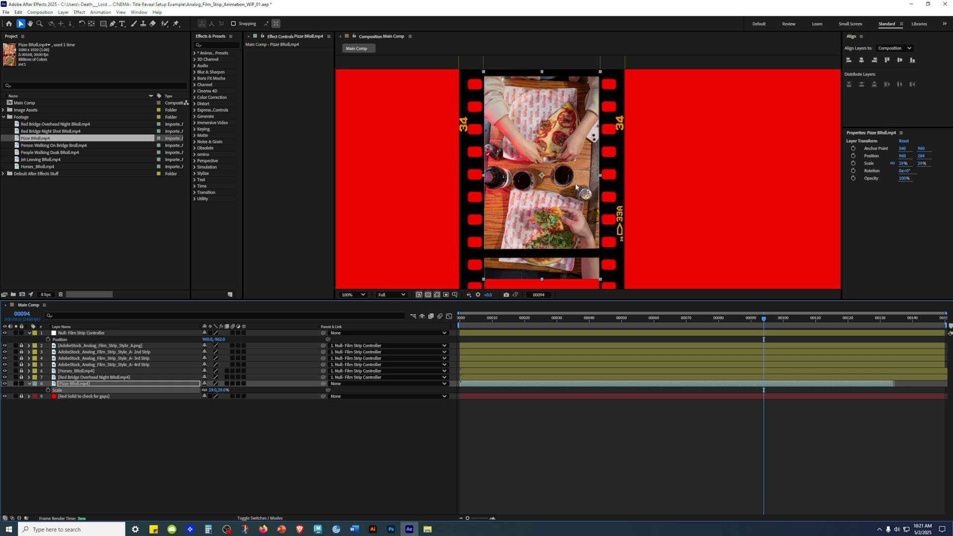
Show the pizza layer's Position and lower the clip to about Y 295.6 within its film frame
key(p)
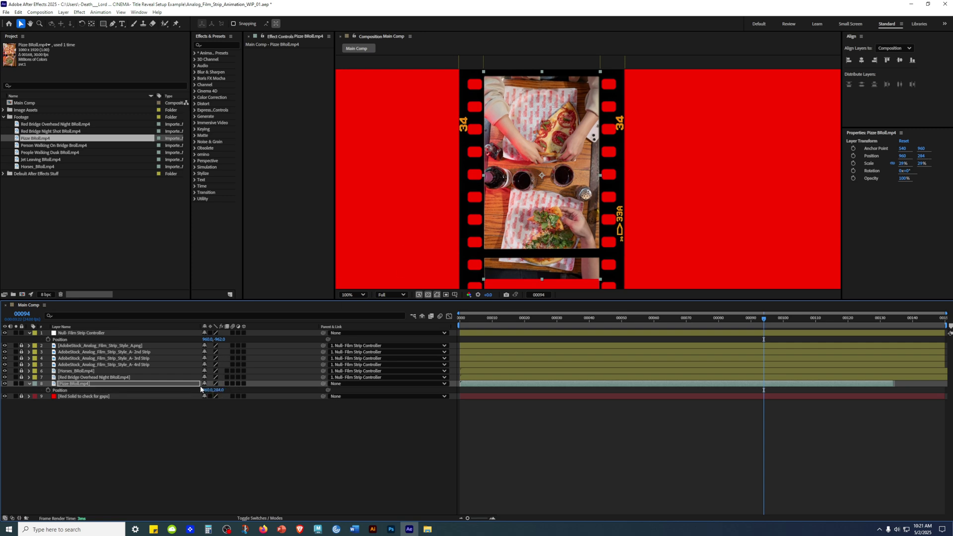
drag(216, 390, 299, 392)
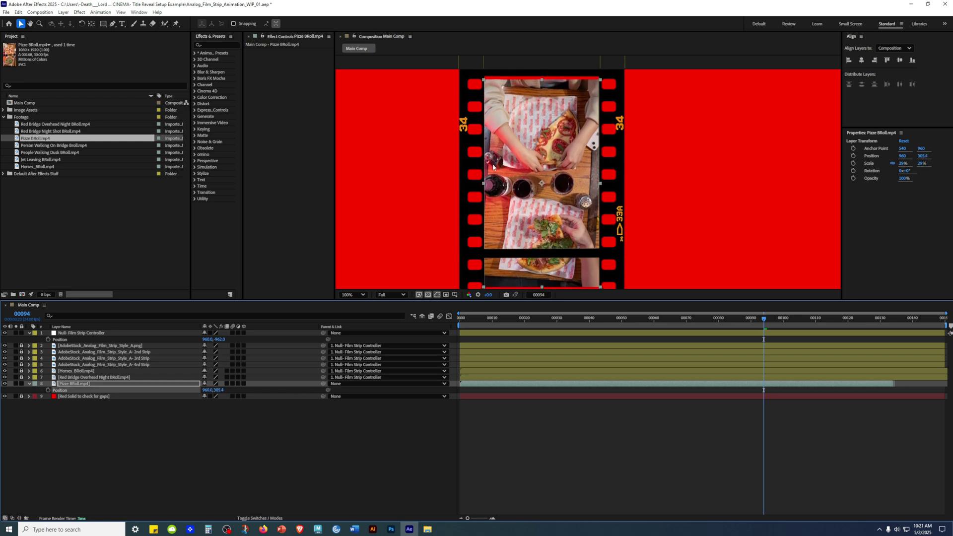
key(ctrl+z)
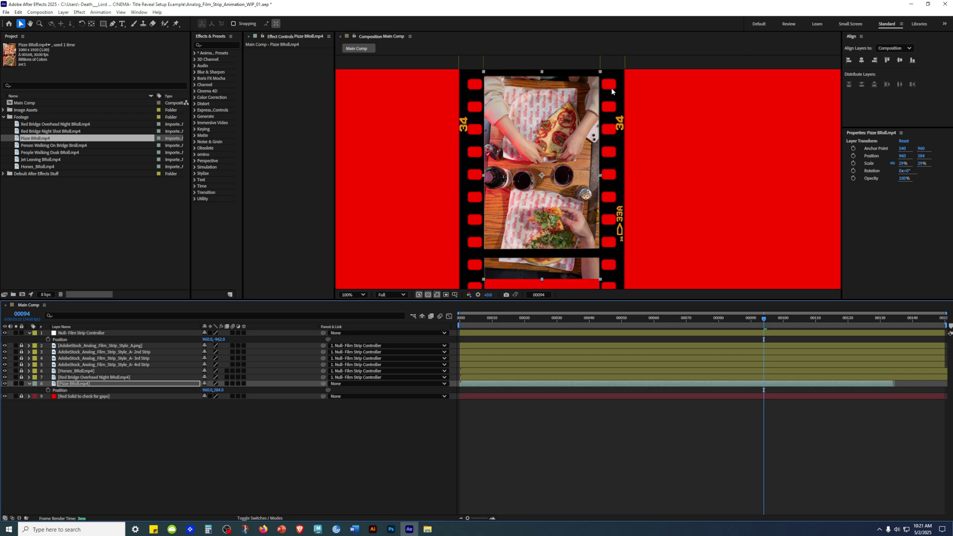
drag(218, 390, 260, 403)
click(318, 506)
Draw a rectangular mask over the pizza clip's overflow into the film frame below and set the mask to Inverted
drag(613, 210, 611, 118)
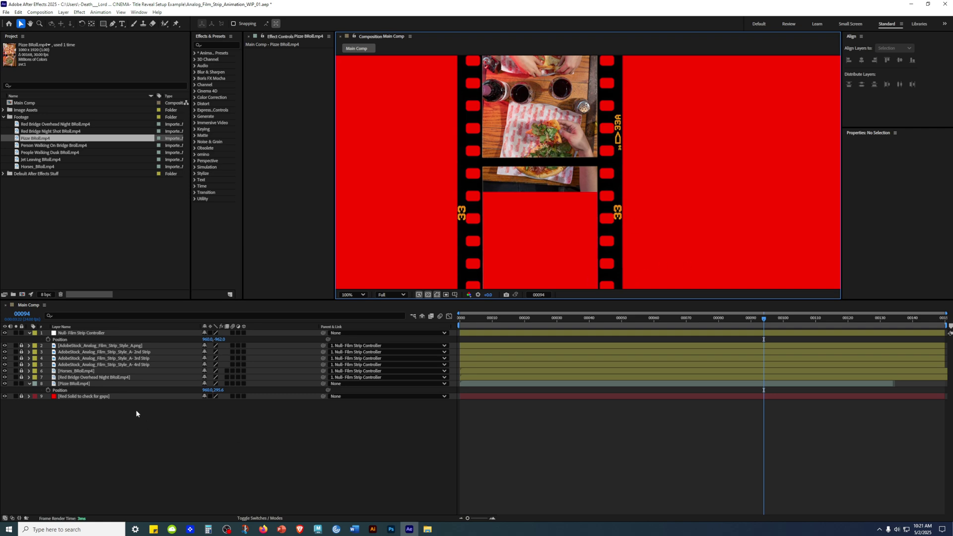
click(110, 385)
click(102, 23)
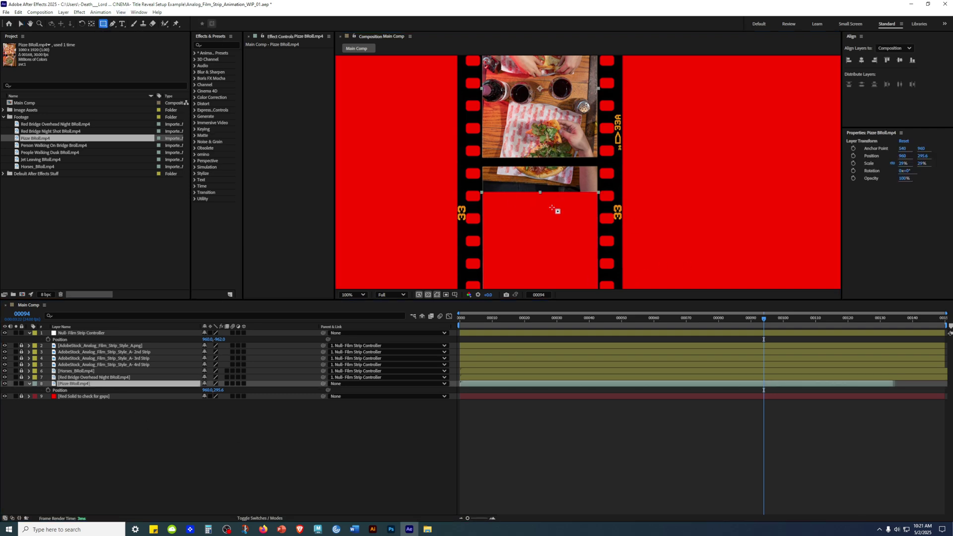
scroll(549, 206, up, 2)
mouse_move(377, 221)
mouse_down()
mouse_move(540, 158)
mouse_move(608, 154)
mouse_up()
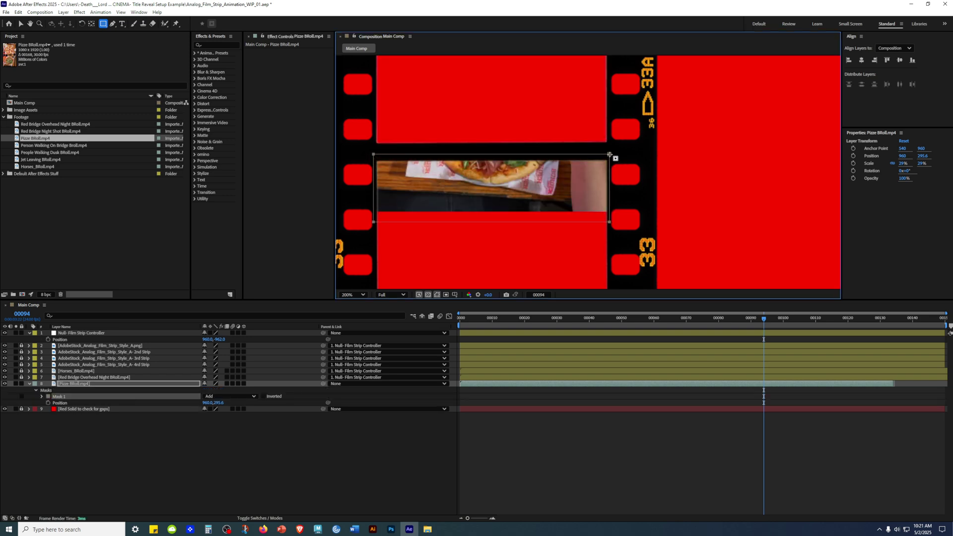
click(263, 396)
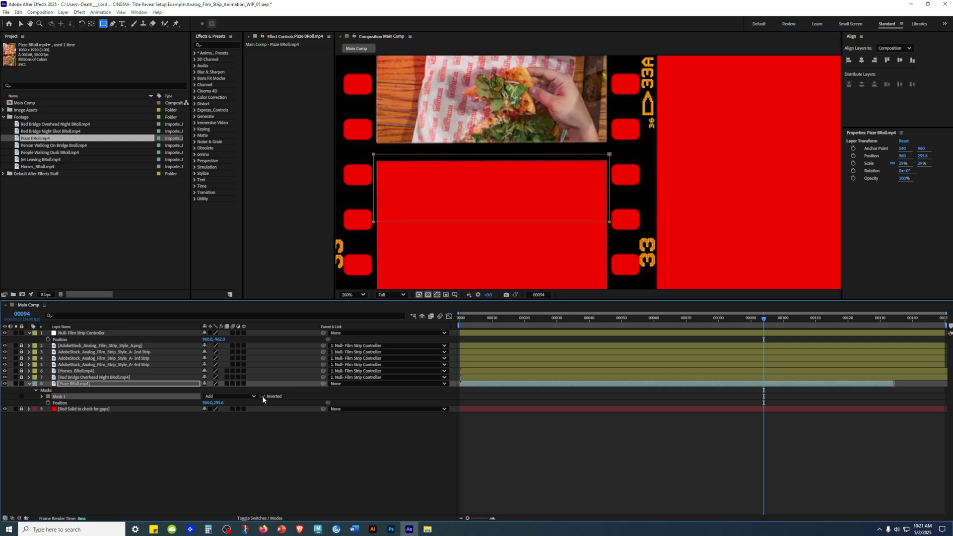
key(v)
click(334, 463)
scroll(563, 219, down, 2)
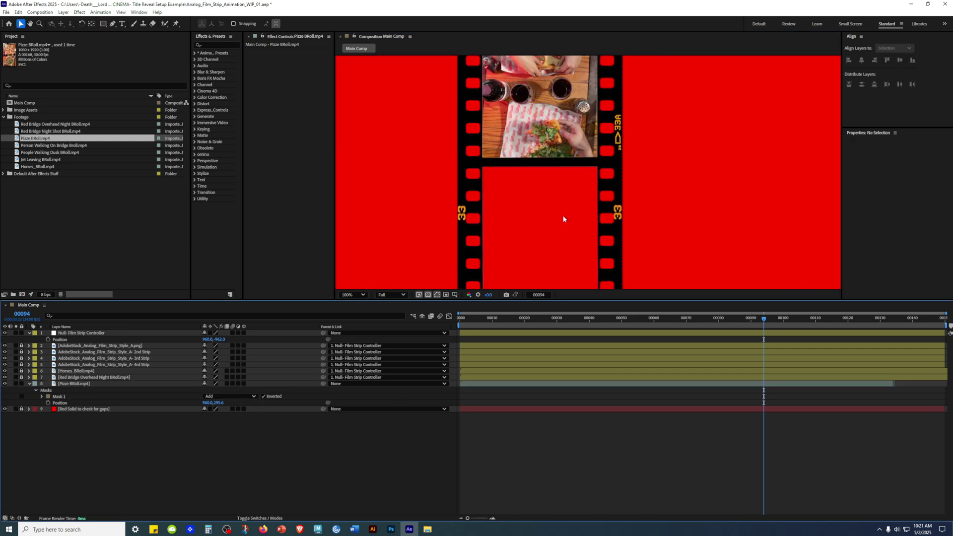
Parent the pizza layer to Null- Film Strip Controller and give it the Yellow label colour
drag(323, 384, 80, 333)
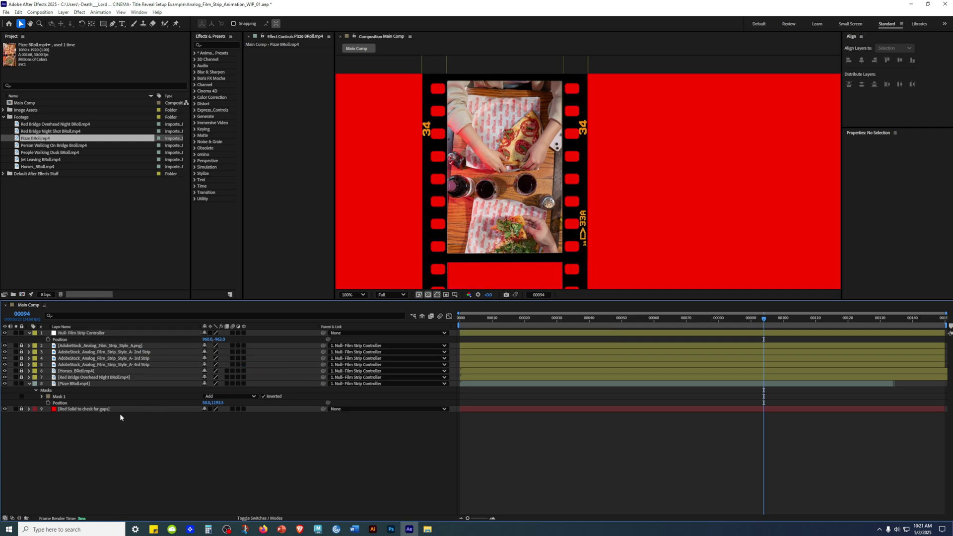
click(35, 384)
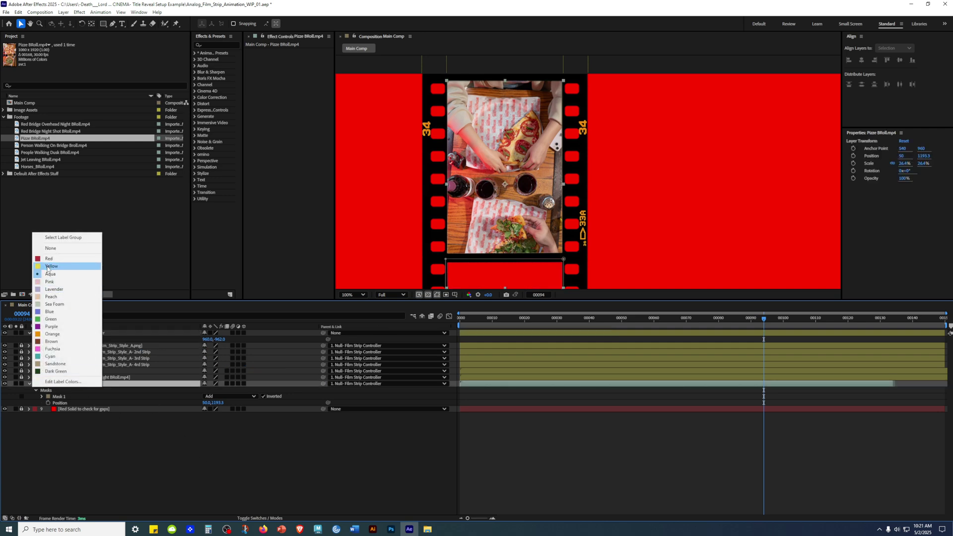
click(48, 266)
click(233, 457)
Scrub Main Comp to frame 40 and inspect the pizza clip's playback and its end point on the timeline
drag(467, 321, 589, 318)
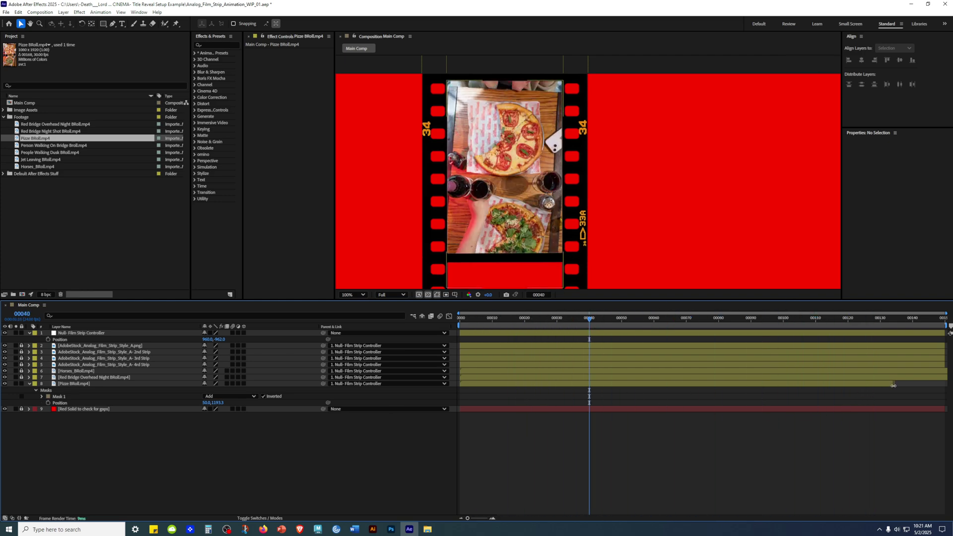
click(894, 385)
click(222, 477)
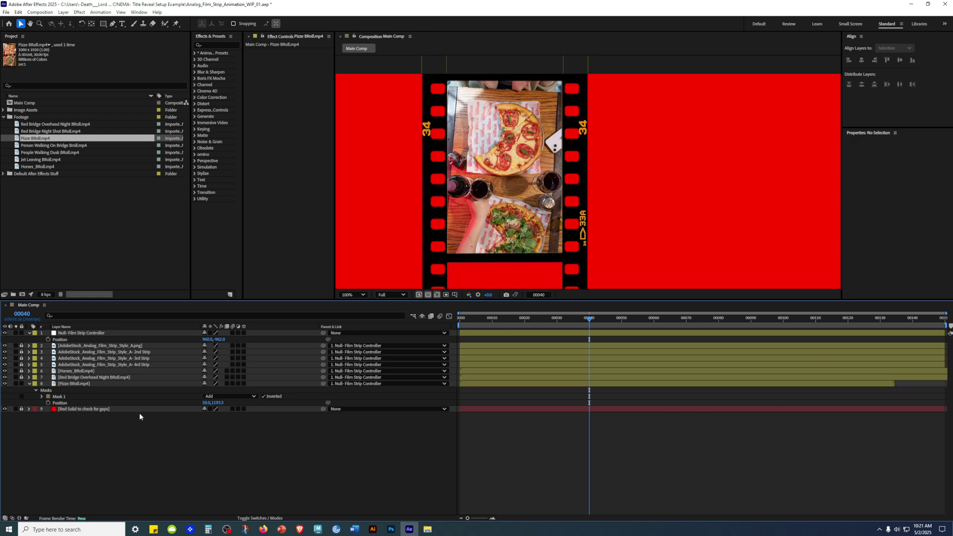
click(118, 385)
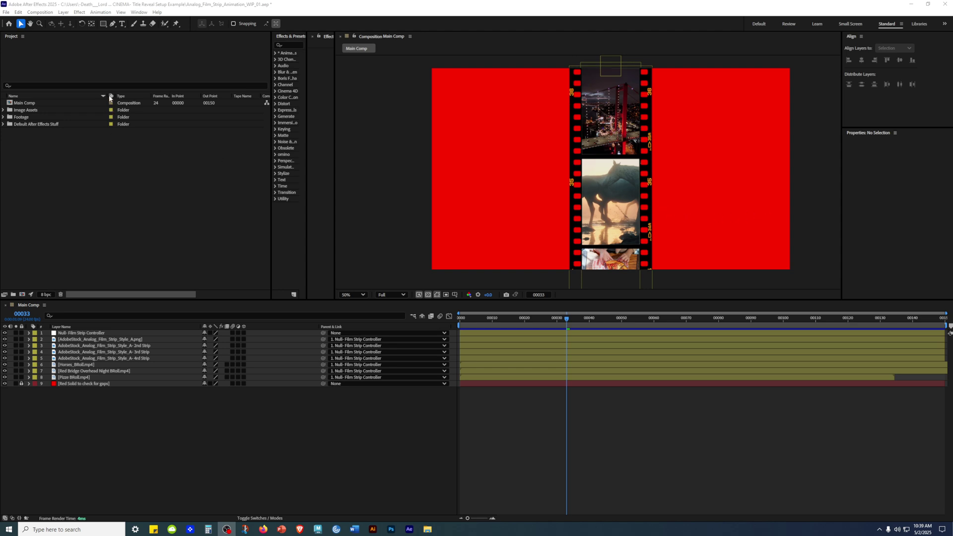
Narrow the Name column and widen the Frame Rate column in the project's item list
drag(109, 97, 72, 96)
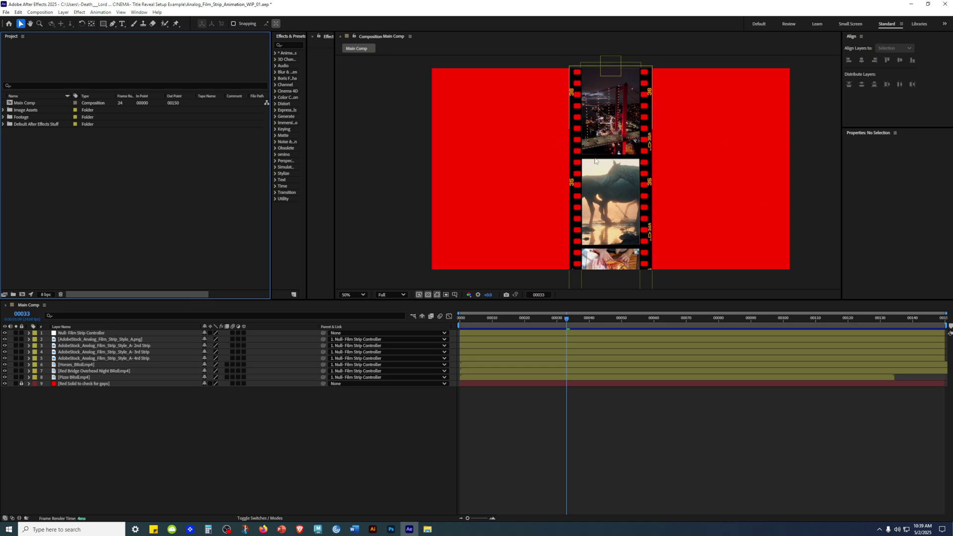
click(23, 104)
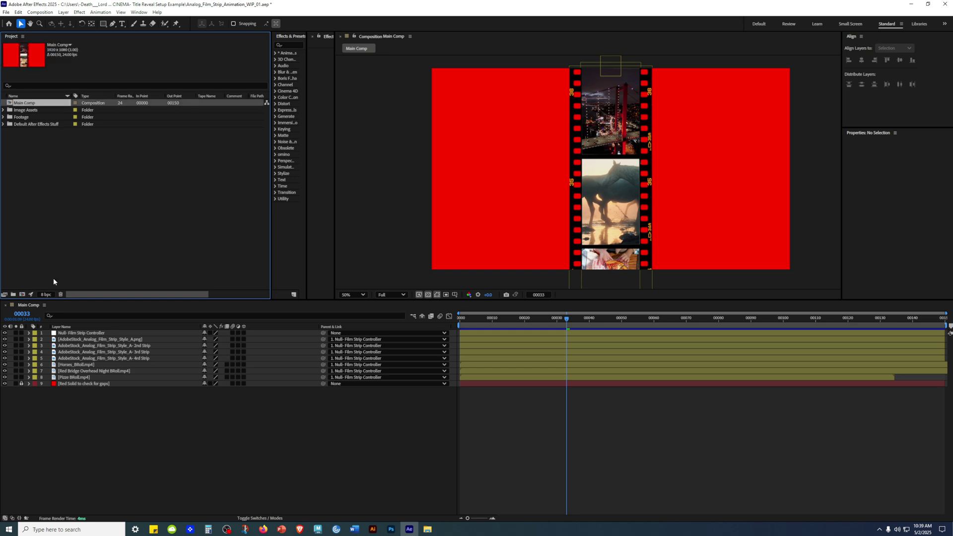
drag(134, 96, 155, 97)
click(226, 180)
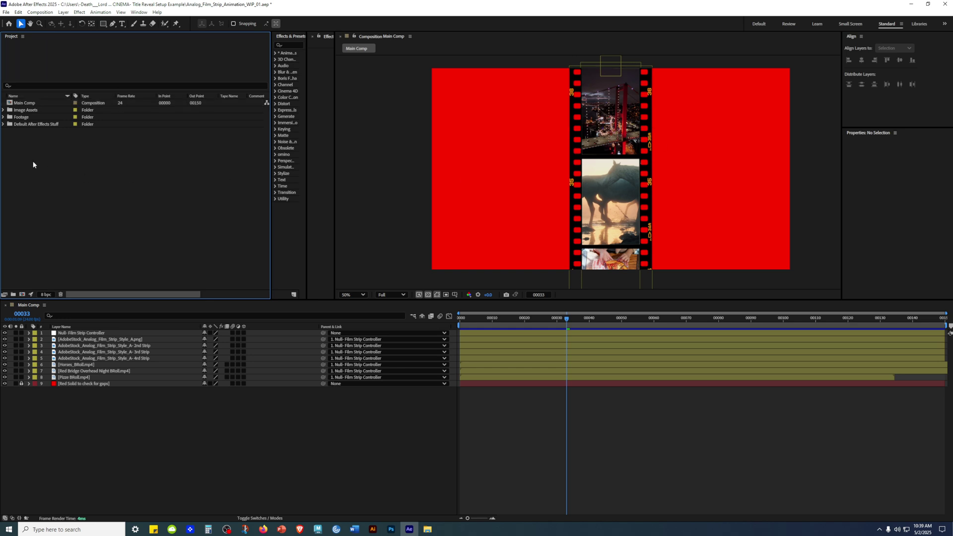
Expand the Footage folder and compare the frame rates of the B-roll clips
click(3, 117)
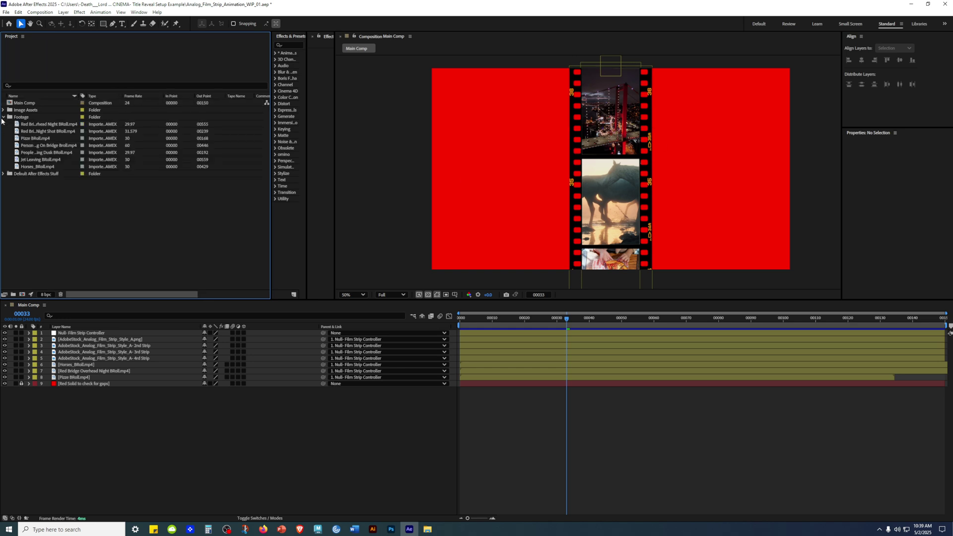
click(119, 145)
click(126, 139)
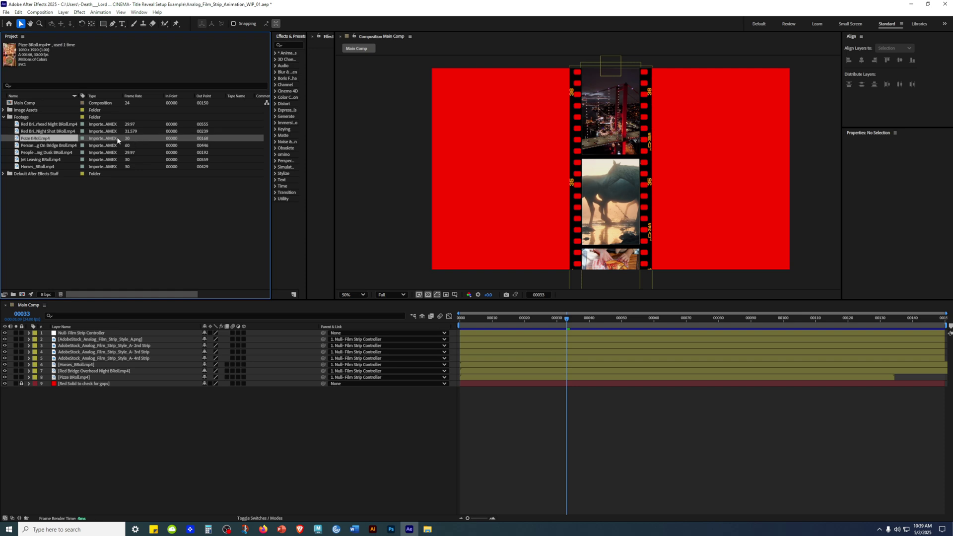
click(135, 132)
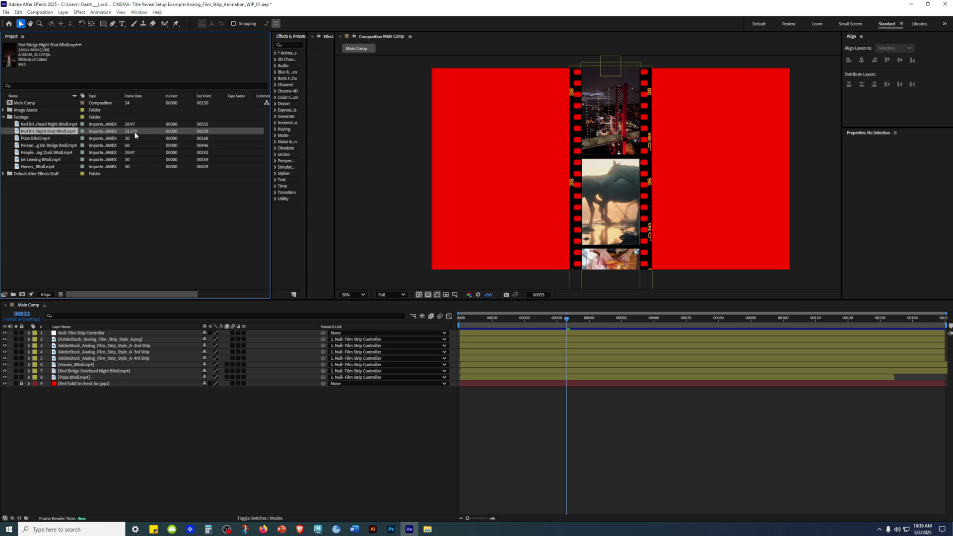
click(140, 124)
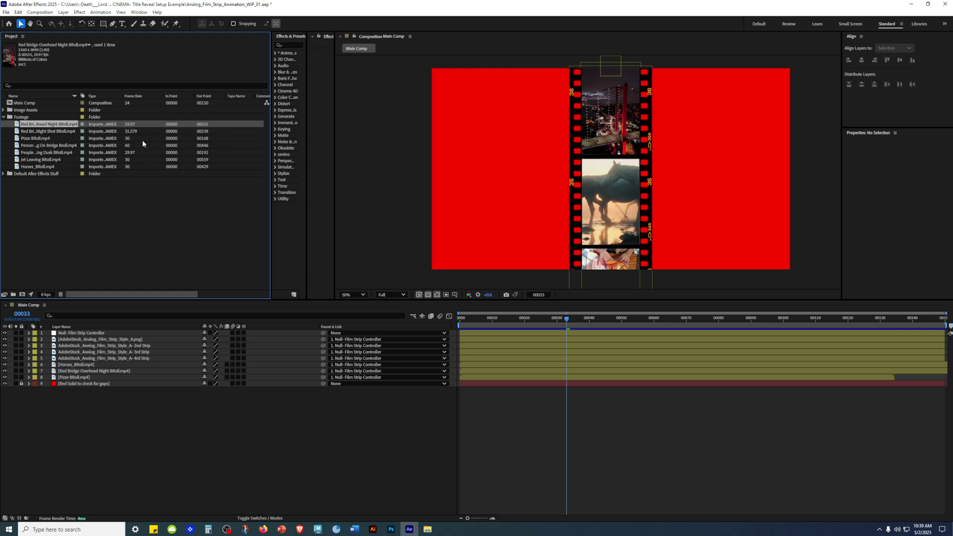
click(138, 160)
click(144, 152)
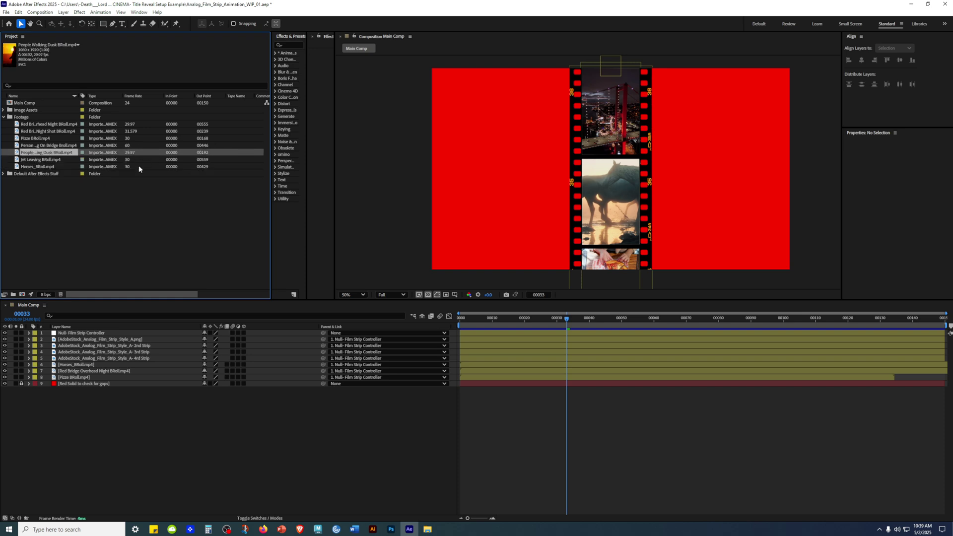
click(143, 212)
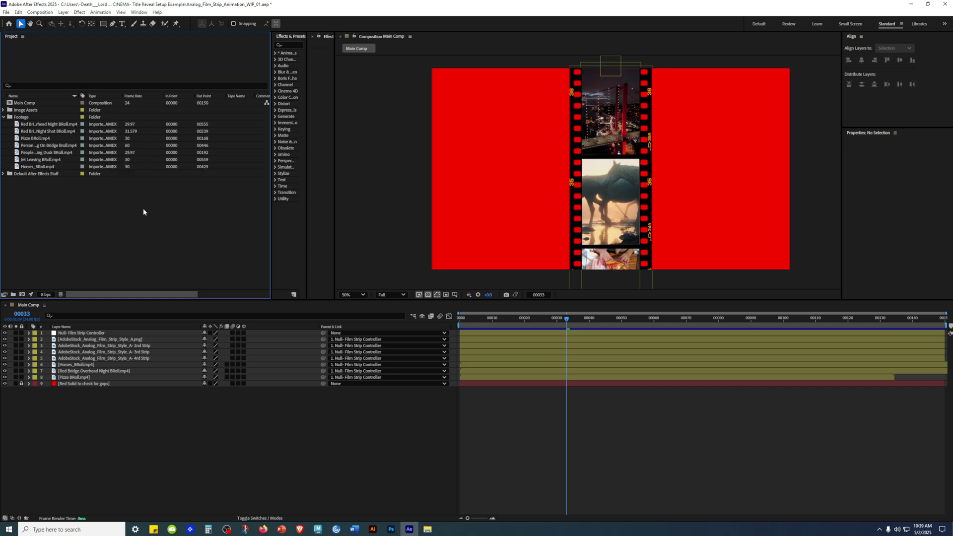
Hide the Comment column in the project's item list and check Main Comp's frame rate against the footage
right_click(150, 97)
mouse_move(185, 119)
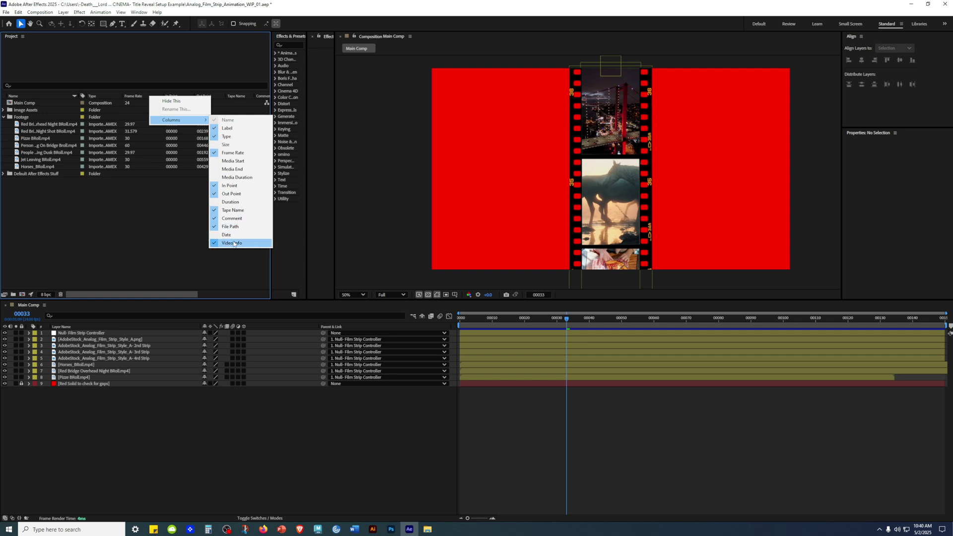
click(234, 218)
drag(199, 294, 81, 274)
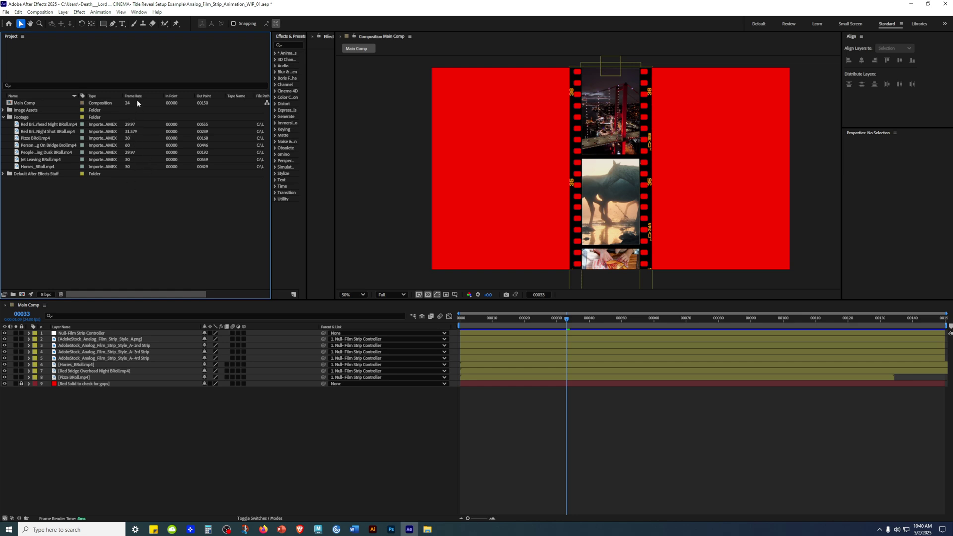
click(51, 103)
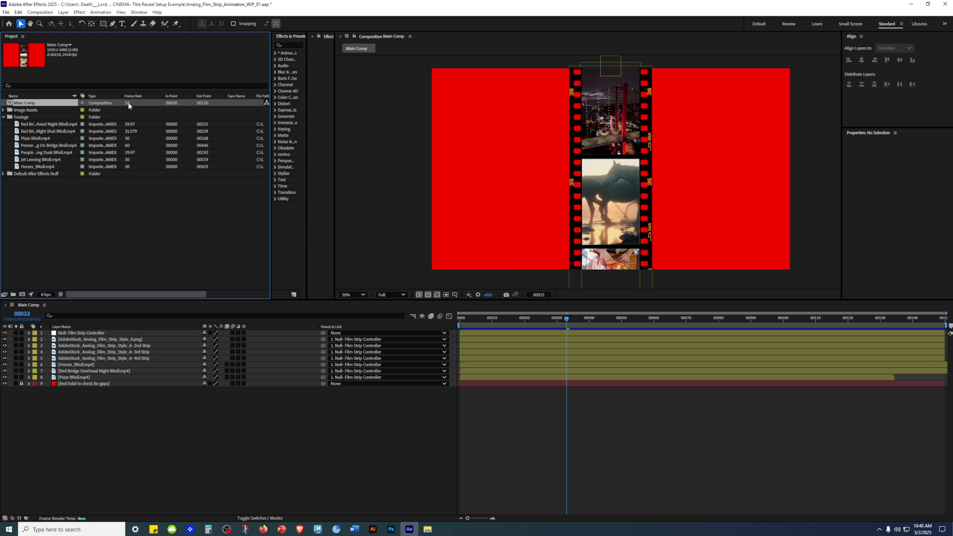
click(142, 229)
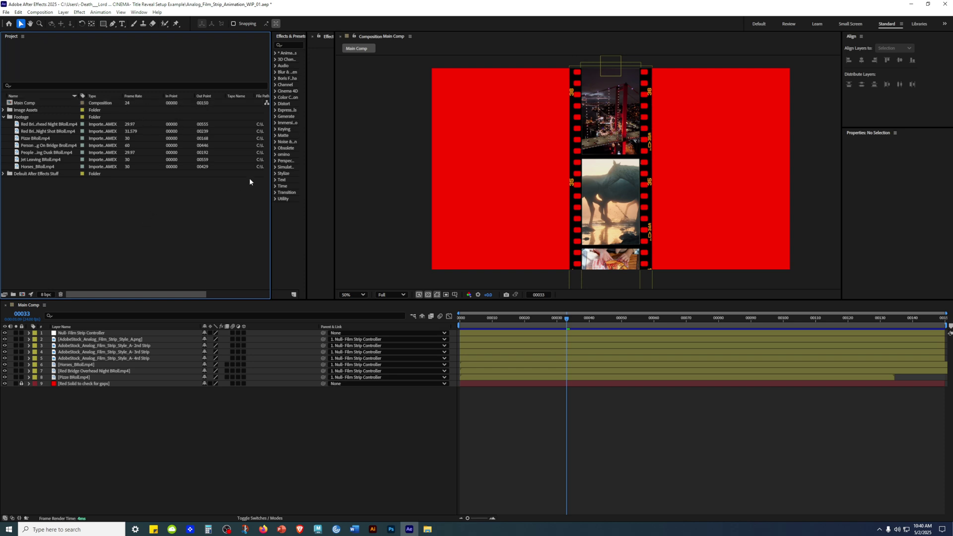